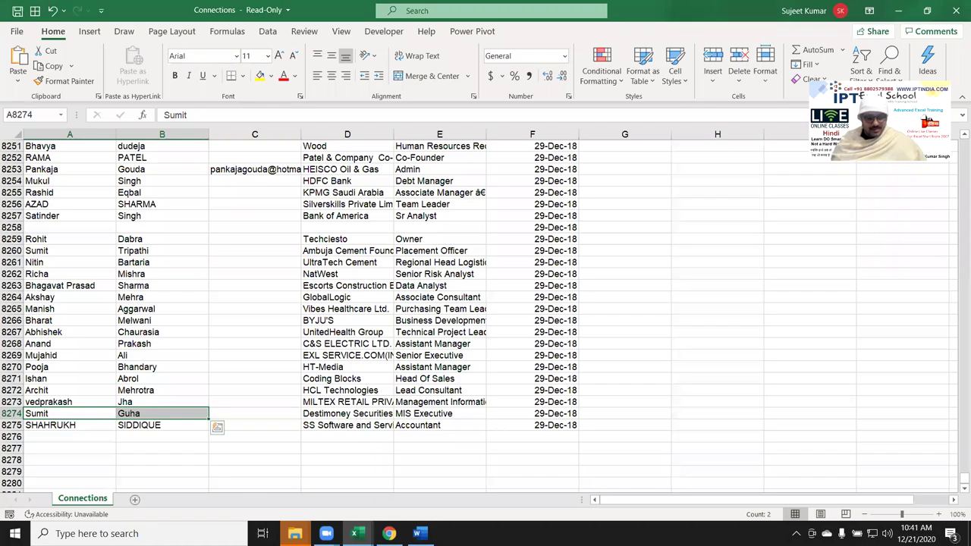
# Step: Leave the Connections file and create a new blank workbook, Book6, with Ctrl+N
pyautogui.hotkey('ctrl', 'n')
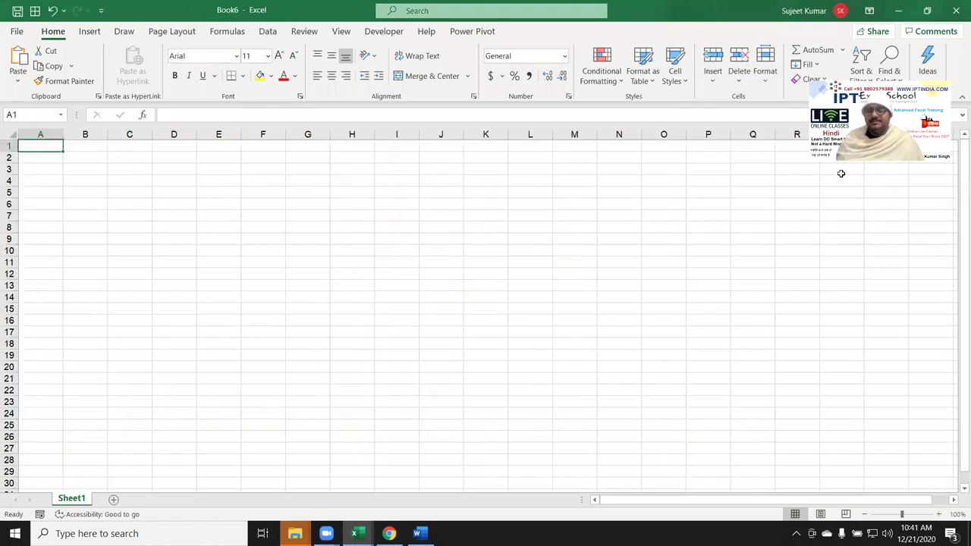
# Step: Enter the operators =, > and < in cells H1 to H3
pyautogui.click(670, 204)
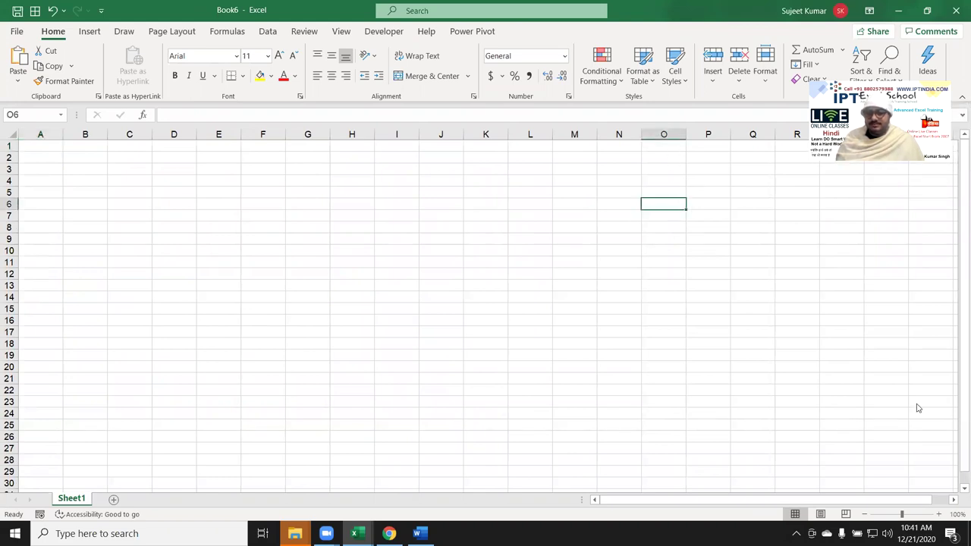
pyautogui.click(103, 158)
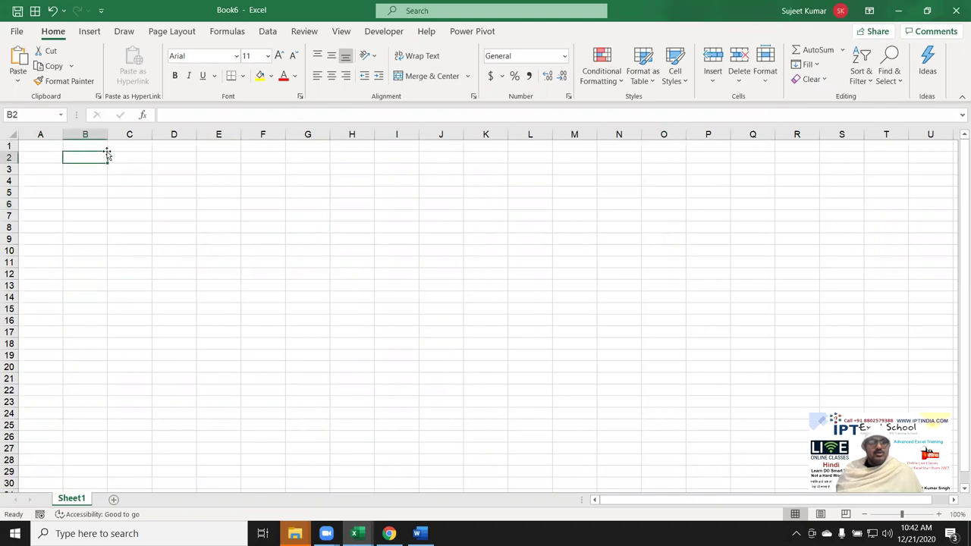
pyautogui.click(345, 147)
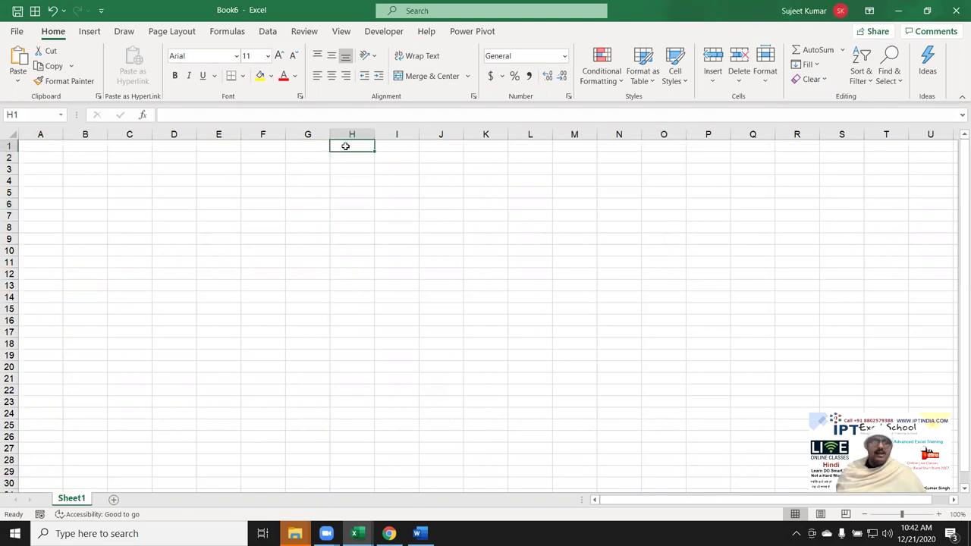
pyautogui.write('=')
pyautogui.press('Return')
pyautogui.write('>')
pyautogui.press('Return')
pyautogui.write('<')
pyautogui.press('Return')
# Step: Add >=, <= and <> in H4:H6 and select the operator list H1:H6
pyautogui.write('>')
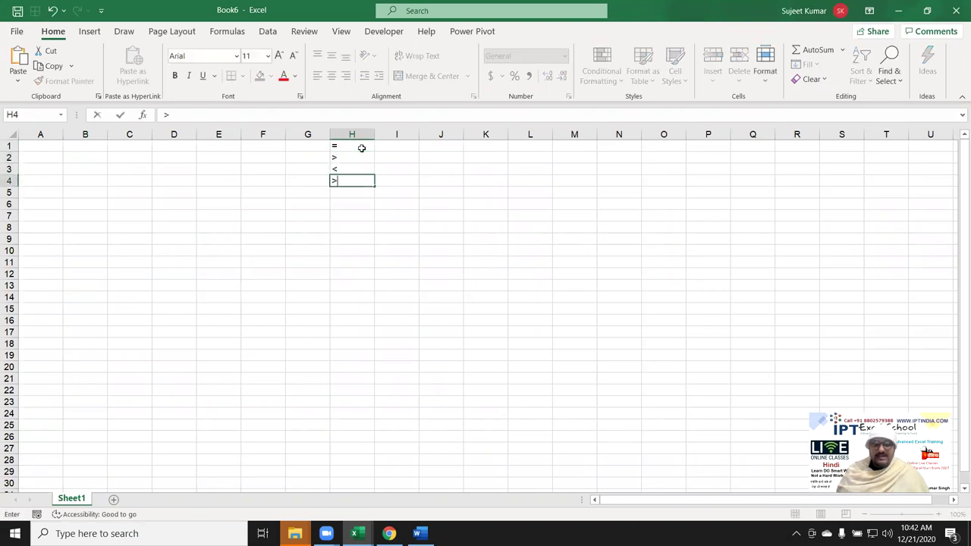
pyautogui.press('Return')
pyautogui.write('<')
pyautogui.press('Return')
pyautogui.write('<>')
pyautogui.press('Return')
pyautogui.press('Up')
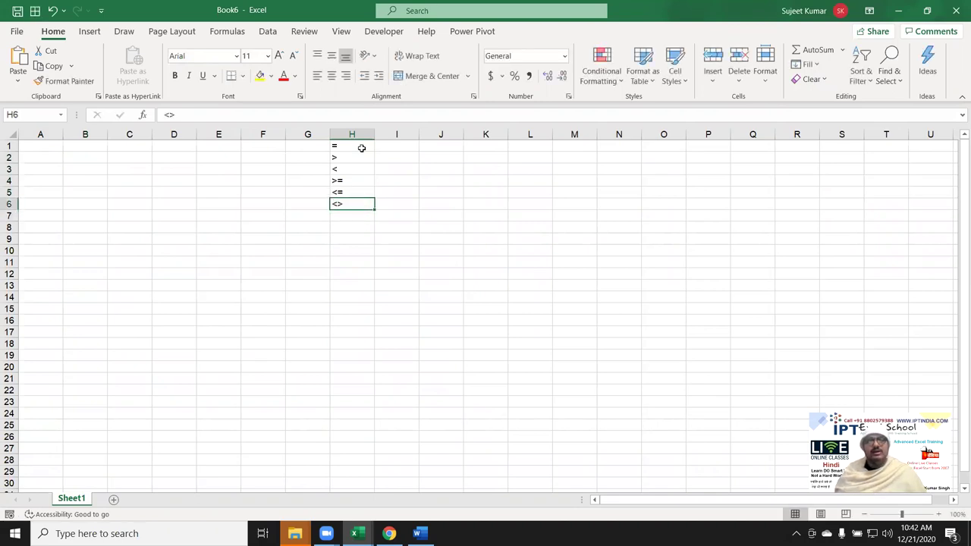
pyautogui.keyDown('shift'); pyautogui.click(362, 148); pyautogui.keyUp('shift')
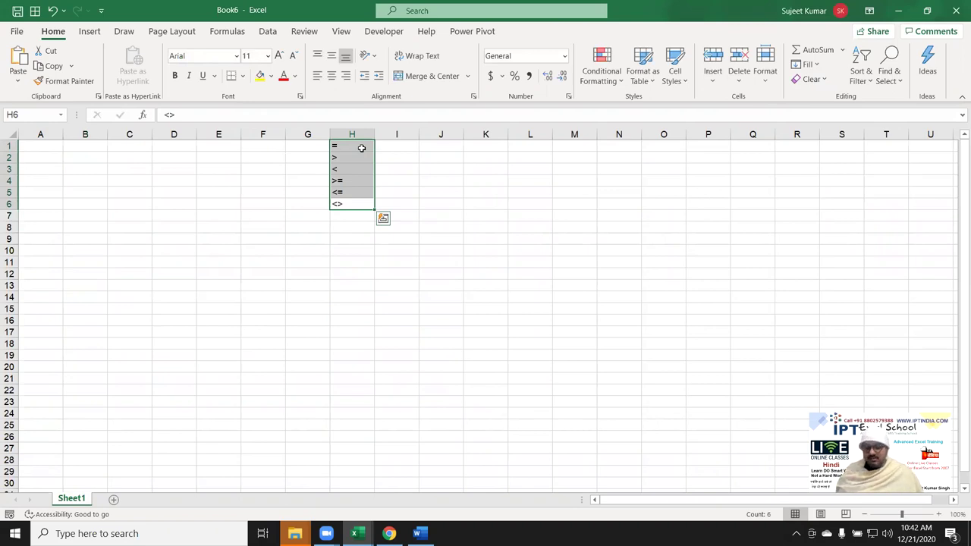
# Step: Starting at A1, enter 25, 36, 52, 36 and 63 in A1:A5
pyautogui.hotkey('ctrl', 'Home')
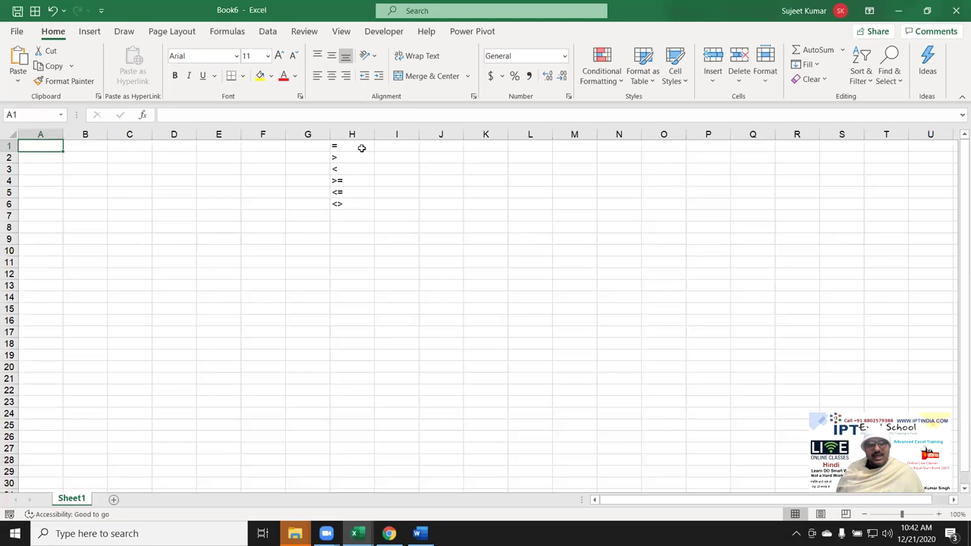
pyautogui.write('25')
pyautogui.press('Return')
pyautogui.write('36')
pyautogui.press('Return')
pyautogui.write('52')
pyautogui.press('Return')
pyautogui.write('36')
pyautogui.press('Return')
pyautogui.write('63')
pyautogui.press('Return')
# Step: Enter 36, 32, 36, 36 and 36 in A6:A10
pyautogui.write('36')
pyautogui.press('Return')
pyautogui.write('32')
pyautogui.press('Return')
pyautogui.write('36')
pyautogui.press('Return')
pyautogui.write('36')
pyautogui.press('Return')
pyautogui.write('36')
pyautogui.press('Return')
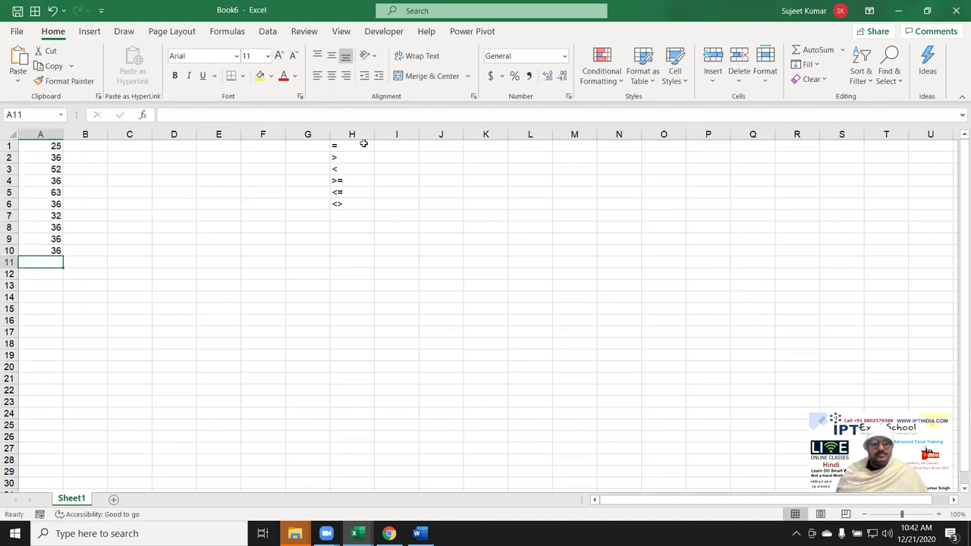
pyautogui.click(91, 149)
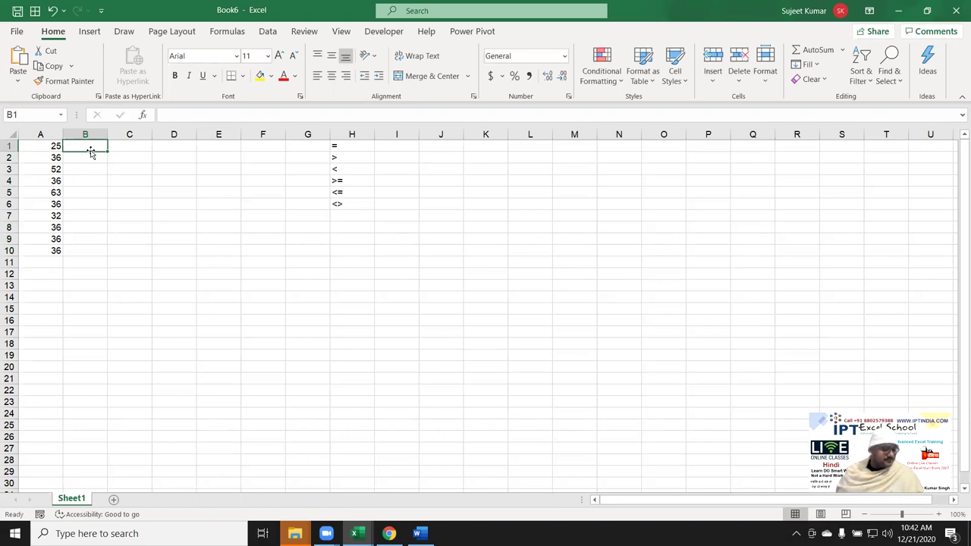
# Step: Enter =A1>=50 in B1 and fill it down to B10, giving TRUE for 52 and 63
pyautogui.write('=')
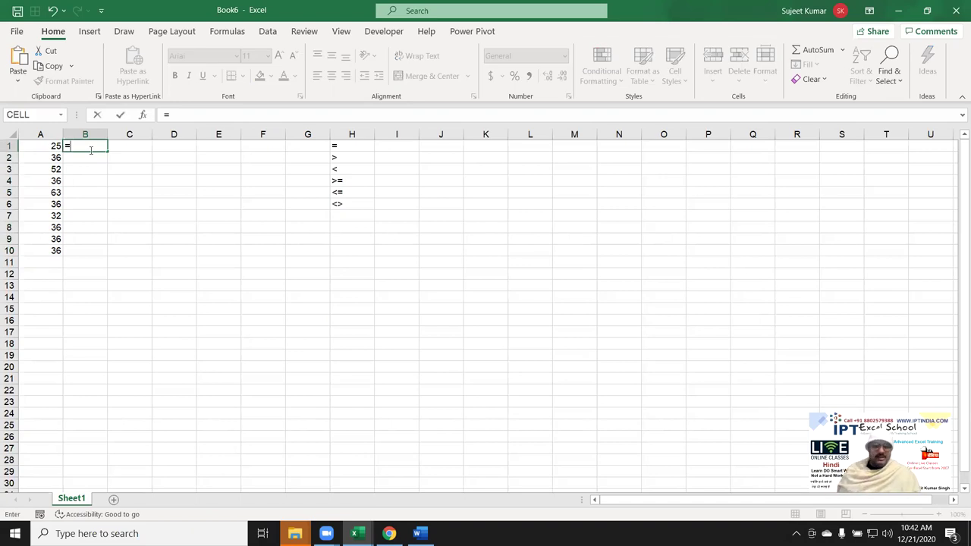
pyautogui.press('Left')
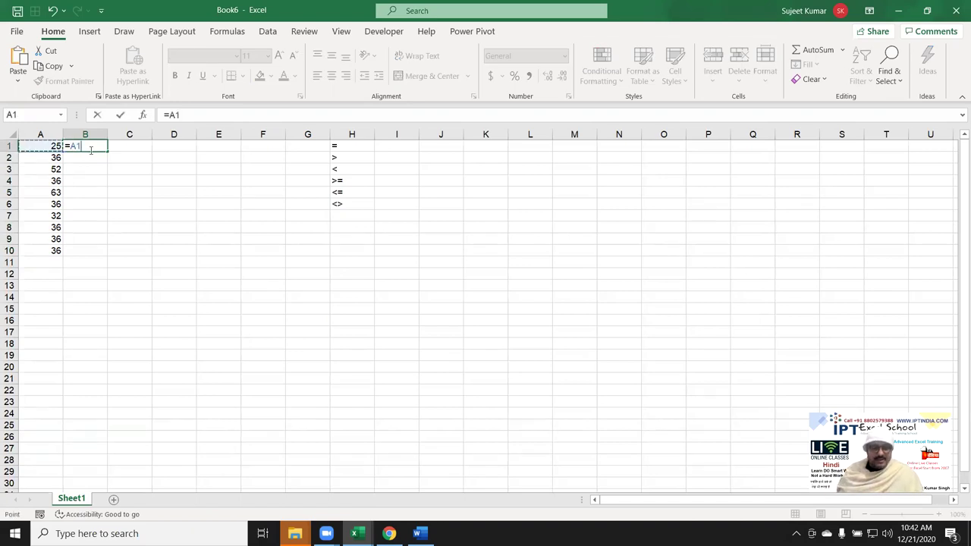
pyautogui.write('>=50')
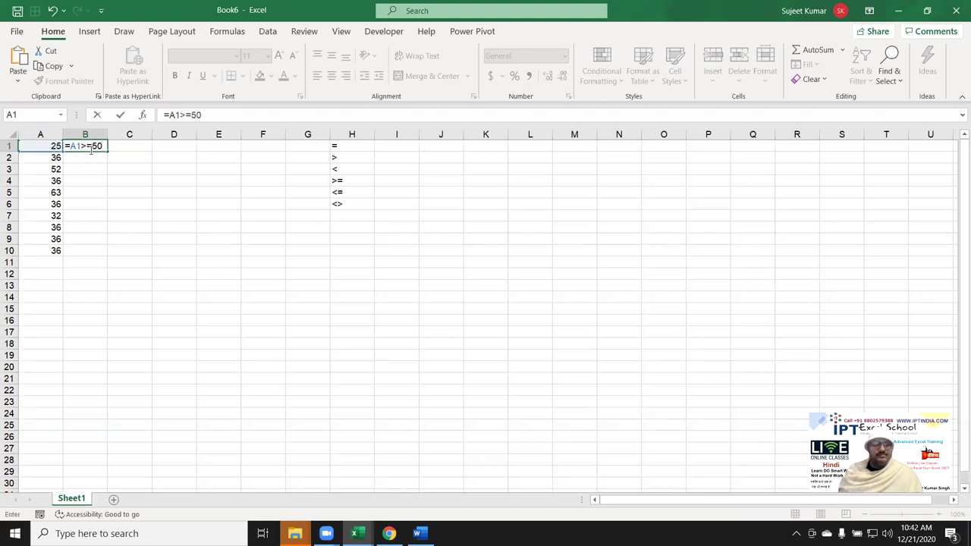
pyautogui.press('Return')
pyautogui.click(91, 146)
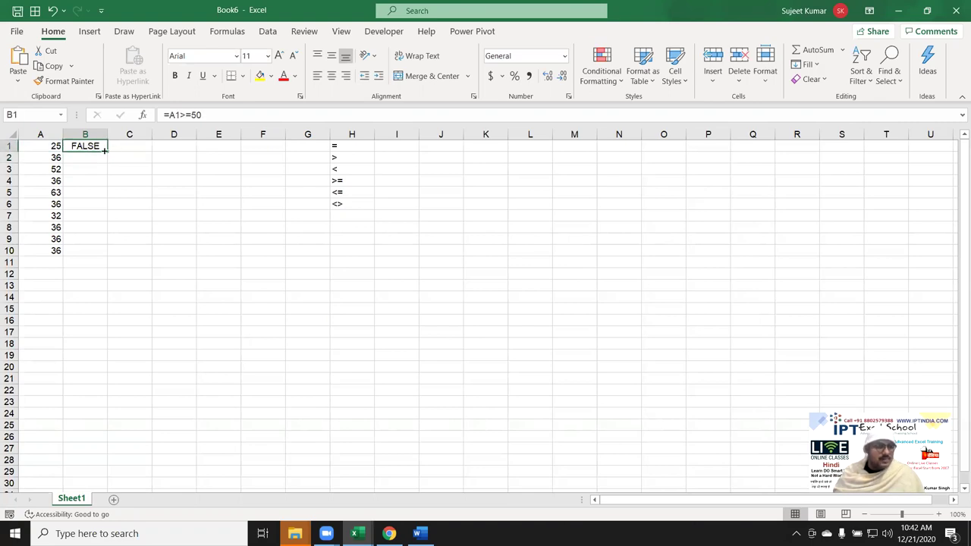
pyautogui.doubleClick(107, 150)
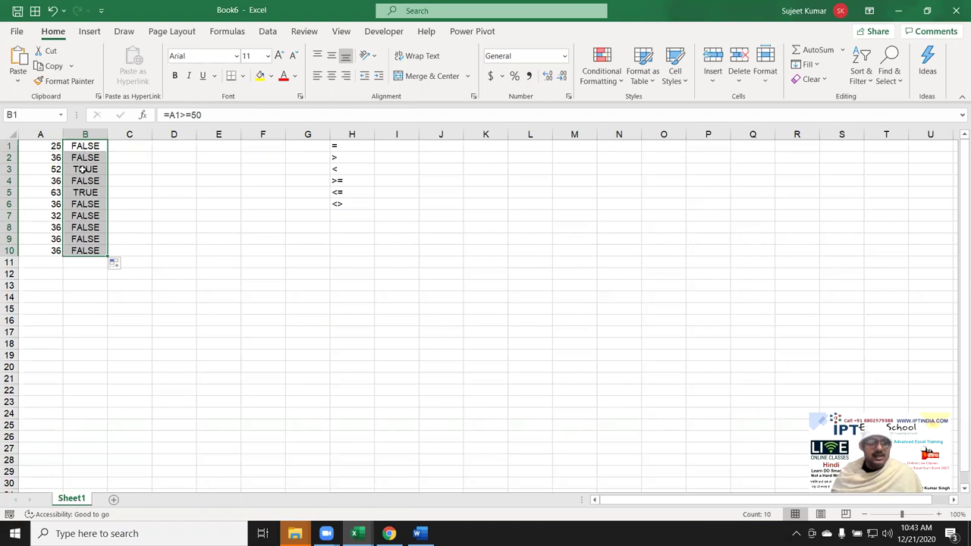
pyautogui.click(83, 170)
pyautogui.click(87, 183)
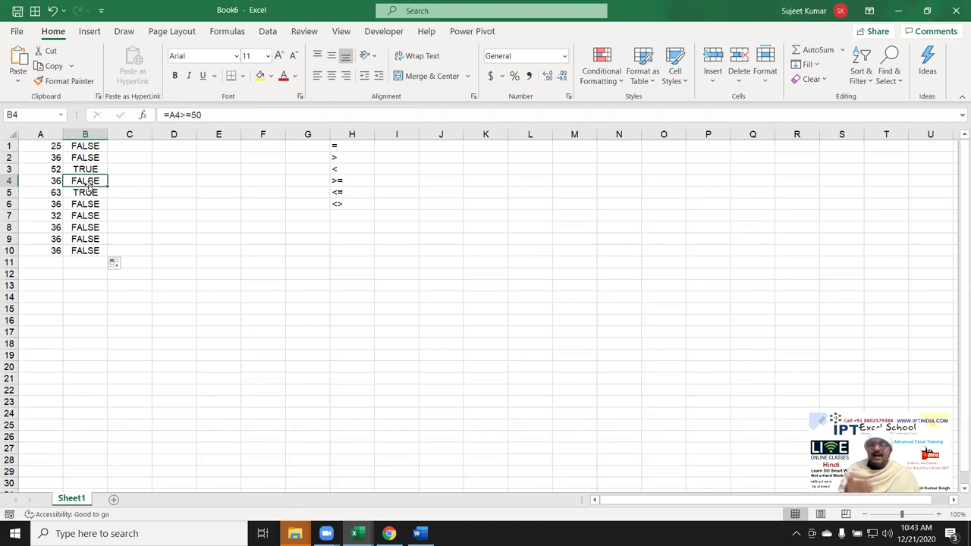
# Step: Rewrite B1 as =IF(A1>=50,"OK","Pending") and fill it down to B10
pyautogui.press('Up')
pyautogui.press('Up')
pyautogui.press('Up')
pyautogui.press('F2')
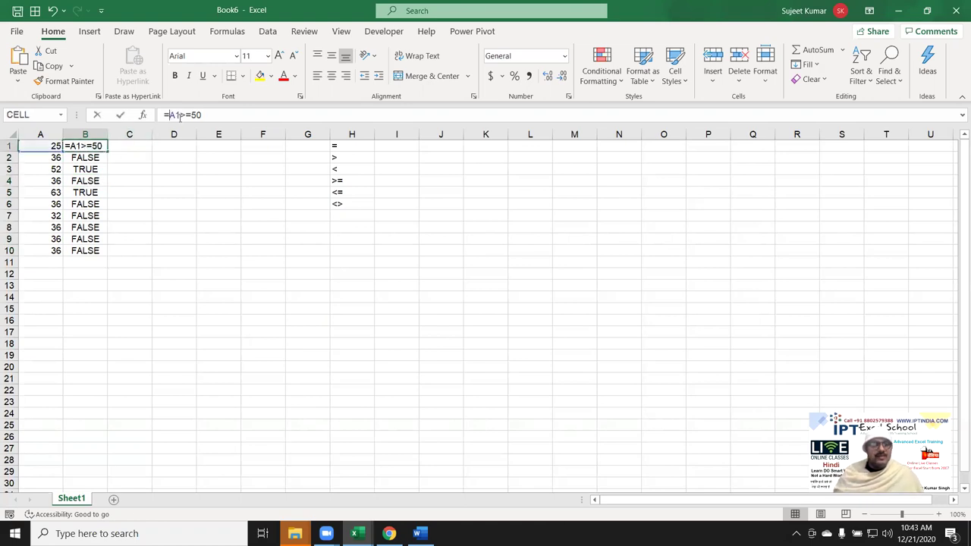
pyautogui.write('IF(')
pyautogui.click(245, 115)
pyautogui.write(',"OK","Pend')
pyautogui.press('BackSpace')
pyautogui.press('BackSpace')
pyautogui.write('ding')
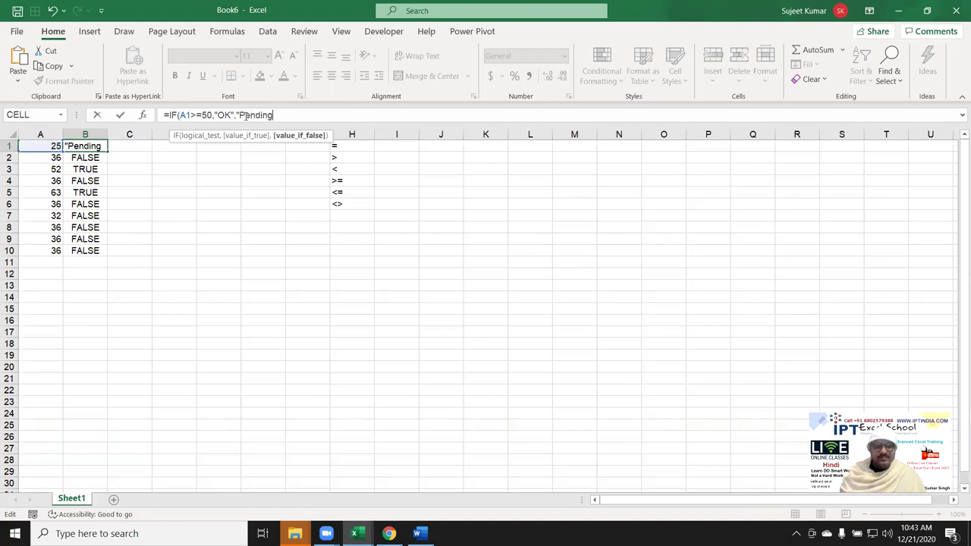
pyautogui.write('")')
pyautogui.press('Return')
pyautogui.press('Up')
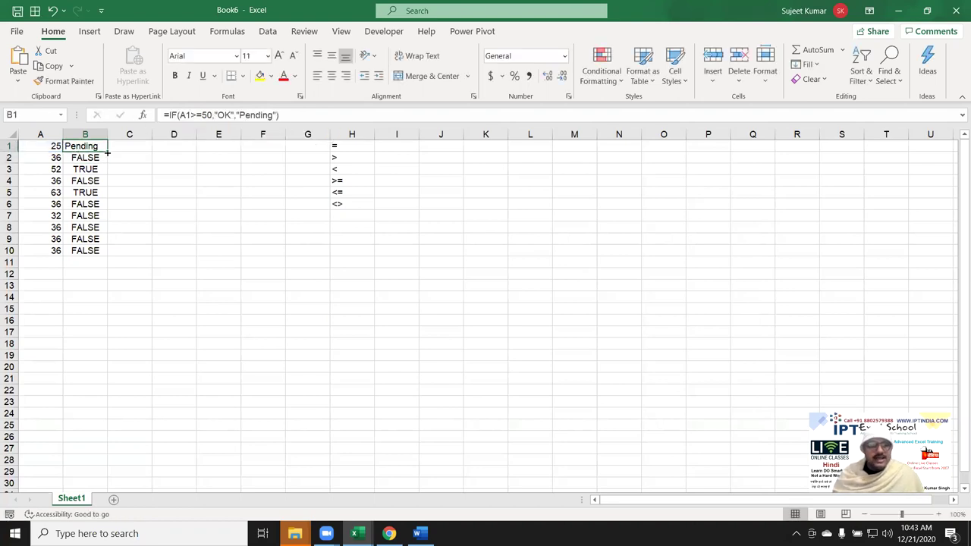
pyautogui.doubleClick(108, 151)
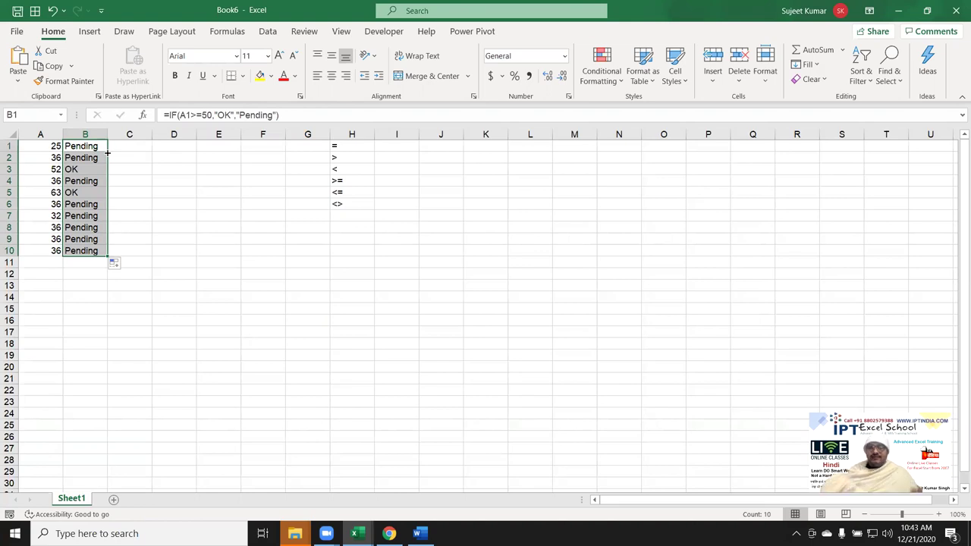
pyautogui.press('Right')
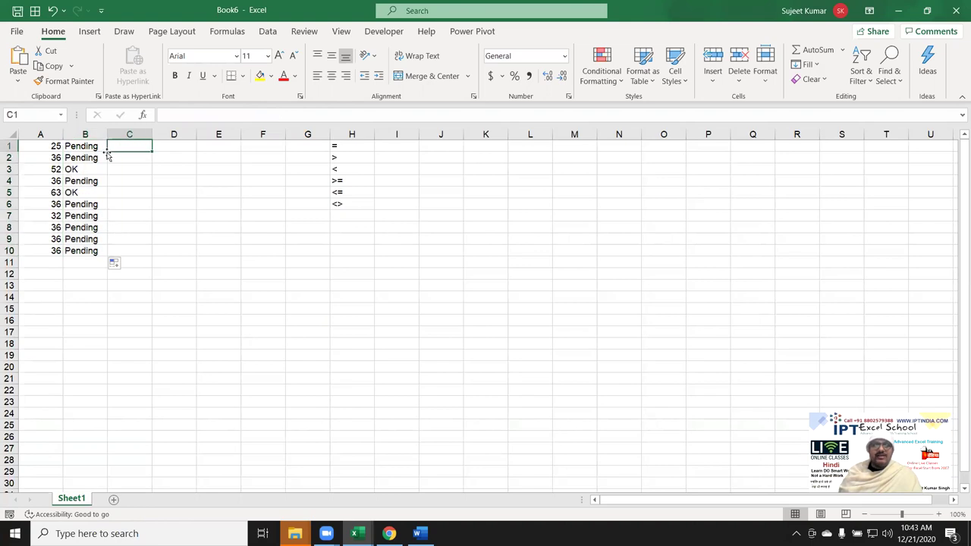
# Step: Undo the IF change in column B and enter =IF(B1,"OK","Pending") in C1
pyautogui.hotkey('ctrl', 'z')
pyautogui.hotkey('ctrl', 'z')
pyautogui.press('Right')
pyautogui.write('=')
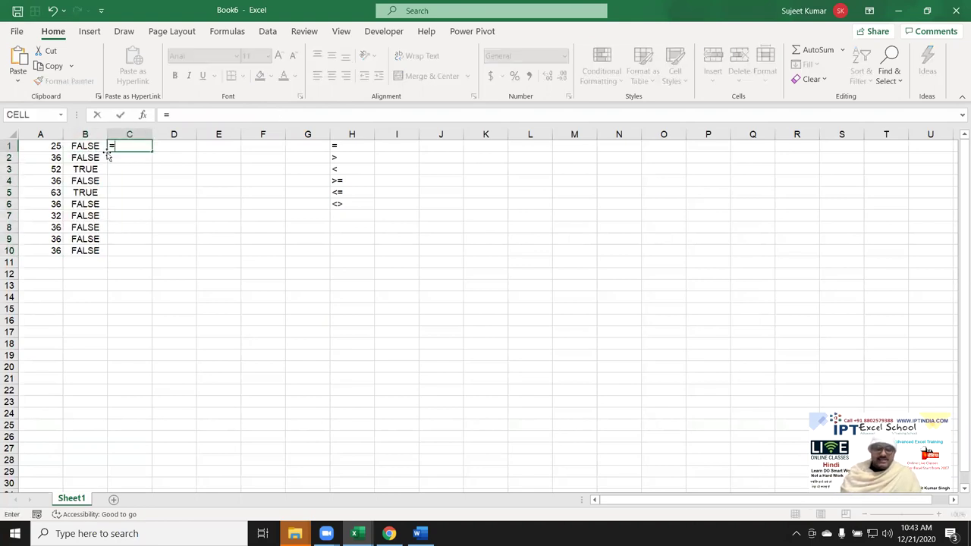
pyautogui.write('if')
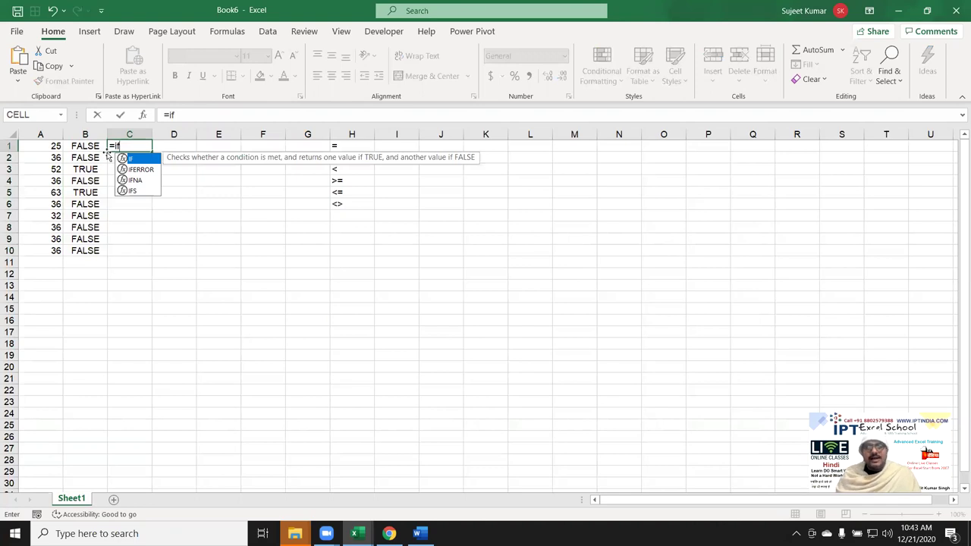
pyautogui.press('Tab')
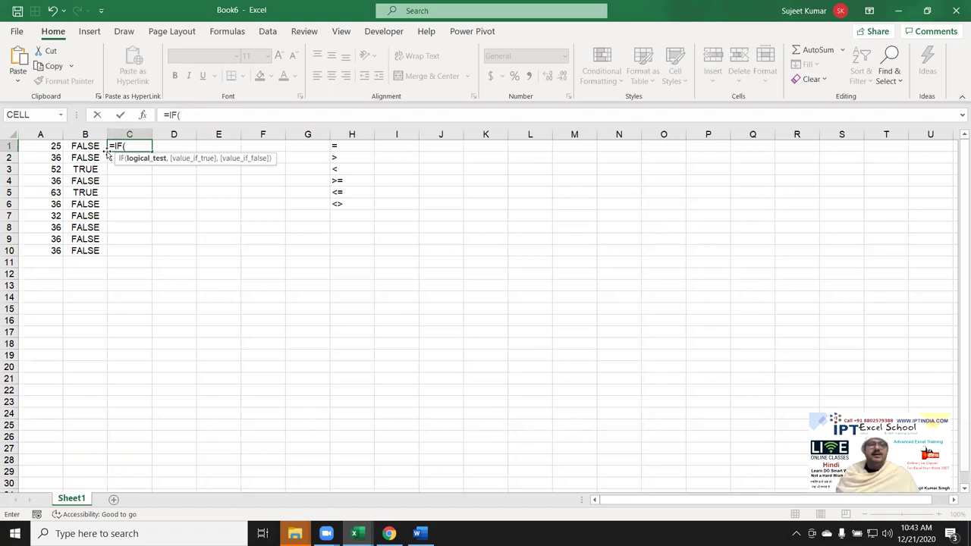
pyautogui.click(94, 152)
pyautogui.click(91, 148)
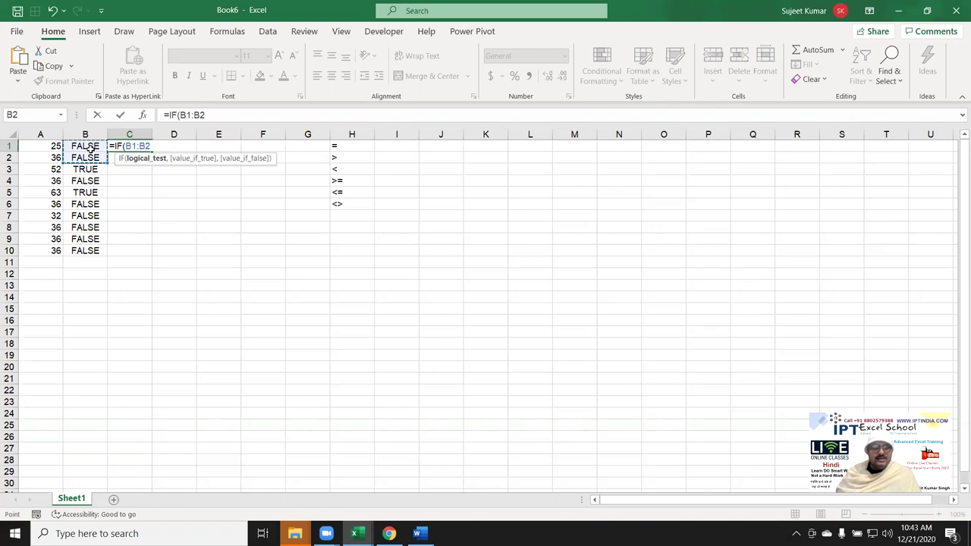
pyautogui.write(',"')
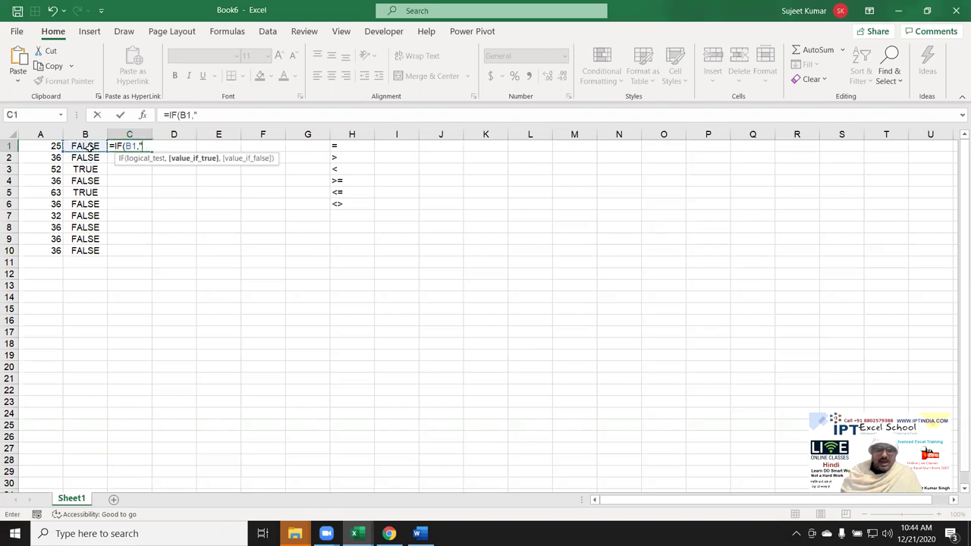
pyautogui.write('OK","PEnding')
pyautogui.press('BackSpace')
pyautogui.press('BackSpace')
pyautogui.press('BackSpace')
pyautogui.press('BackSpace')
pyautogui.press('BackSpace')
pyautogui.press('BackSpace')
pyautogui.write('e')
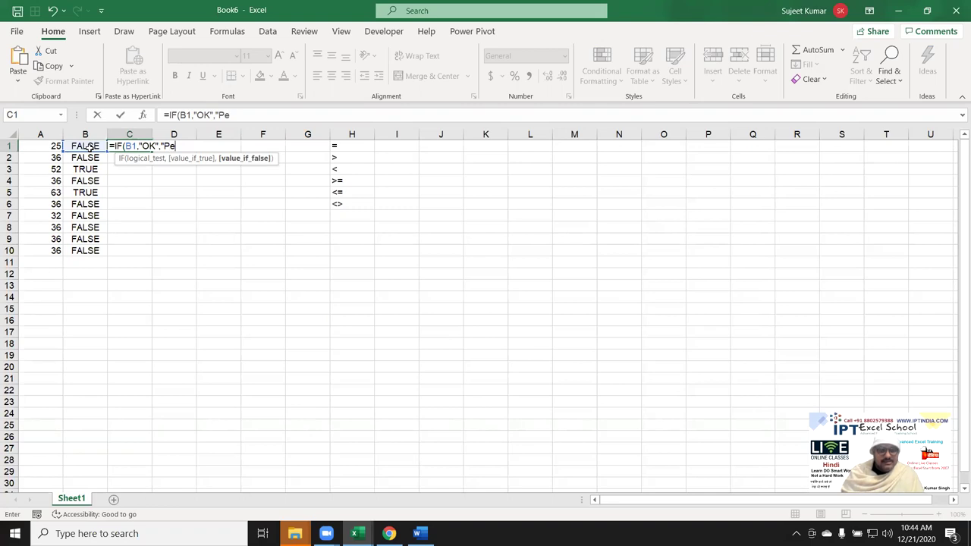
pyautogui.write('nding')
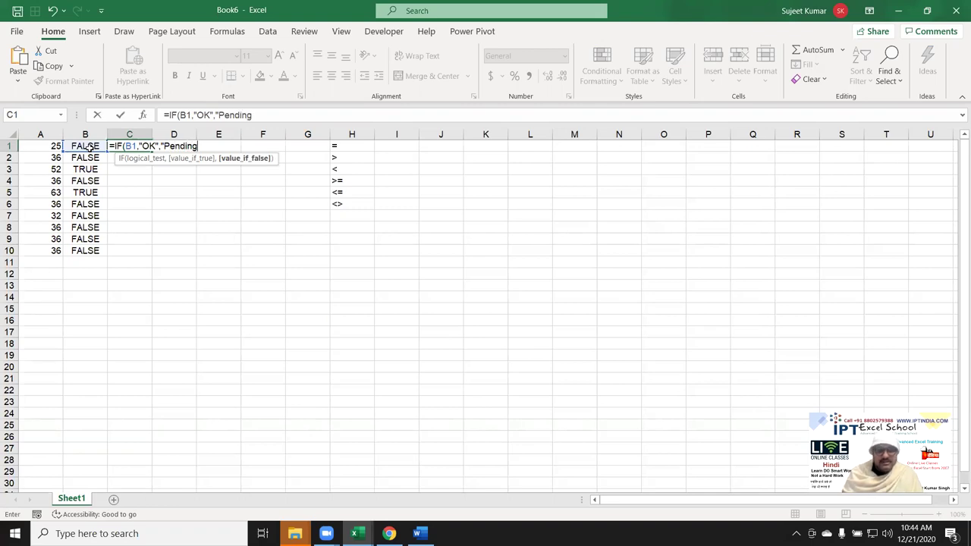
pyautogui.press('Return')
# Step: Fill the C1 formula down to C10
pyautogui.press('Up')
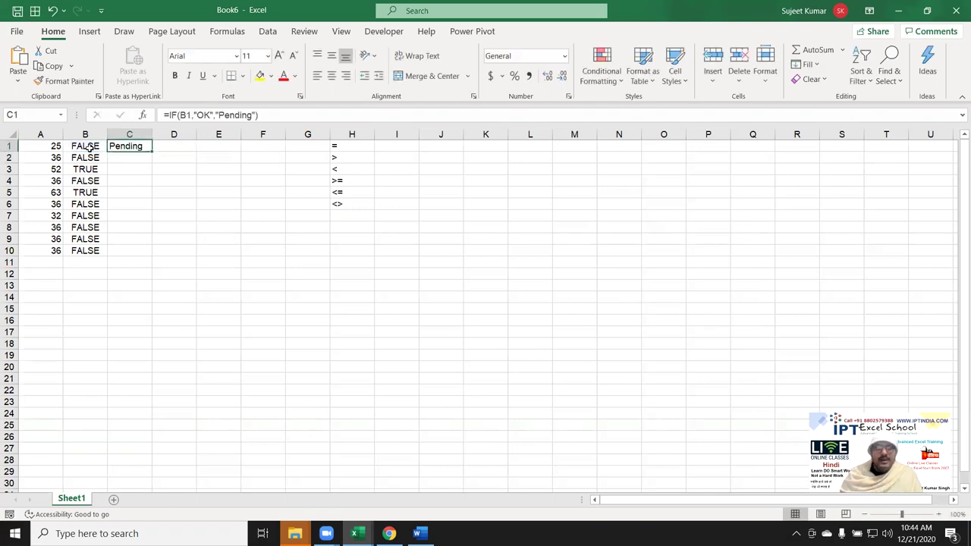
pyautogui.doubleClick(152, 150)
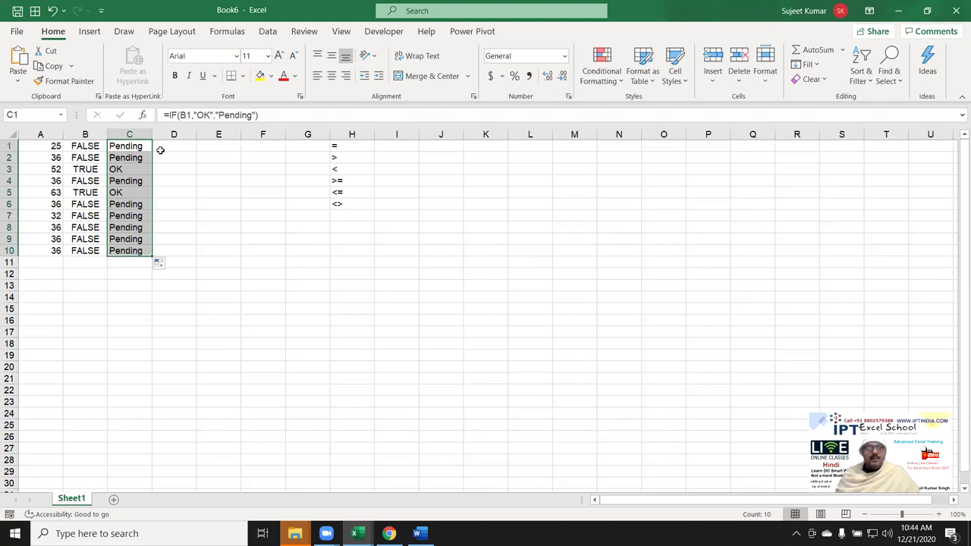
pyautogui.click(154, 149)
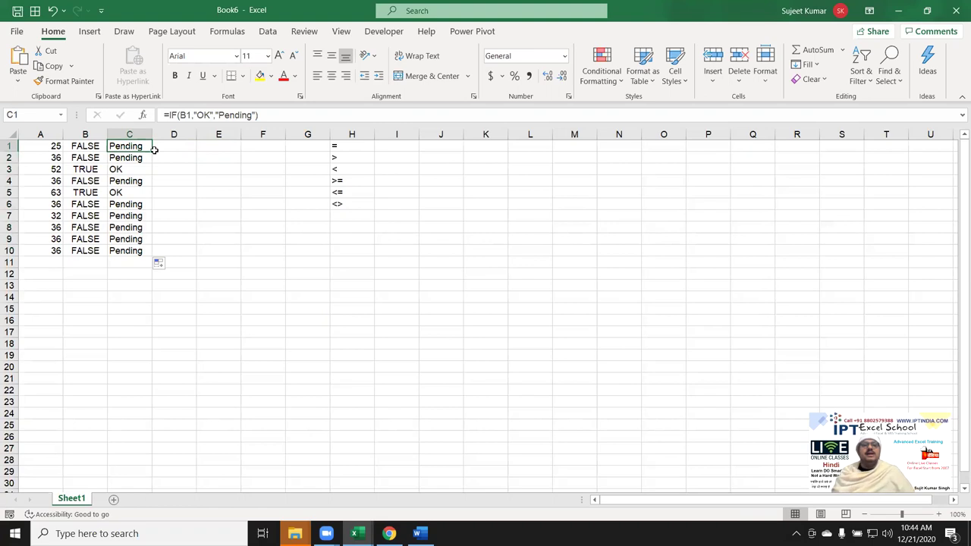
pyautogui.click(92, 147)
pyautogui.doubleClick(90, 145)
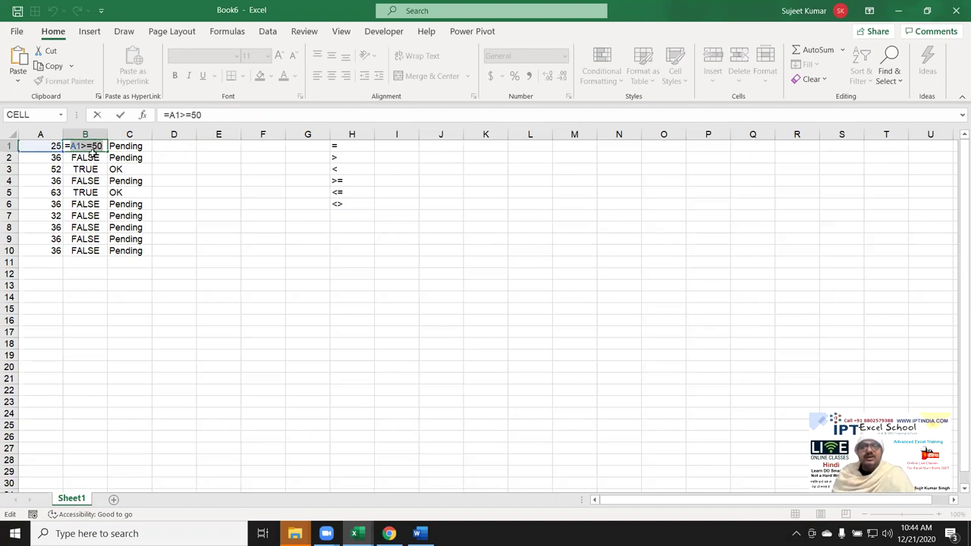
pyautogui.press('Escape')
pyautogui.press('Right')
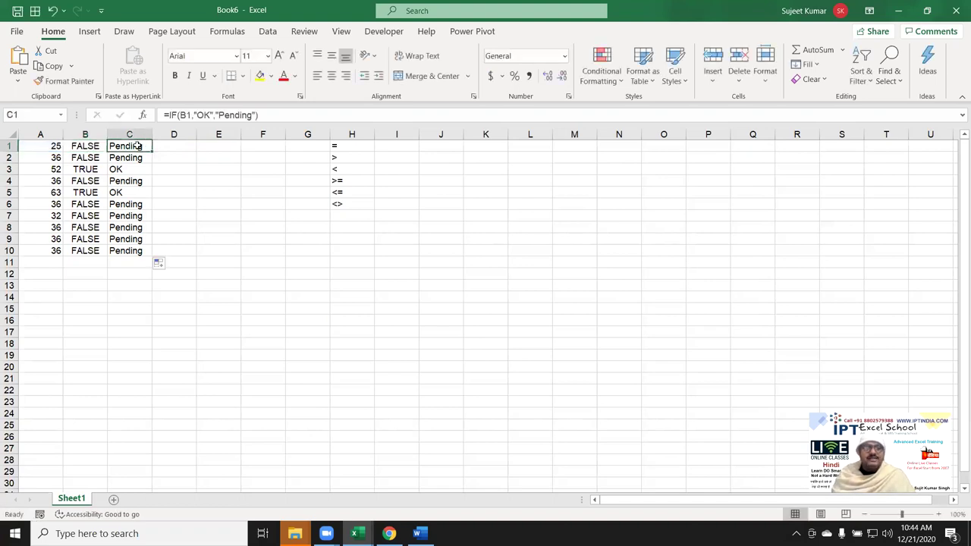
pyautogui.press('F2')
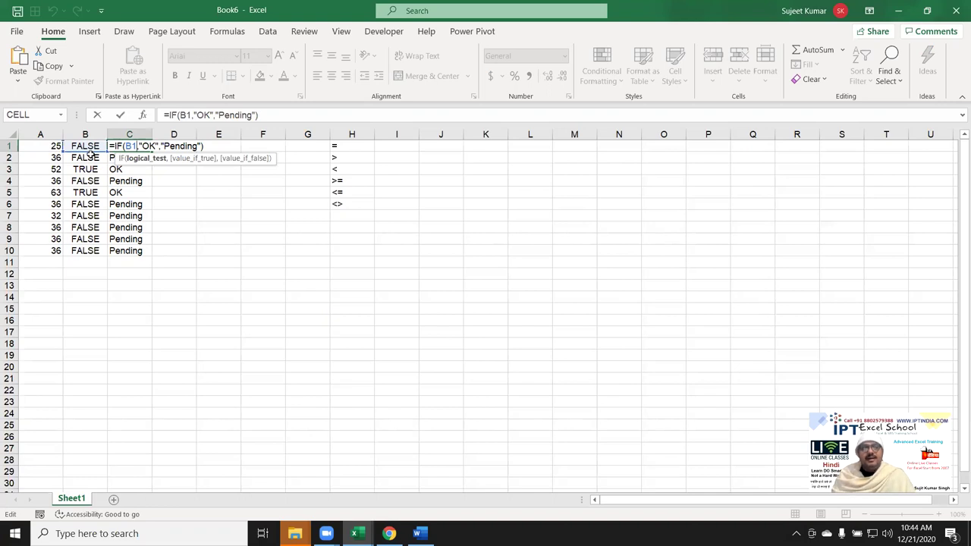
pyautogui.doubleClick(130, 146)
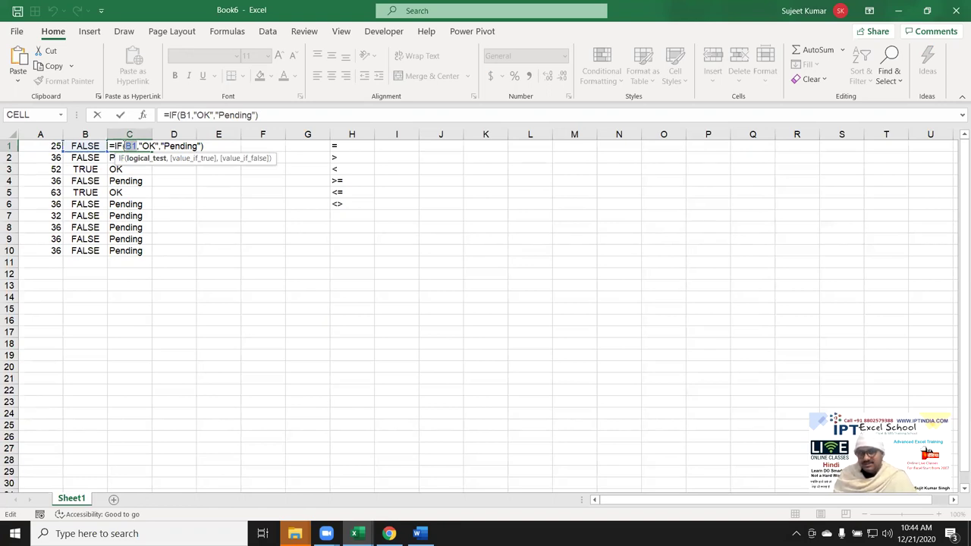
pyautogui.click(142, 145)
pyautogui.press('Left')
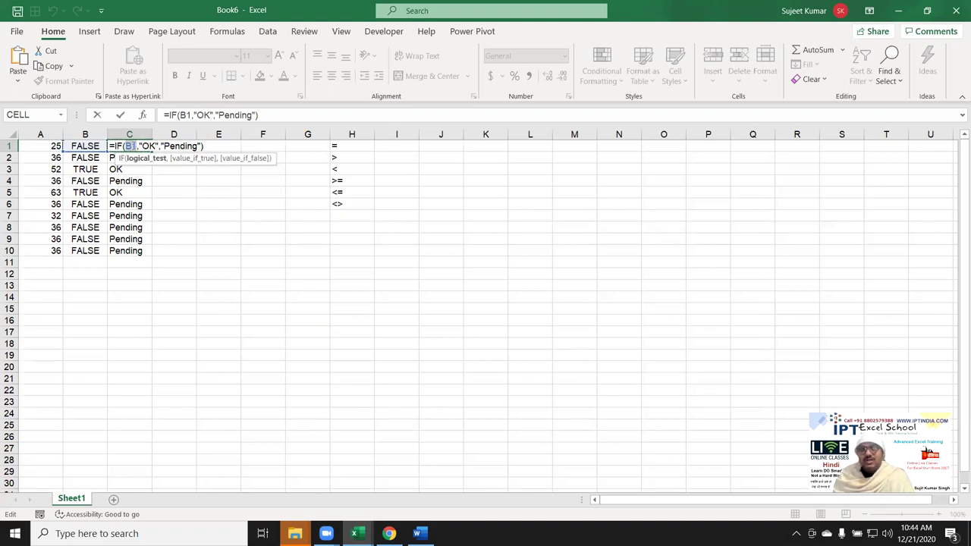
pyautogui.click(174, 146)
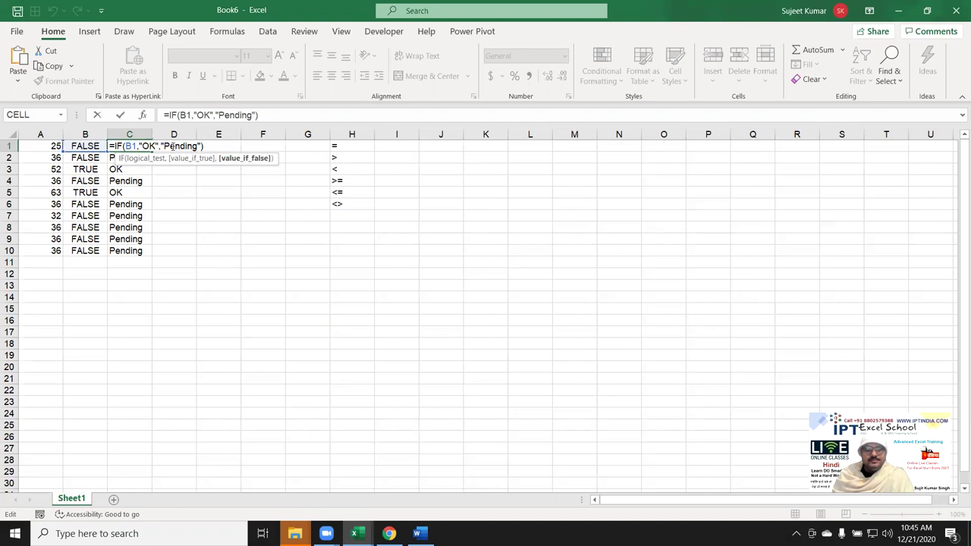
pyautogui.press('Return')
pyautogui.doubleClick(97, 146)
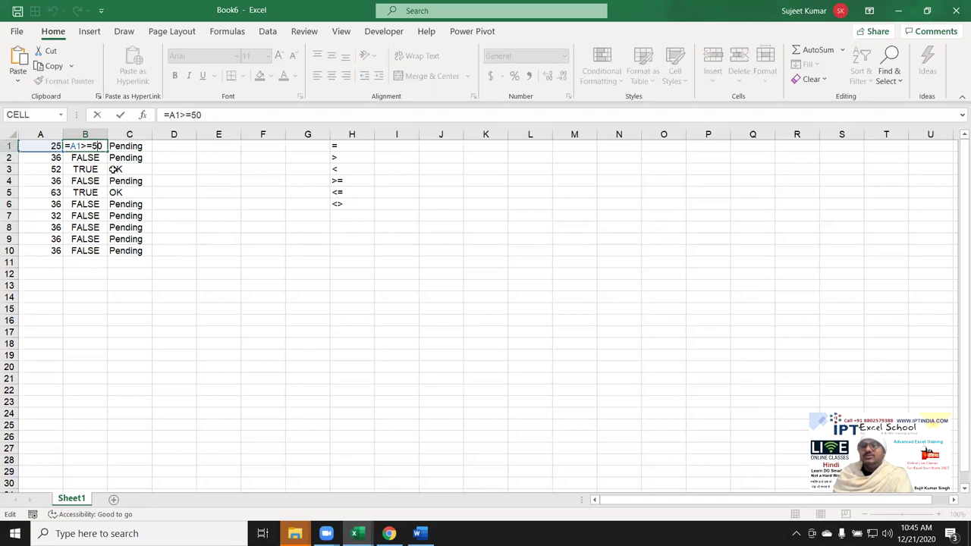
# Step: Rewrite B1 as =IF(A1>=50,"OK","Pending"), so it shows Pending
pyautogui.press('Return')
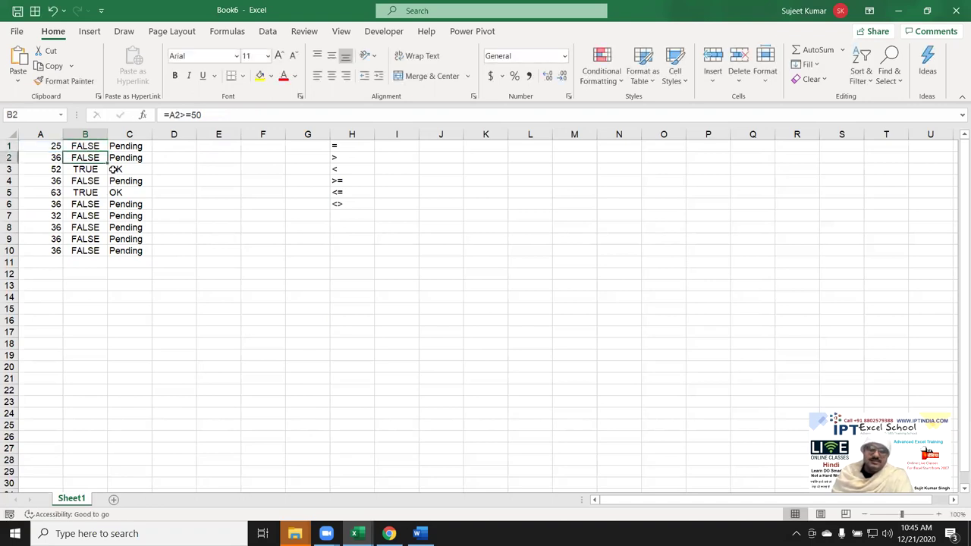
pyautogui.doubleClick(98, 146)
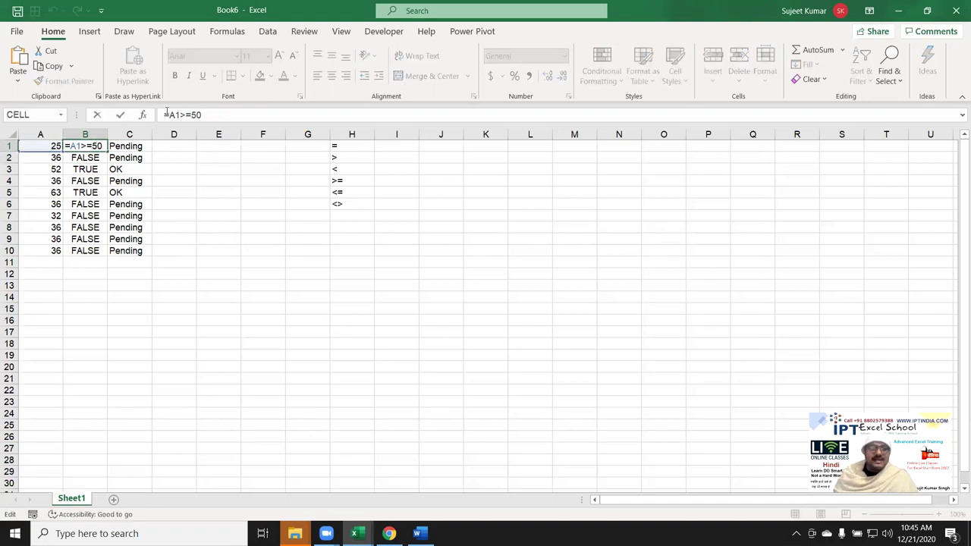
pyautogui.write('IF(')
pyautogui.click(223, 114)
pyautogui.write(',"OK","Pendin')
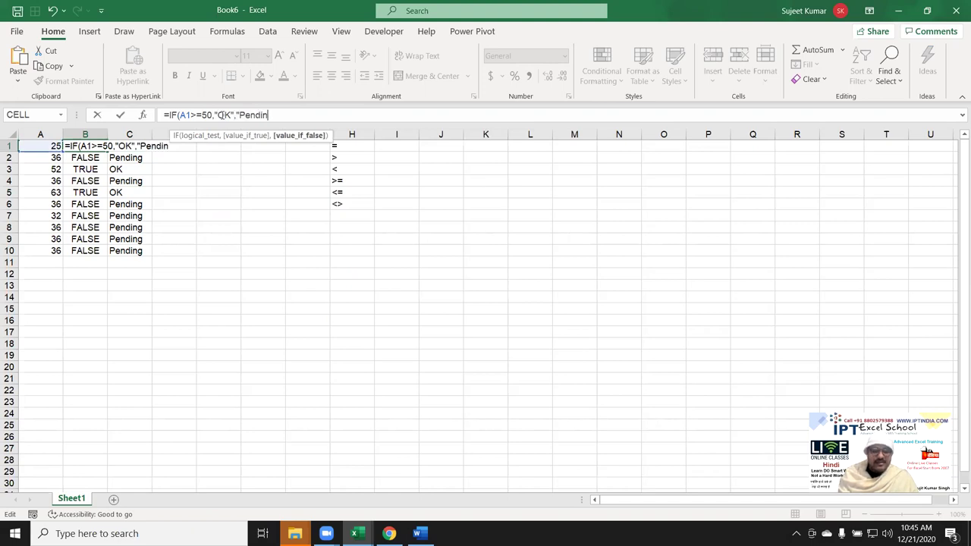
pyautogui.write('g')
pyautogui.press('Return')
pyautogui.press('Return')
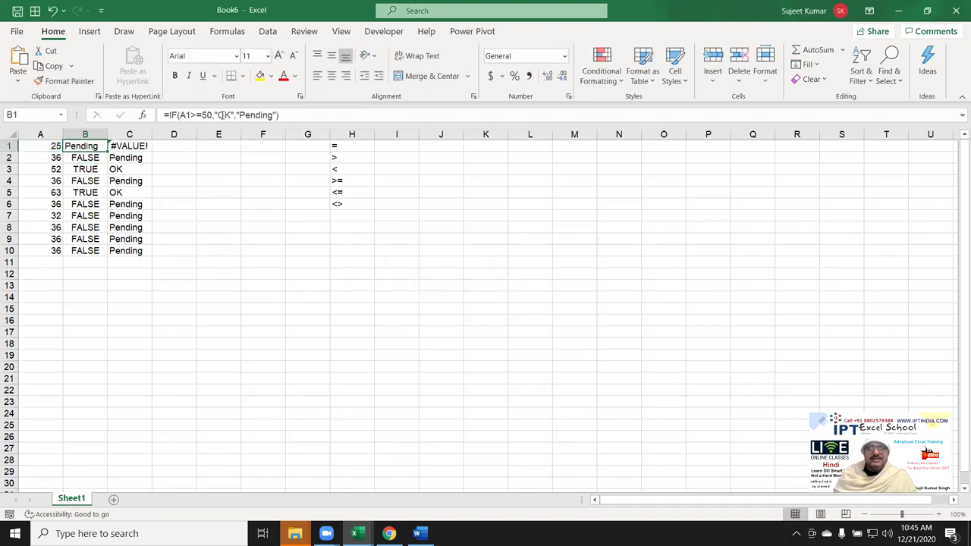
pyautogui.click(386, 33)
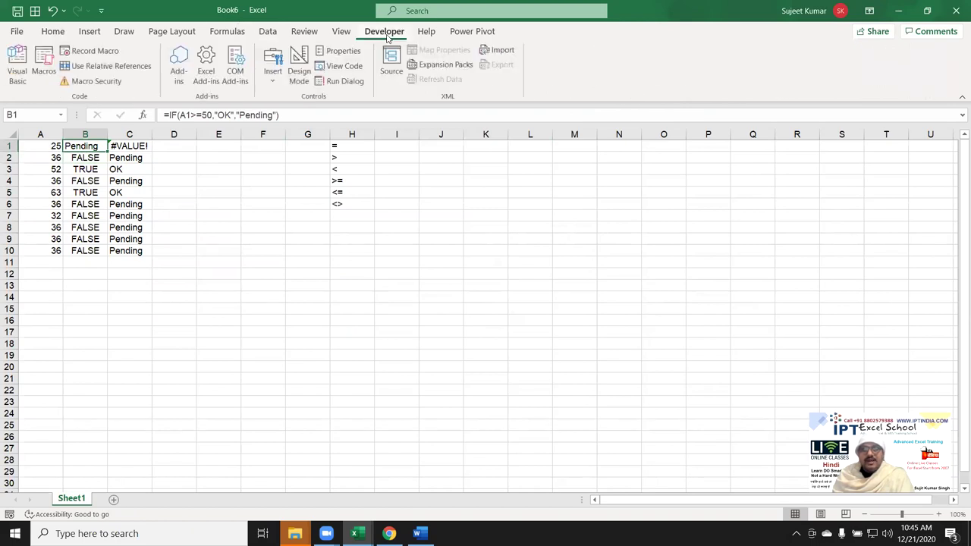
pyautogui.click(227, 34)
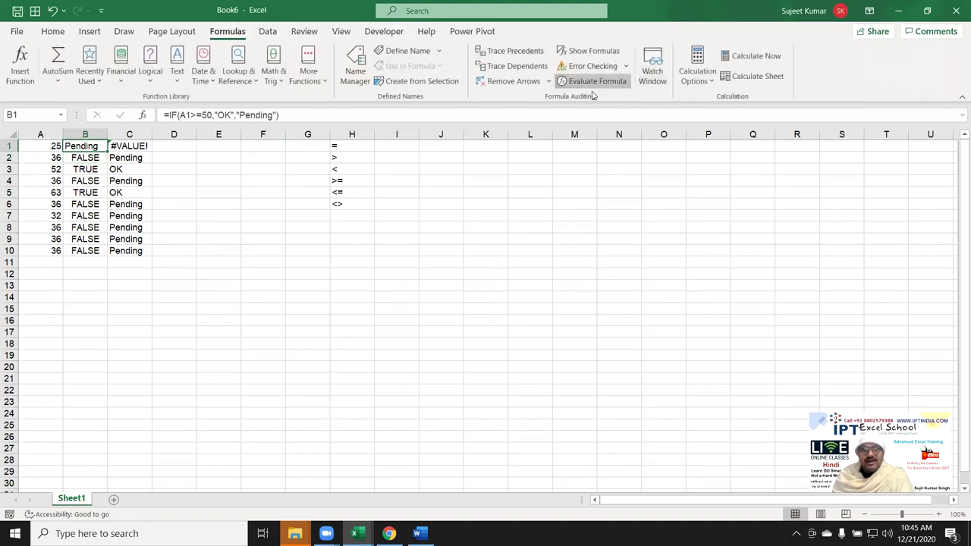
pyautogui.click(593, 82)
pyautogui.click(368, 338)
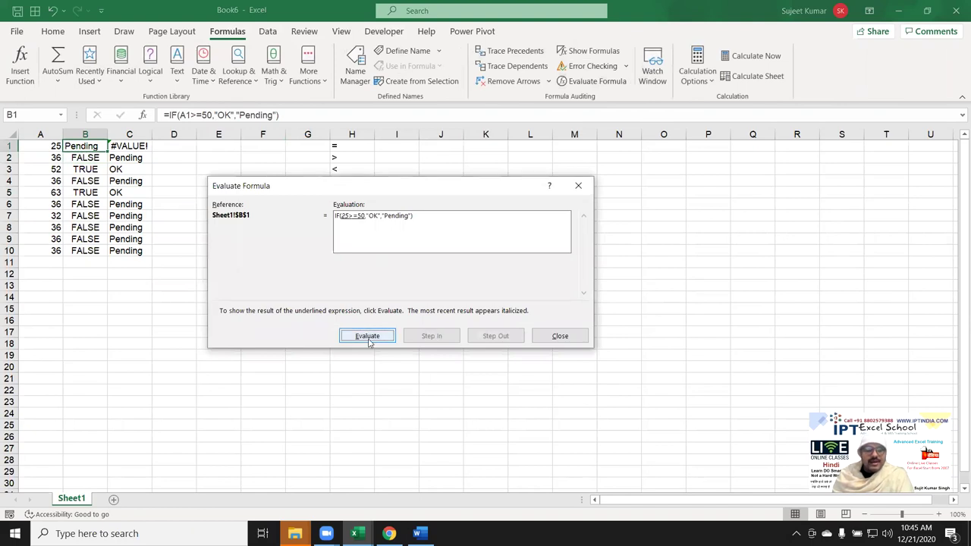
pyautogui.moveTo(428, 190); pyautogui.dragTo(437, 230)
pyautogui.click(390, 381)
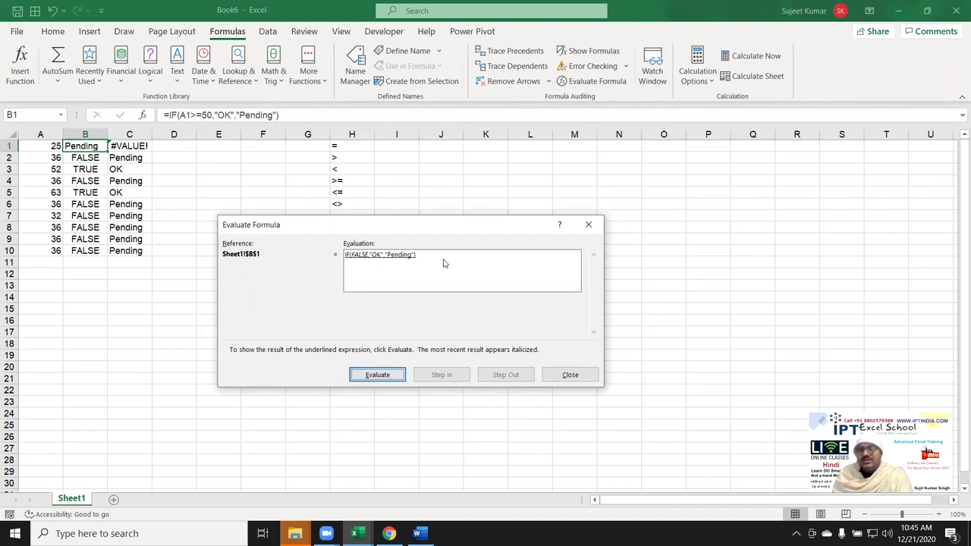
pyautogui.click(391, 377)
pyautogui.click(570, 375)
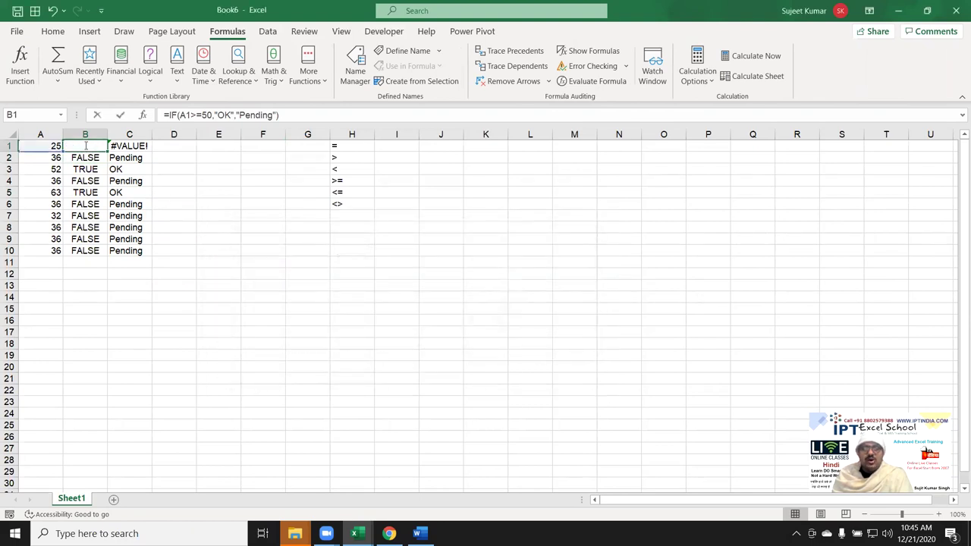
pyautogui.doubleClick(85, 146)
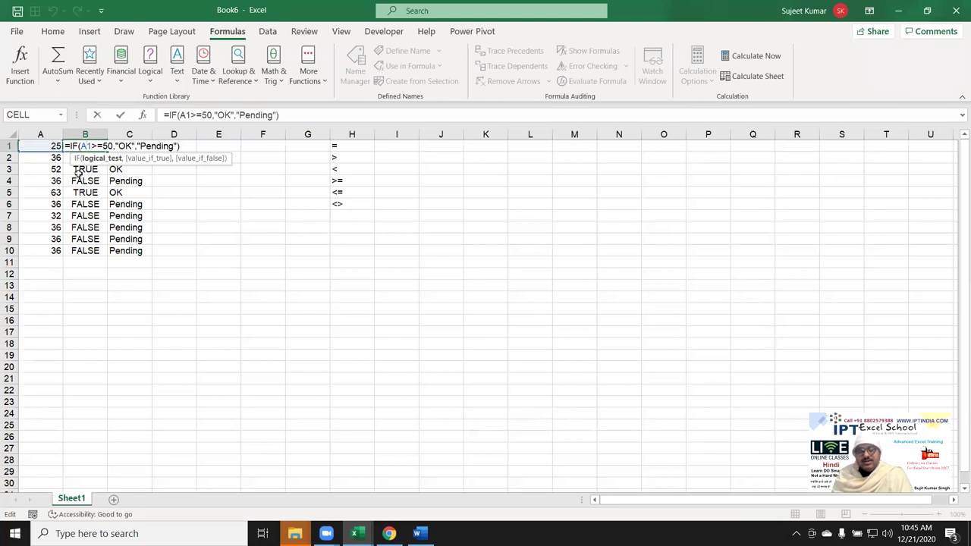
pyautogui.press('Return')
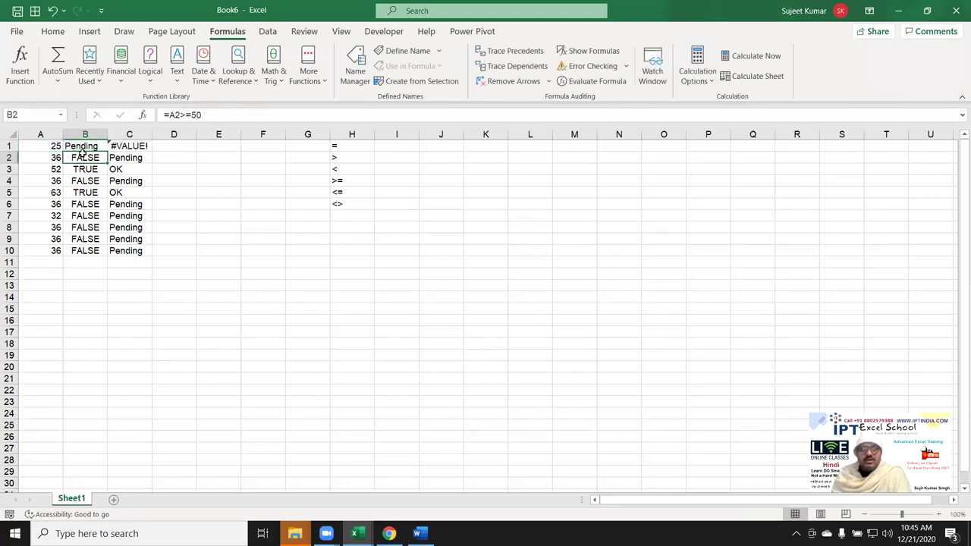
pyautogui.doubleClick(82, 157)
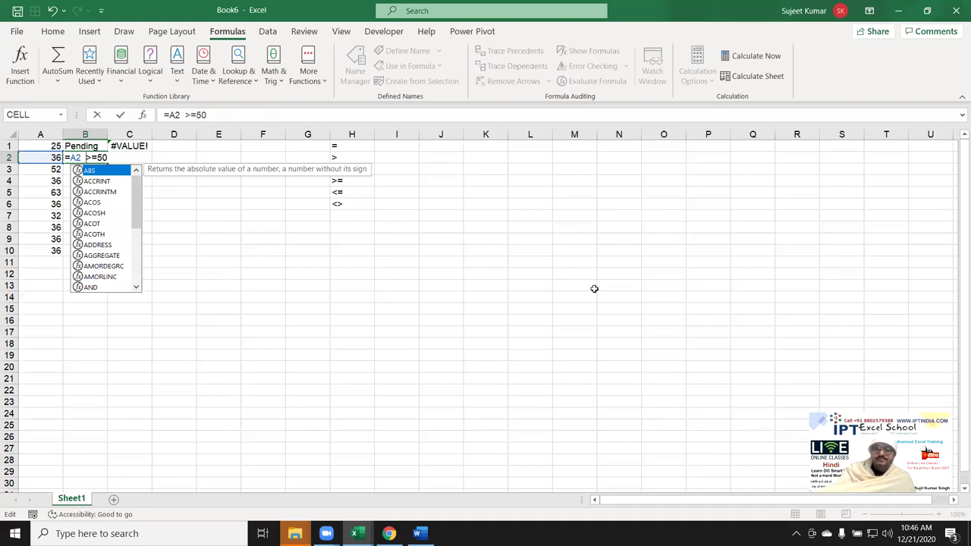
pyautogui.press('BackSpace')
pyautogui.hotkey('ctrl', 'Return')
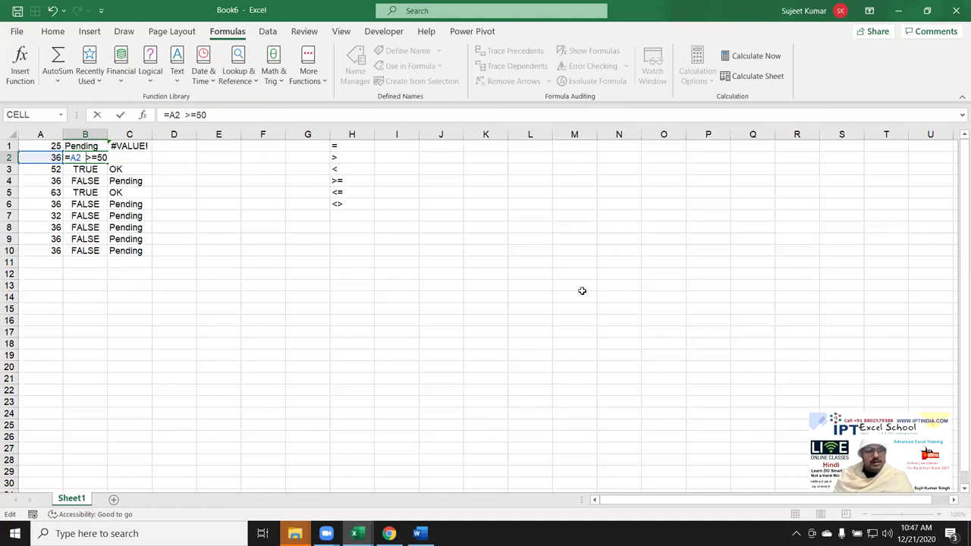
pyautogui.click(209, 250)
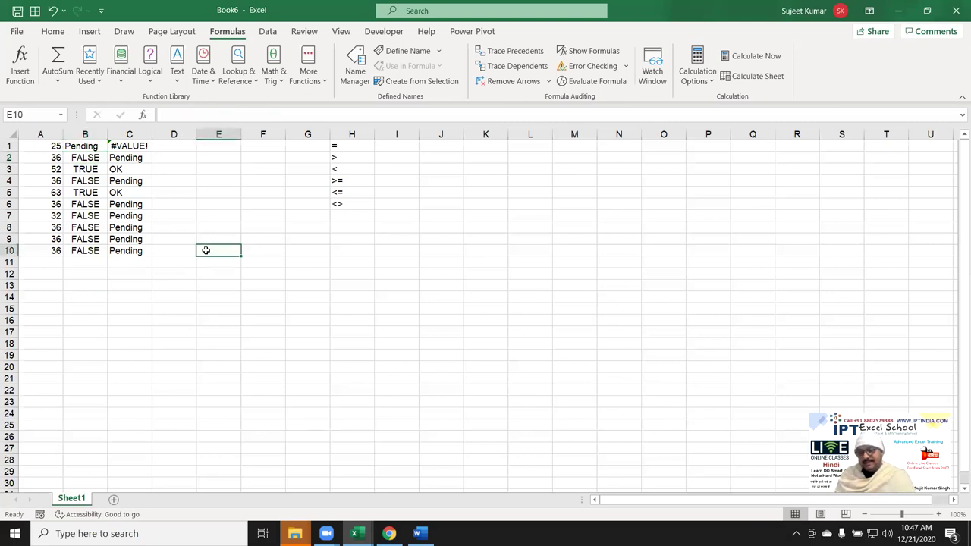
# Step: Enter =IF(A10>20,) in E10, which returns 0
pyautogui.write('=')
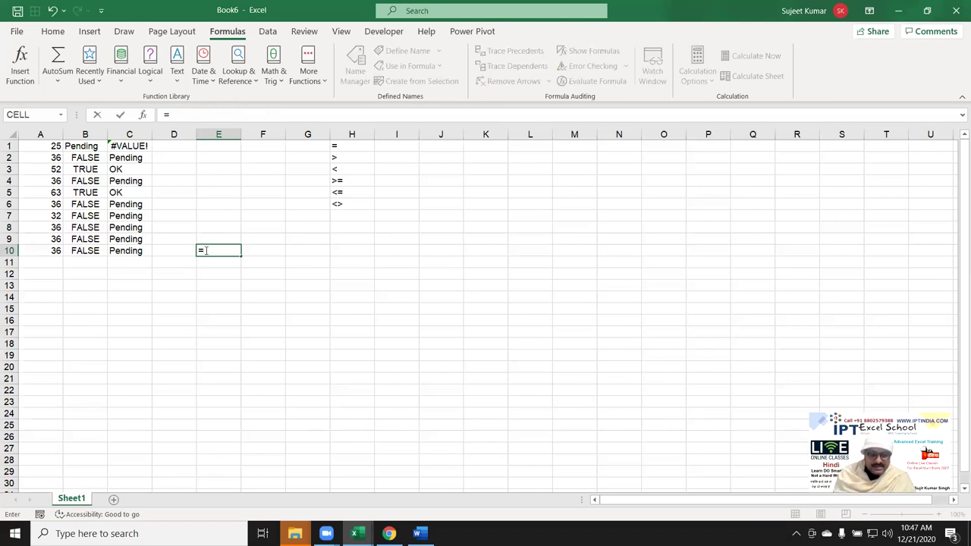
pyautogui.write('if')
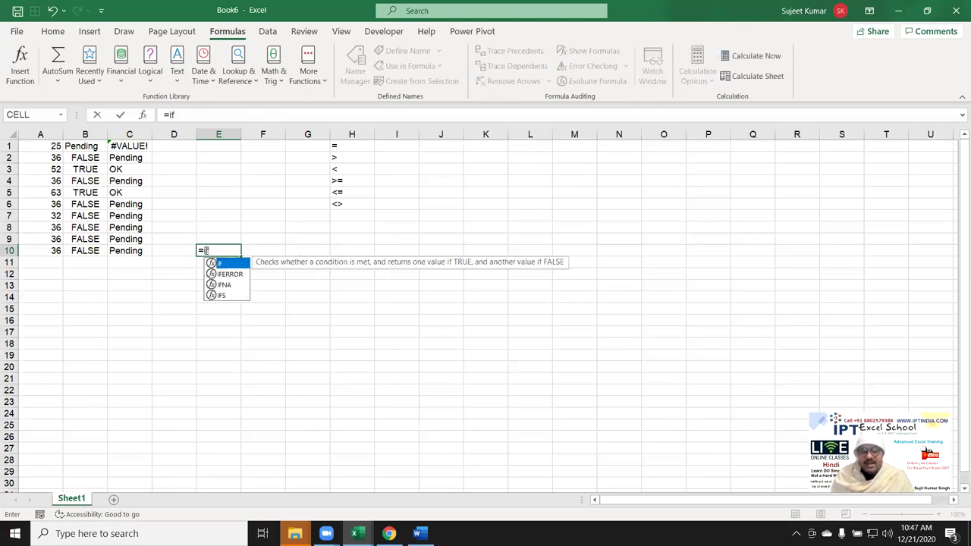
pyautogui.press('BackSpace')
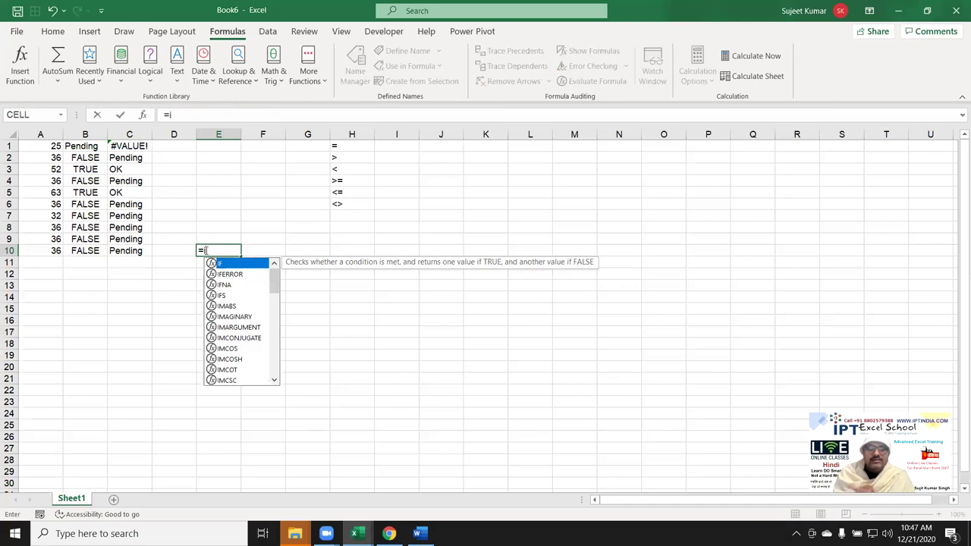
pyautogui.press('Down')
pyautogui.press('Down')
pyautogui.press('Up')
pyautogui.press('Down')
pyautogui.press('Down')
pyautogui.press('Up')
pyautogui.press('Up')
pyautogui.press('Up')
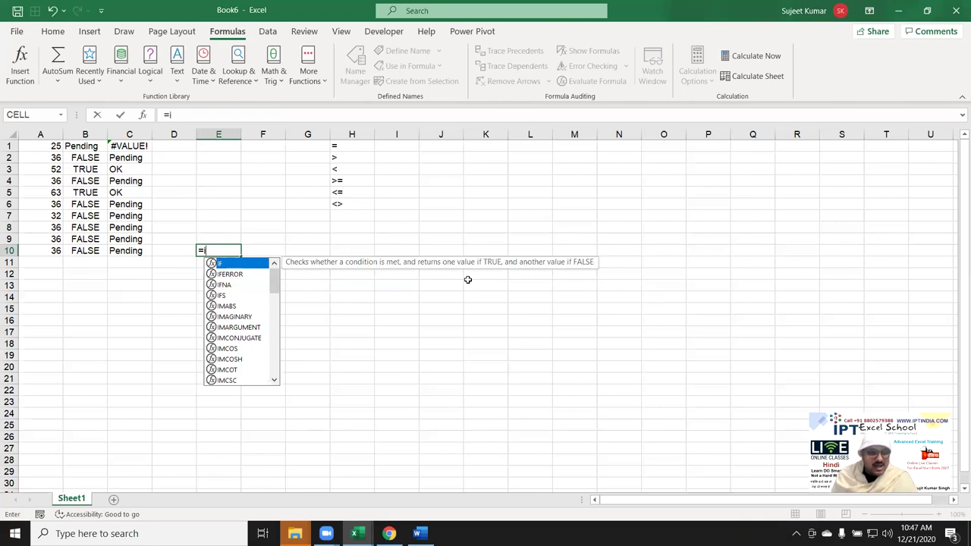
pyautogui.press('Tab')
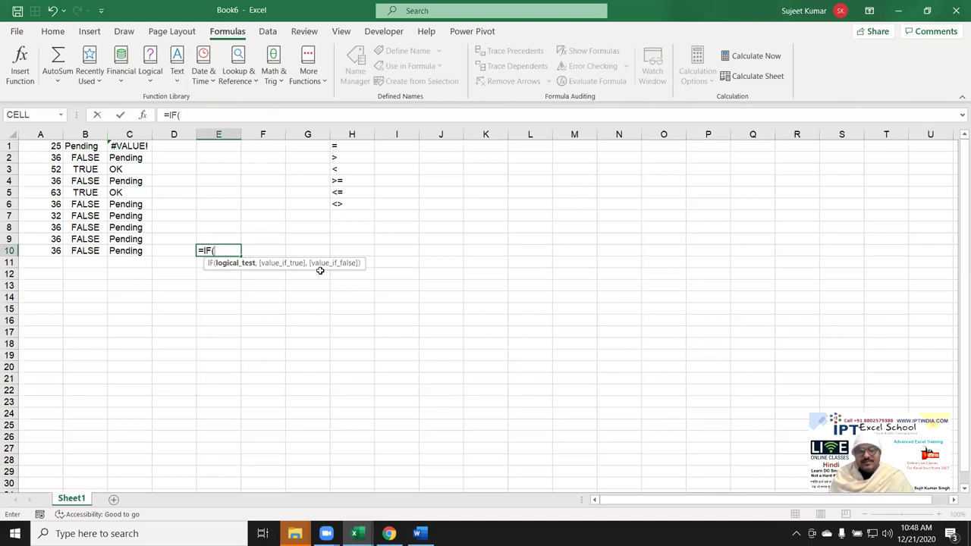
pyautogui.press('Return')
pyautogui.press('Return')
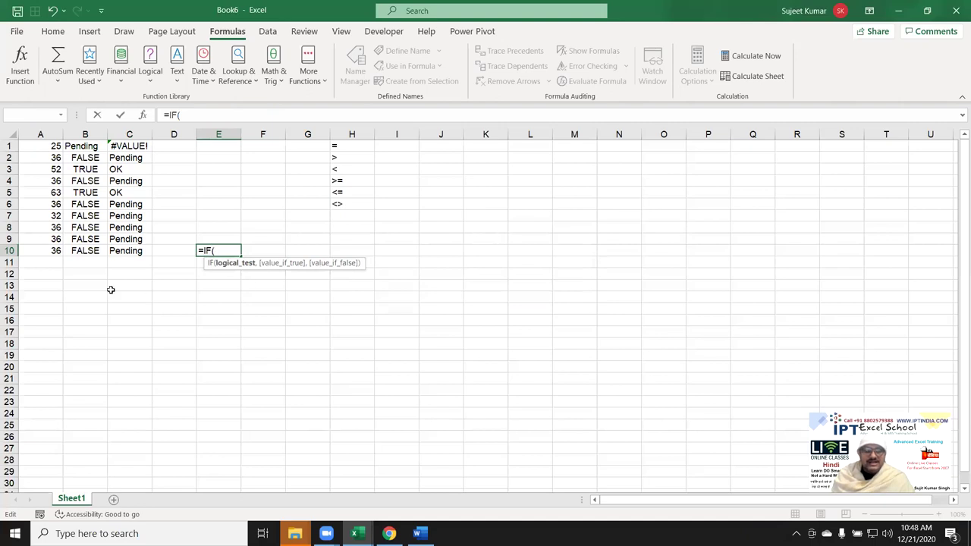
pyautogui.click(41, 251)
pyautogui.write('>')
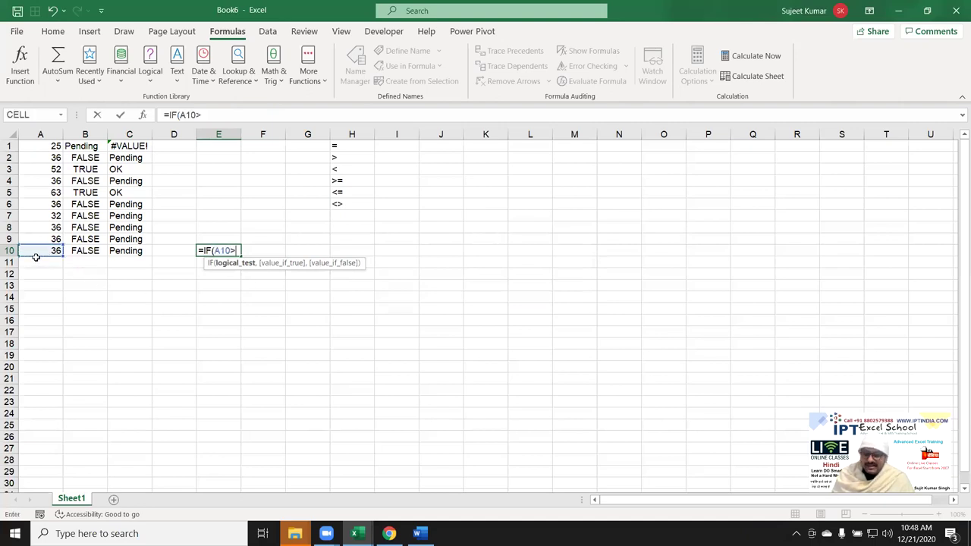
pyautogui.write('20')
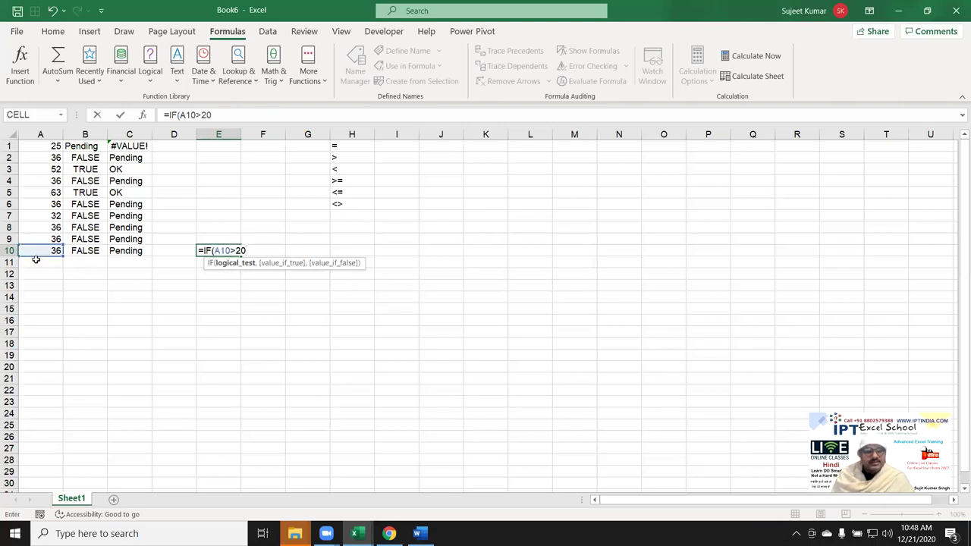
pyautogui.write(',')
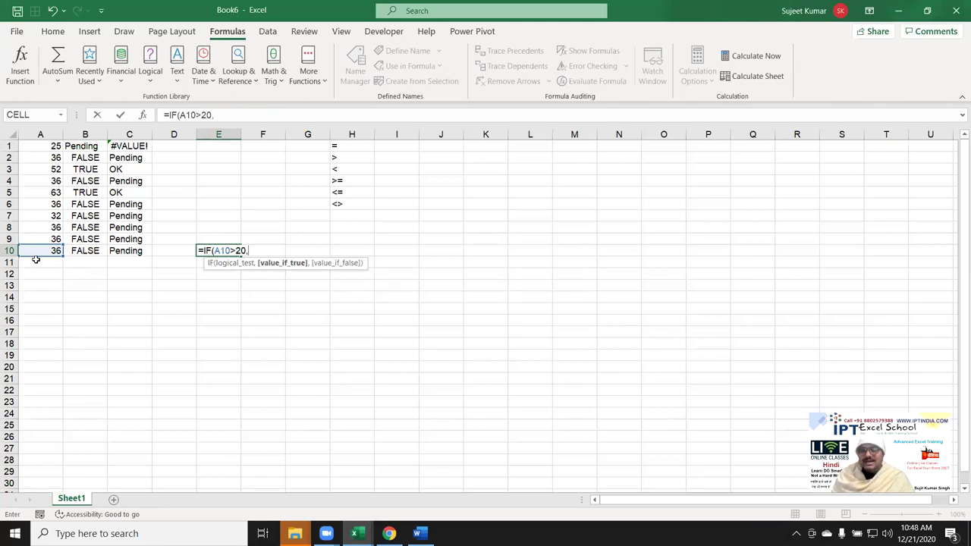
pyautogui.press('Return')
# Step: Start a =VLOOKUP( formula in E12
pyautogui.press('Up')
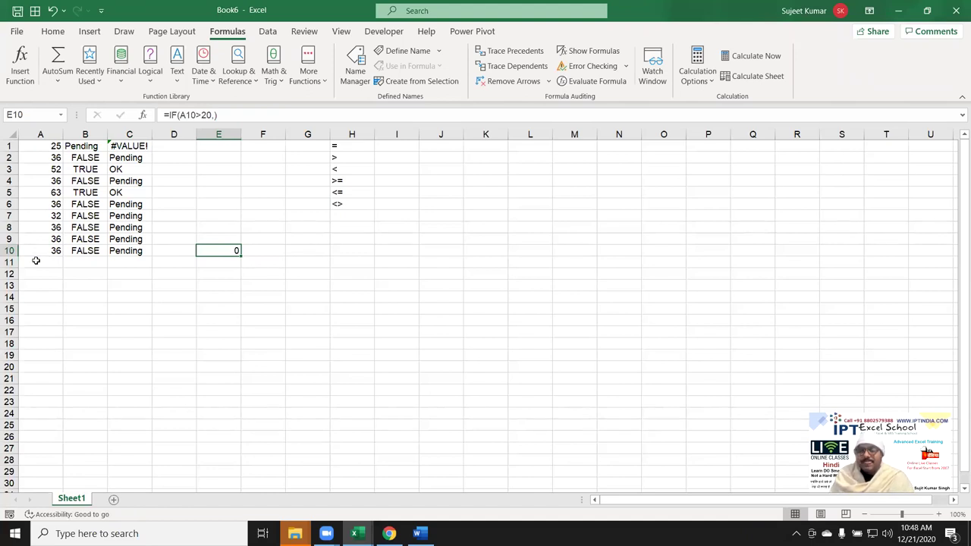
pyautogui.press('Down')
pyautogui.press('Down')
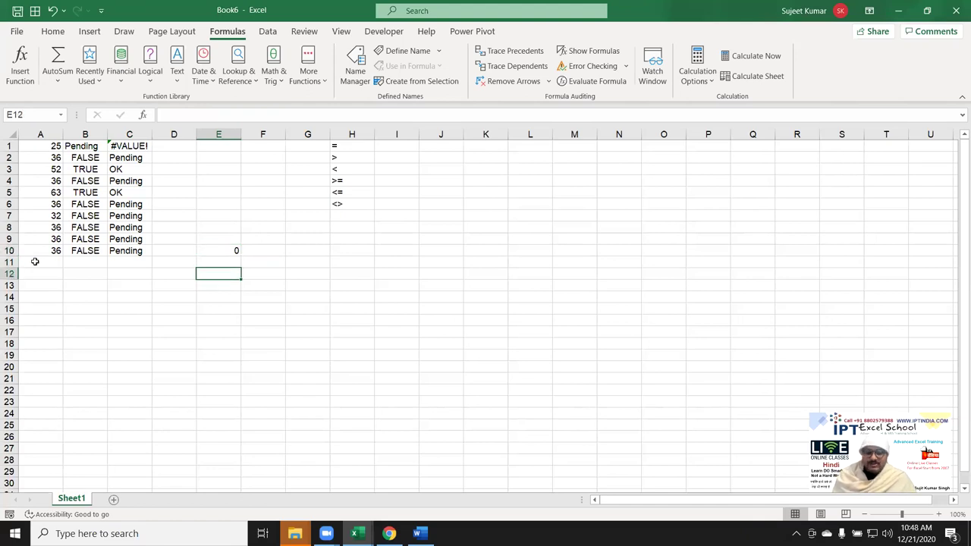
pyautogui.write('=vl')
pyautogui.press('Tab')
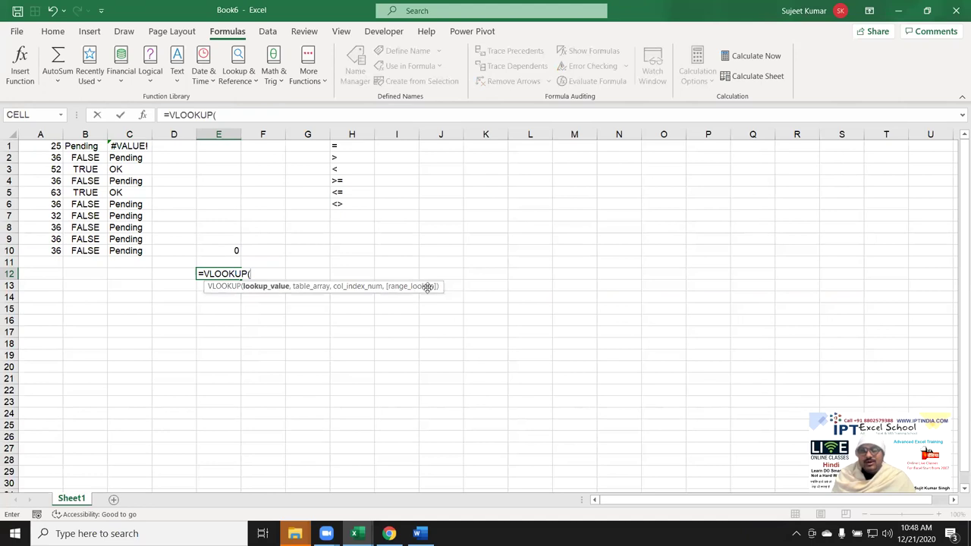
pyautogui.press('Escape')
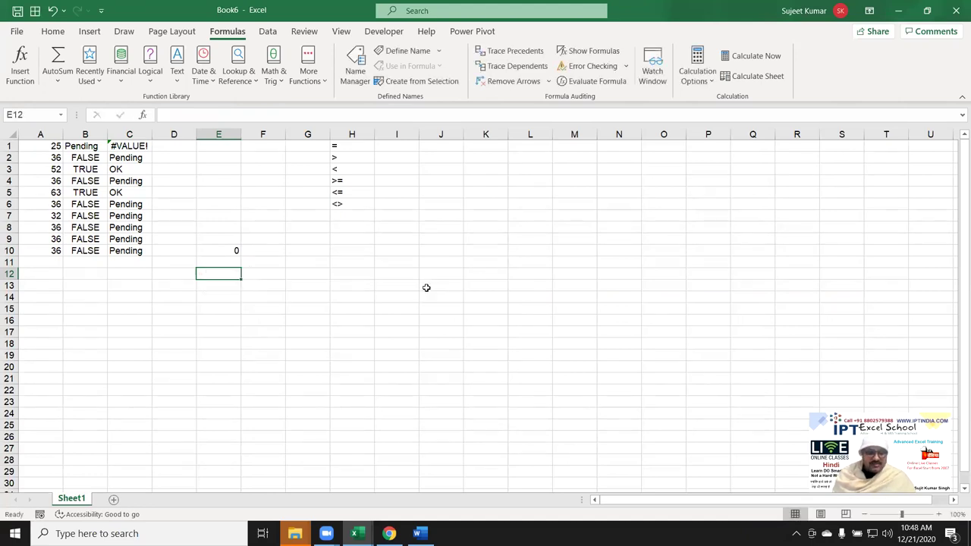
pyautogui.write('=sum')
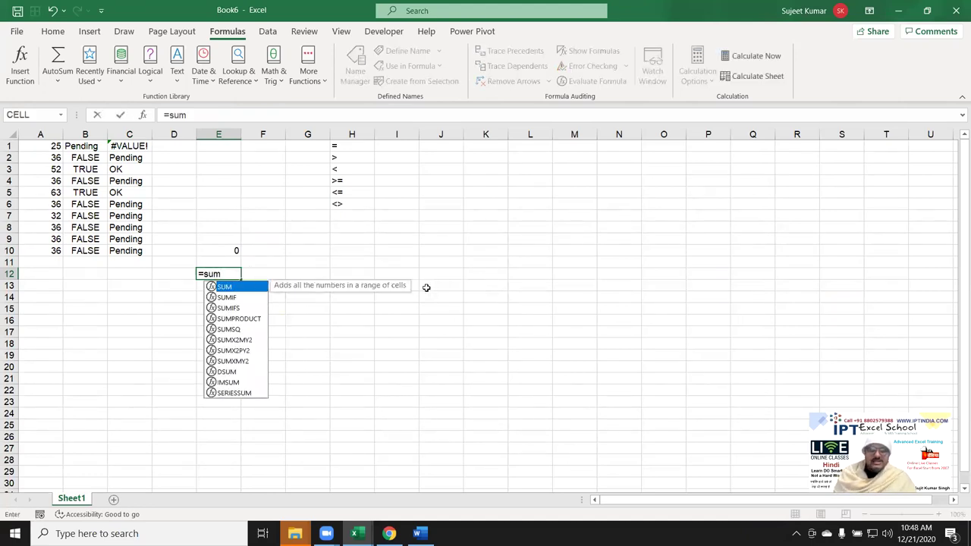
pyautogui.press('Down')
pyautogui.press('Down')
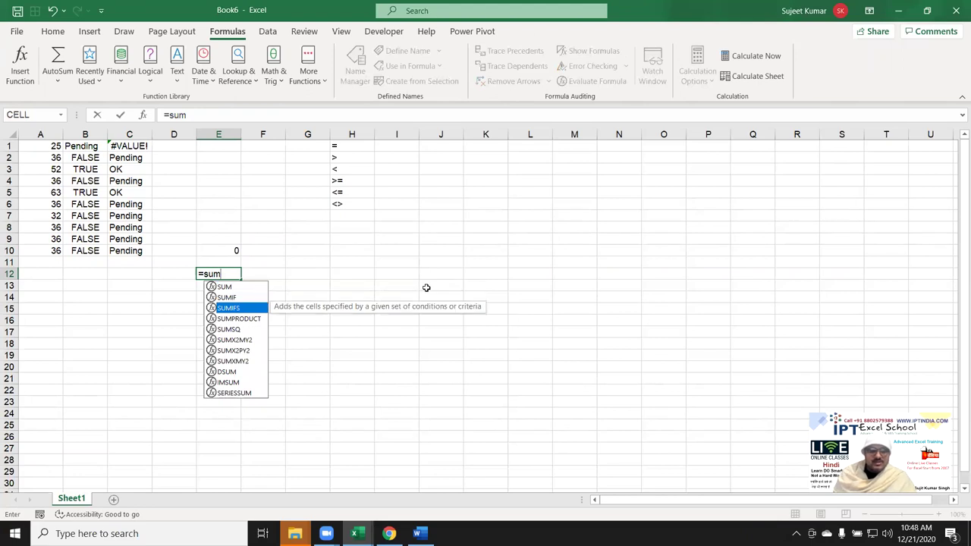
pyautogui.press('Up')
pyautogui.press('Tab')
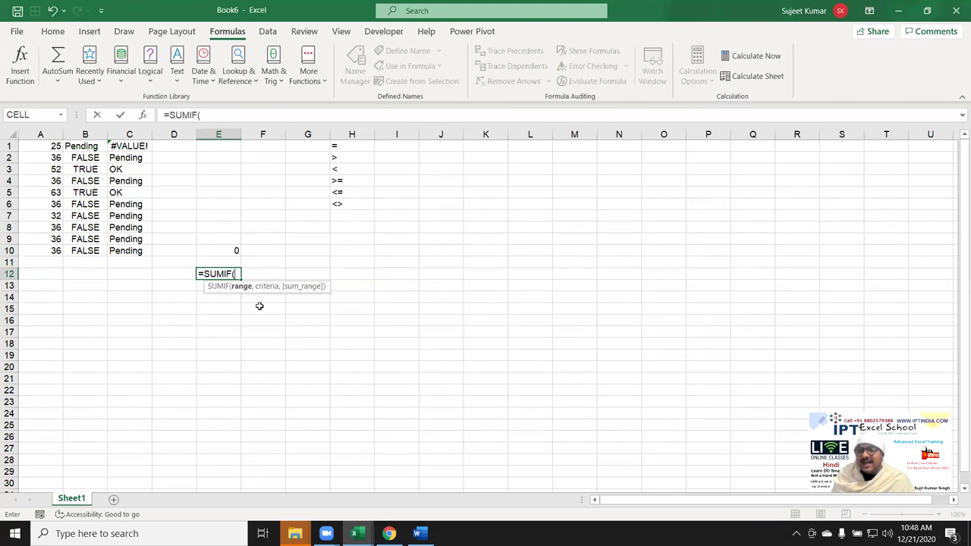
pyautogui.press('Escape')
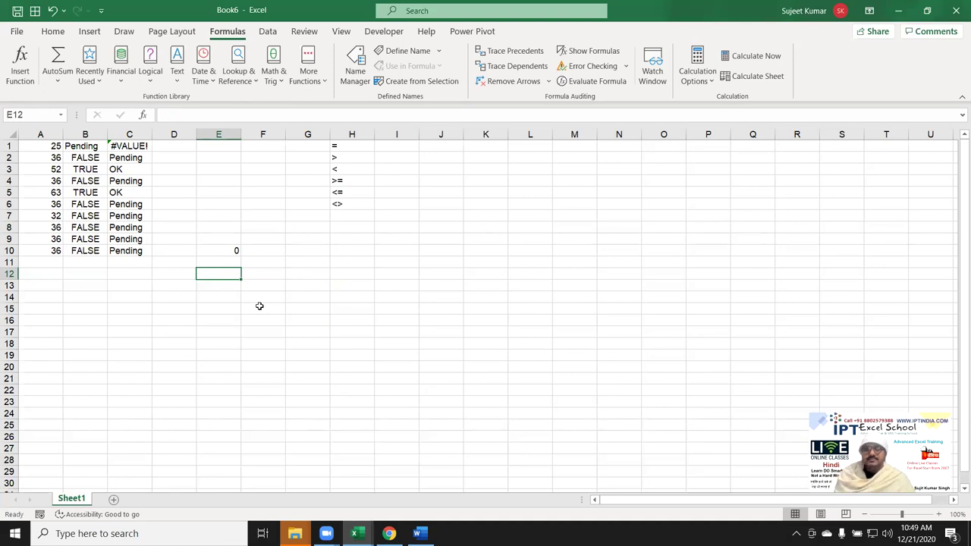
pyautogui.click(233, 248)
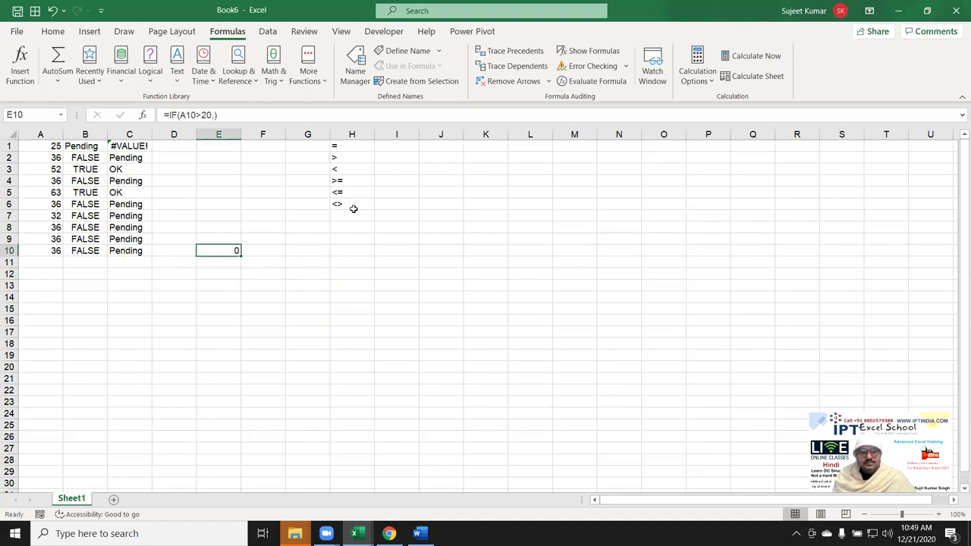
pyautogui.moveTo(354, 206); pyautogui.dragTo(343, 146)
pyautogui.click(155, 239)
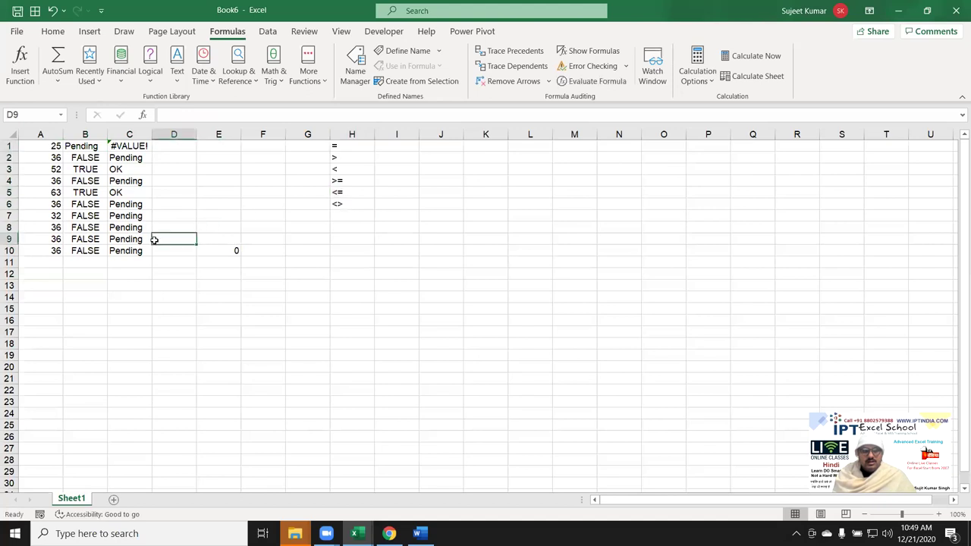
pyautogui.click(171, 279)
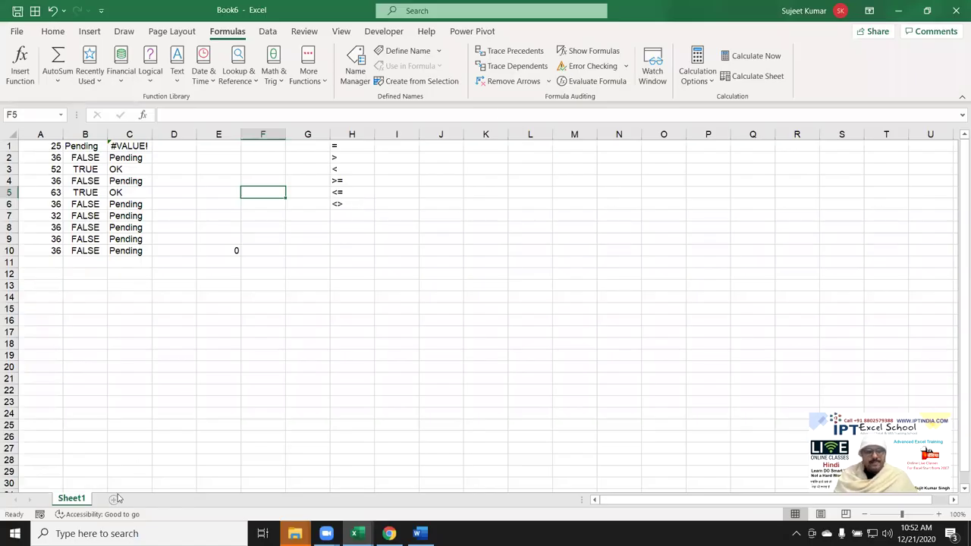
# Step: Add Sheet2 with a Name header in A1 and a first name in A2
pyautogui.click(114, 499)
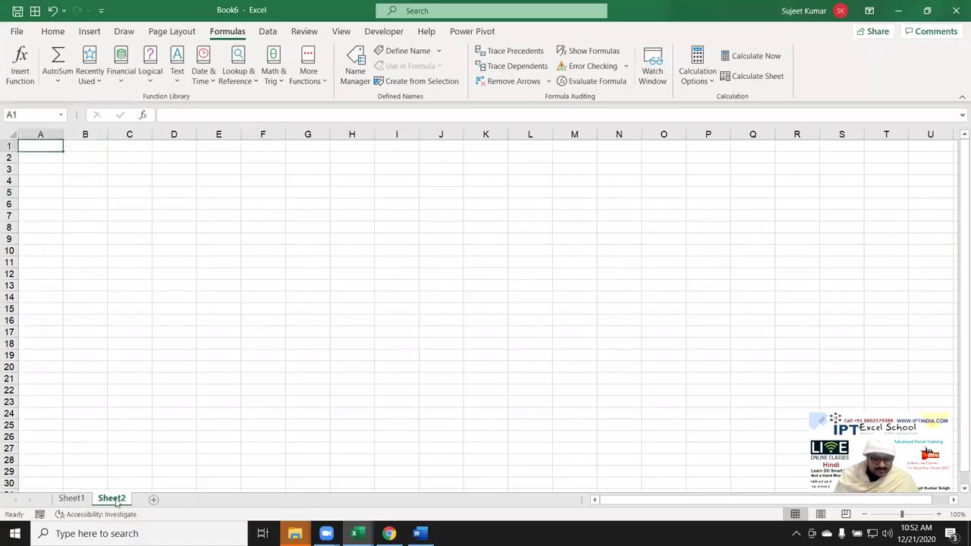
pyautogui.write('Name')
pyautogui.press('Return')
pyautogui.press('Up')
pyautogui.write('Name')
pyautogui.press('Return')
pyautogui.write('Puja')
pyautogui.press('Return')
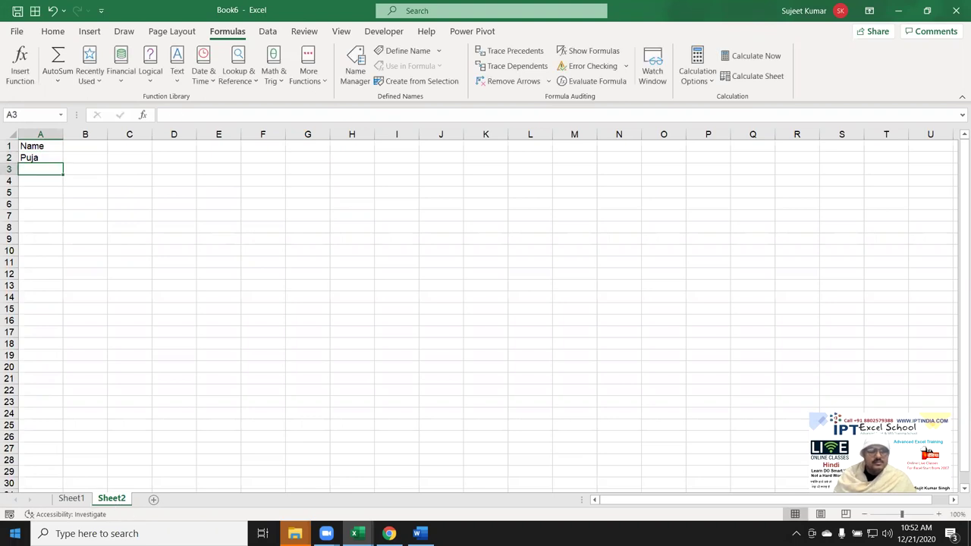
# Step: Fill the names down column A, delete everything below row 60, and select A2:A60
pyautogui.click(34, 159)
pyautogui.moveTo(59, 161)
pyautogui.mouseDown()
pyautogui.moveTo(63, 490)
pyautogui.moveTo(65, 470)
pyautogui.mouseUp()
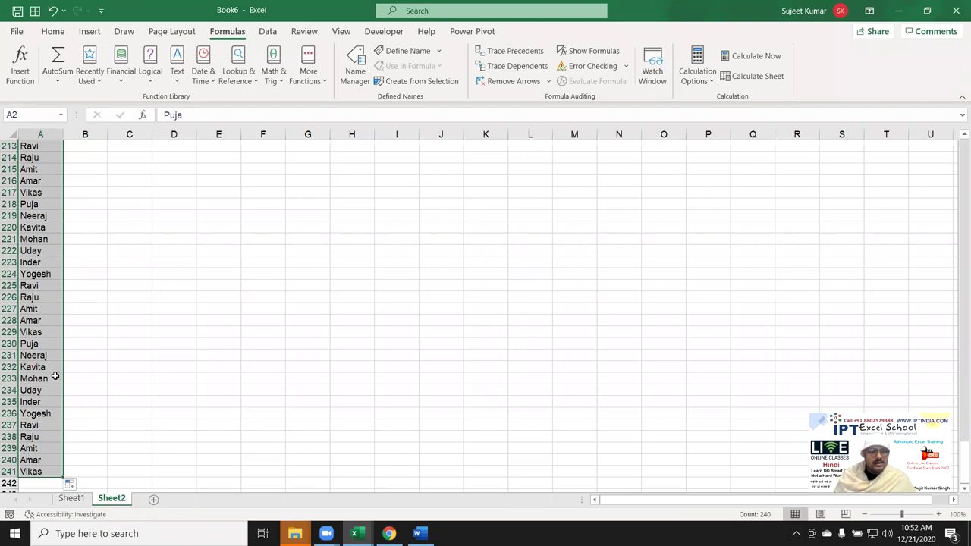
pyautogui.hotkey('ctrl', 'Home')
pyautogui.press('pagedown')
pyautogui.press('pagedown')
pyautogui.hotkey('ctrl', 'shift', 'Down')
pyautogui.press('Delete')
pyautogui.press('Up')
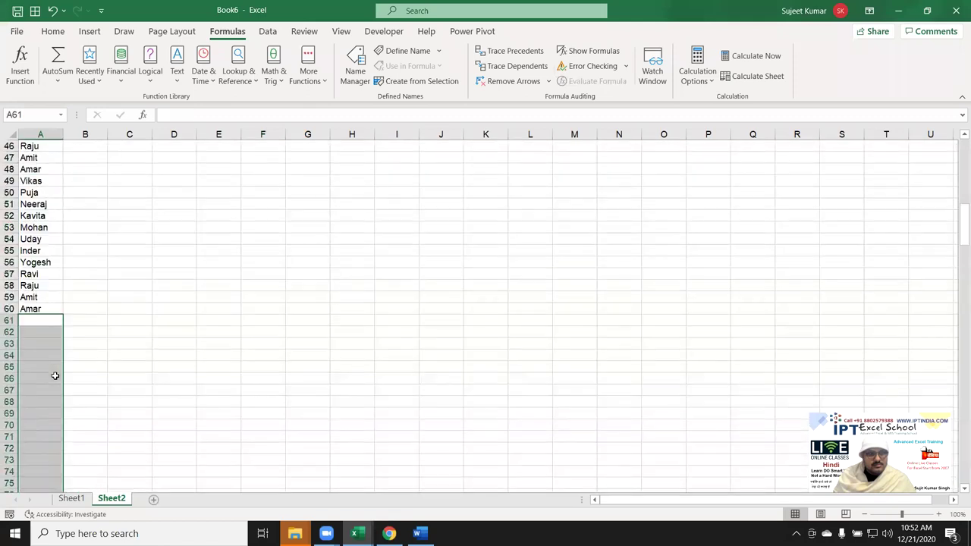
pyautogui.hotkey('ctrl', 'Home')
pyautogui.press('Down')
pyautogui.hotkey('ctrl', 'shift', 'Down')
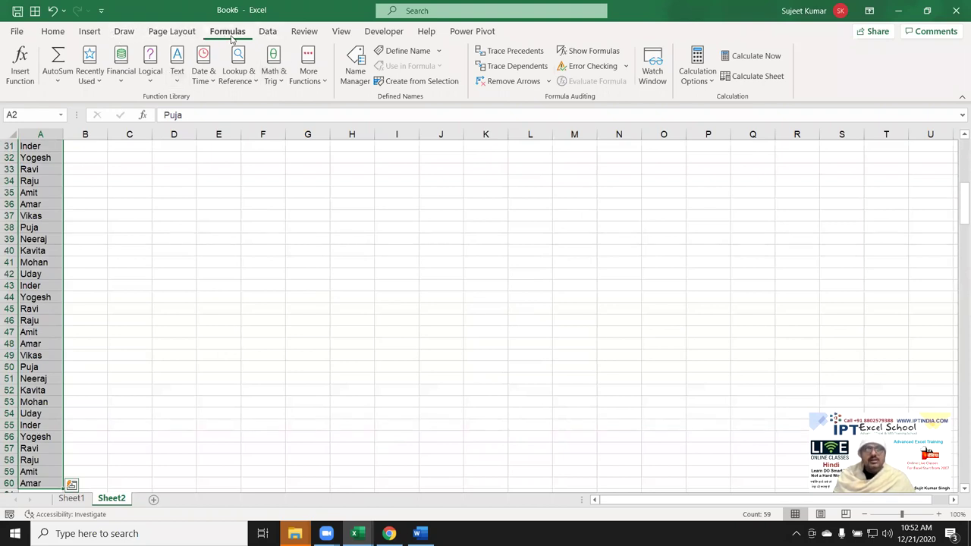
# Step: Sort the names in A2:A60 alphabetically from A to Z
pyautogui.click(53, 31)
pyautogui.click(889, 76)
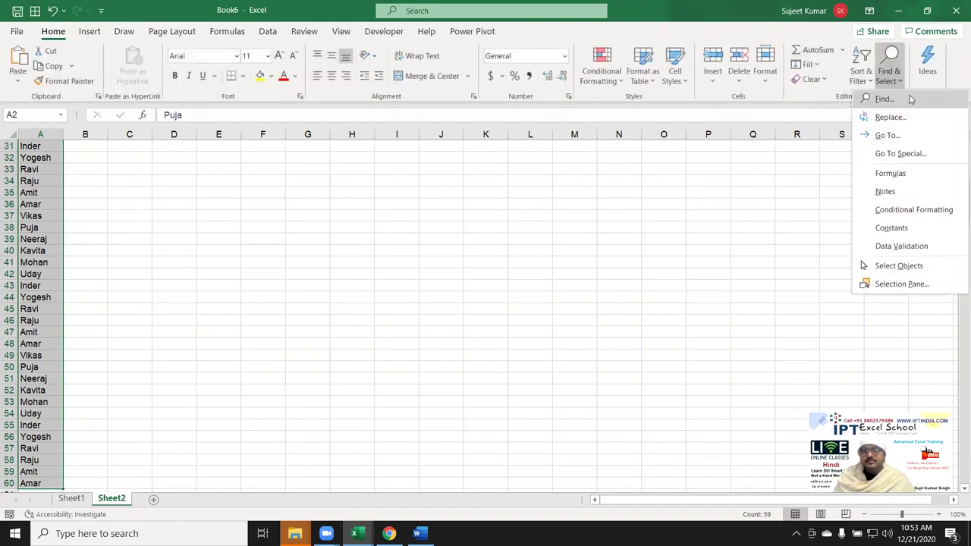
pyautogui.click(859, 84)
pyautogui.click(860, 82)
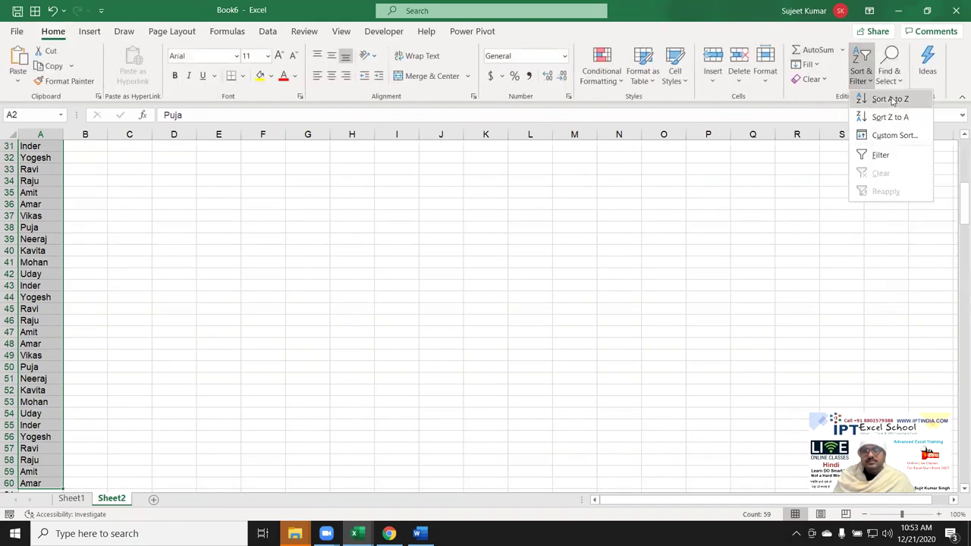
pyautogui.click(891, 99)
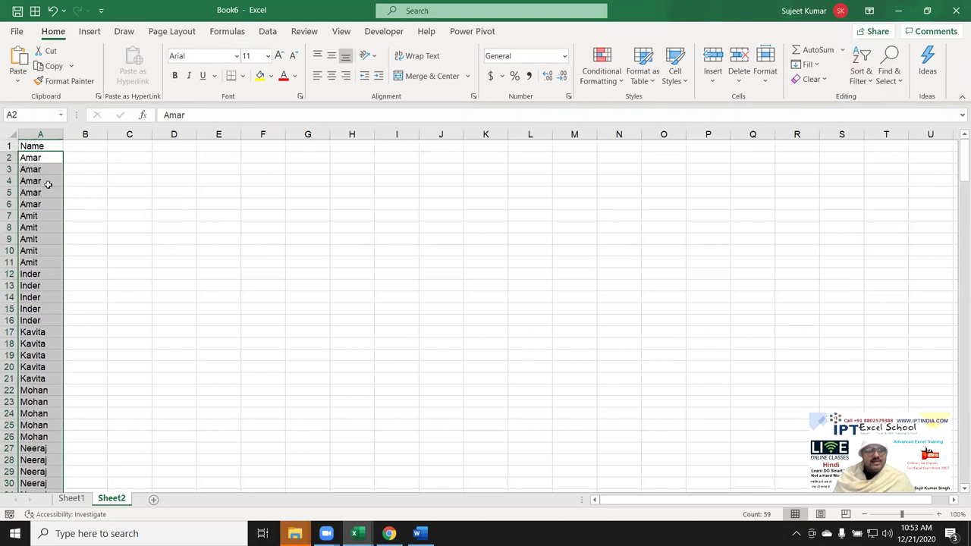
pyautogui.moveTo(42, 158); pyautogui.dragTo(20, 258)
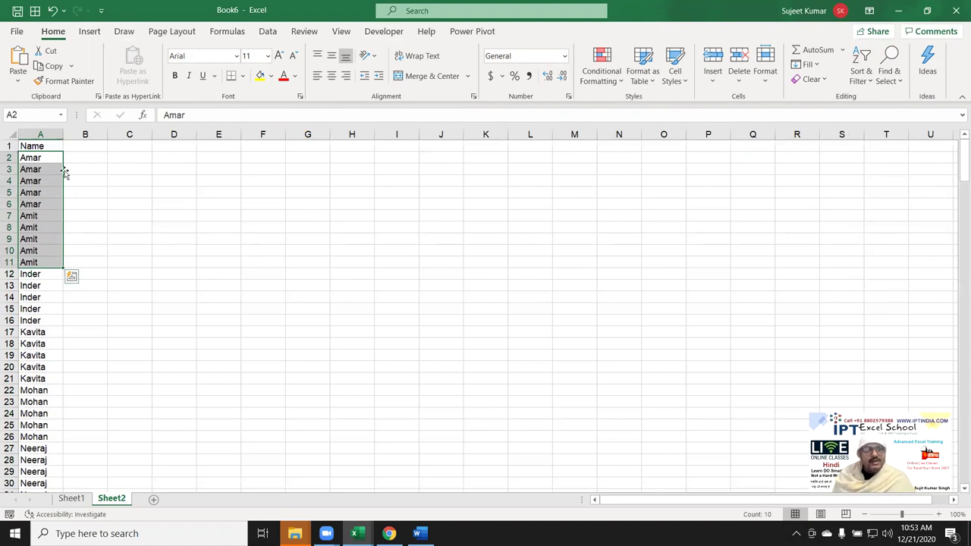
pyautogui.click(40, 158)
# Step: Type test letters U and D into column B, then clear the D entries in B3:B4
pyautogui.click(74, 158)
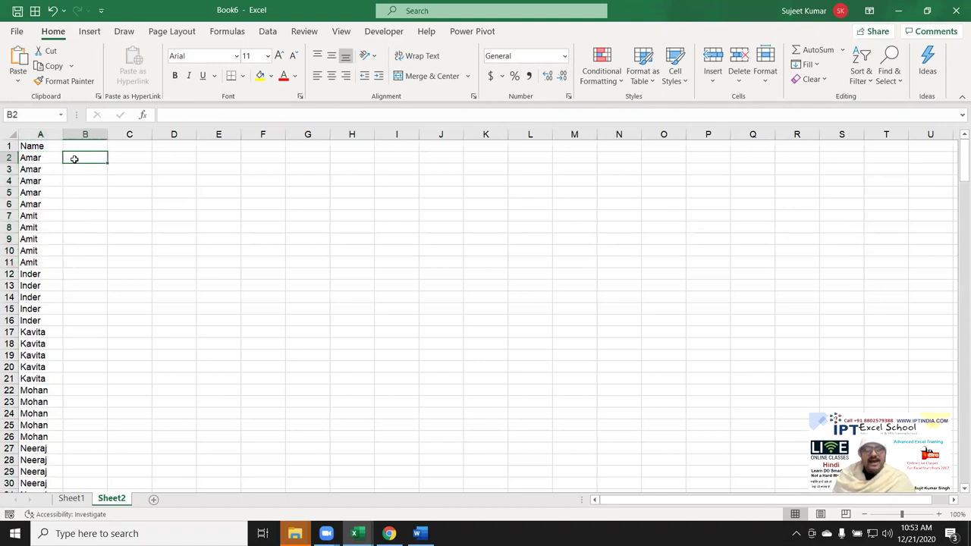
pyautogui.write('U')
pyautogui.press('Return')
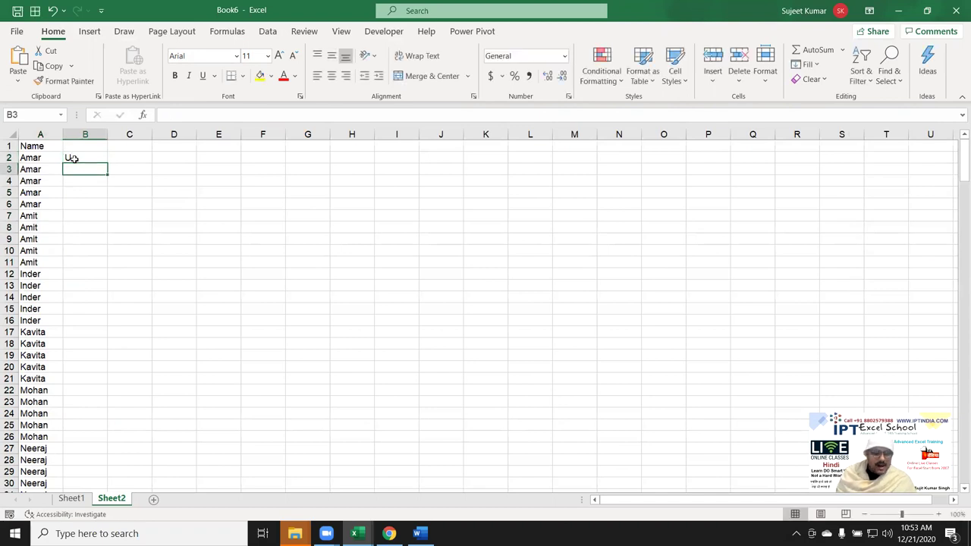
pyautogui.write('D')
pyautogui.press('Return')
pyautogui.hotkey('ctrl', 'd')
pyautogui.press('Return')
pyautogui.write('d')
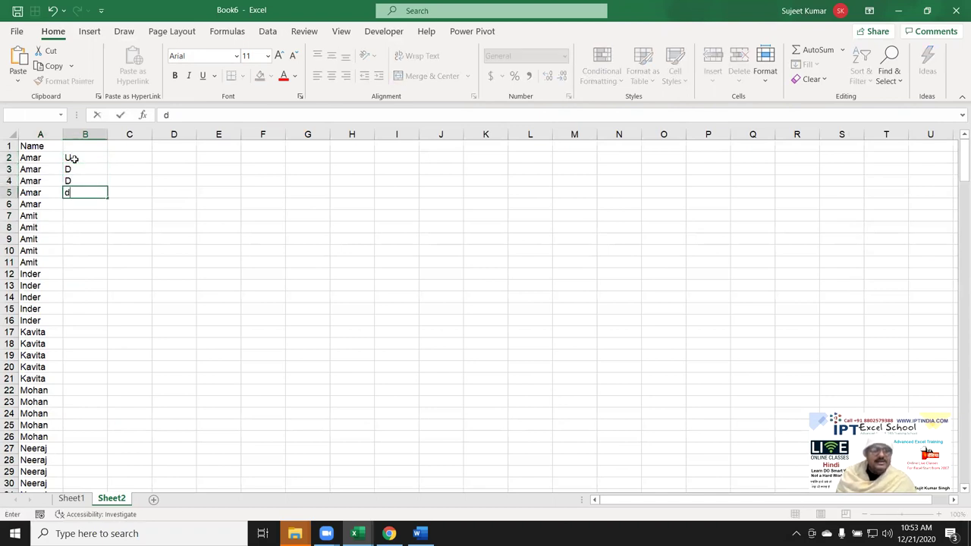
pyautogui.press('Escape')
pyautogui.press('Up')
pyautogui.press('Up')
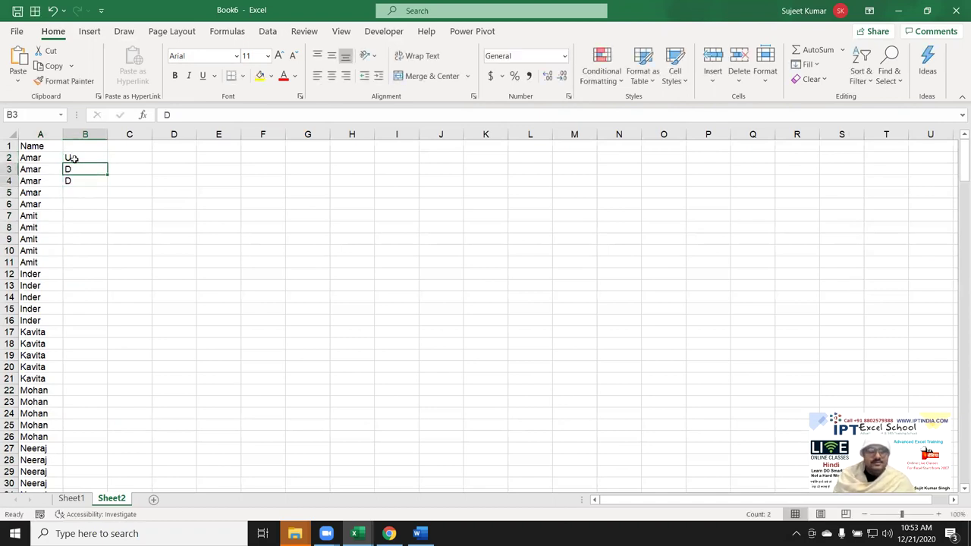
pyautogui.hotkey('shift', 'Down')
pyautogui.press('Delete')
pyautogui.click(74, 158)
# Step: Replace the test entry in B2 with =IF(A2=A1,"D","U")
pyautogui.press('Delete')
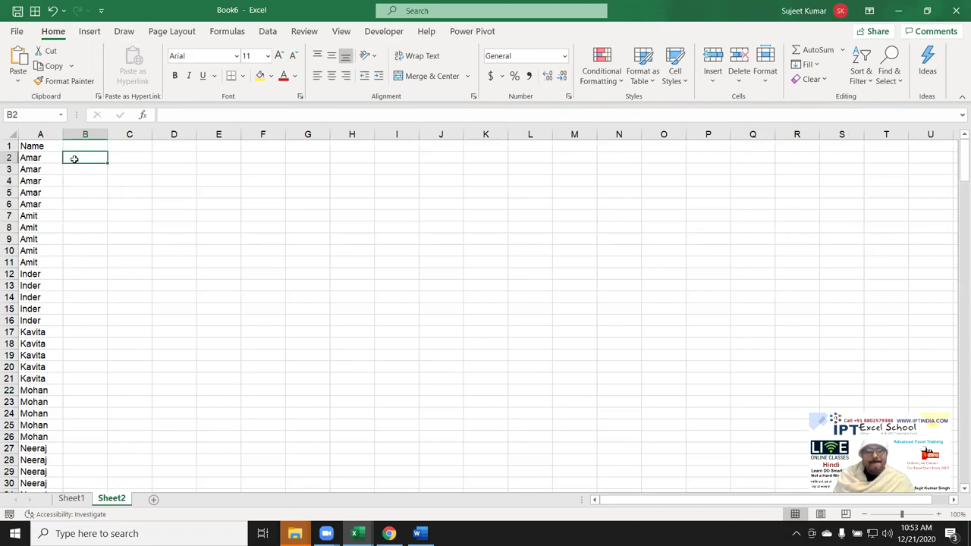
pyautogui.write('=IF(')
pyautogui.click(28, 163)
pyautogui.write('=')
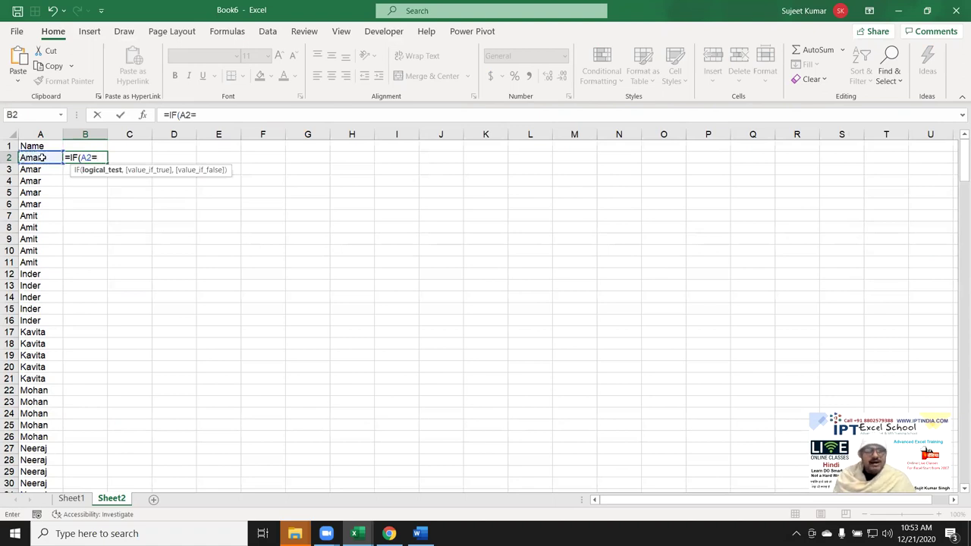
pyautogui.click(48, 147)
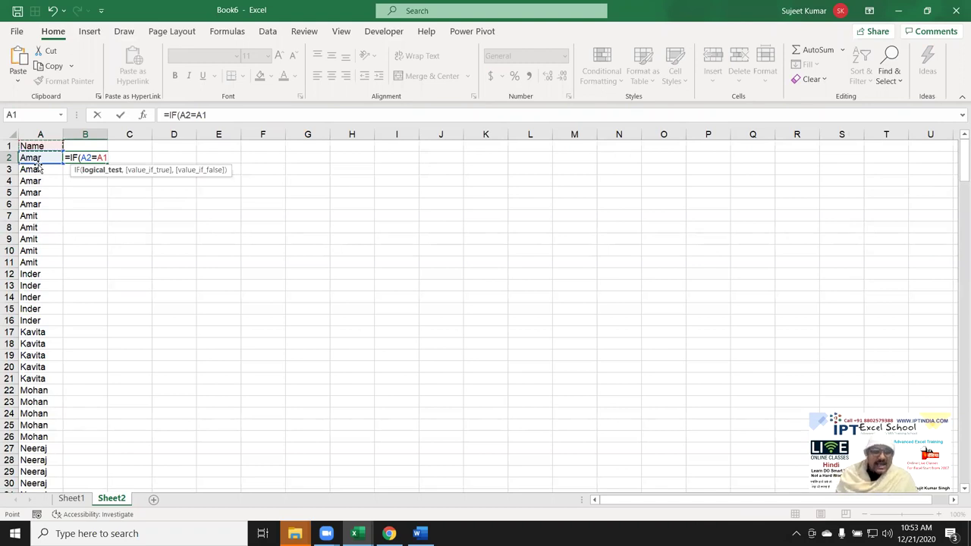
pyautogui.write(',"D","U')
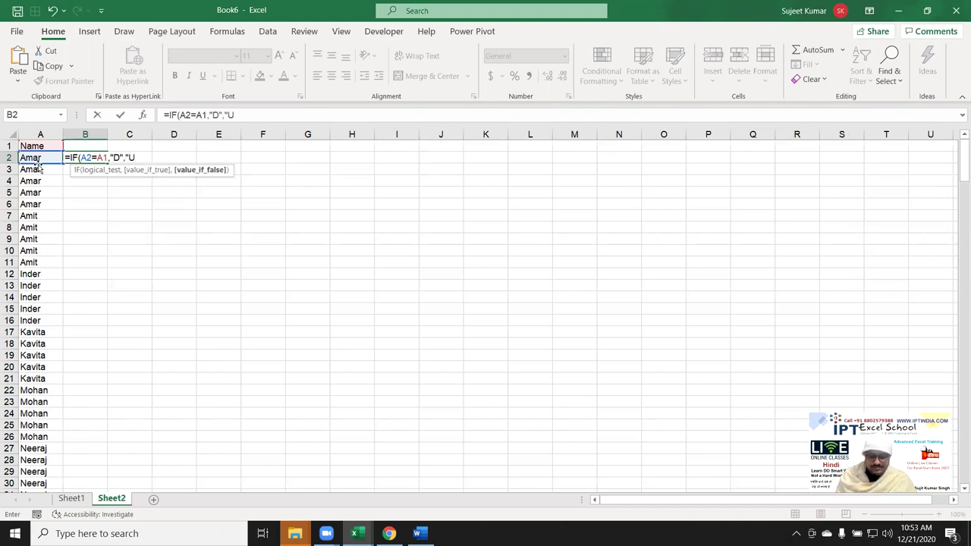
pyautogui.hotkey('ctrl', 'Return')
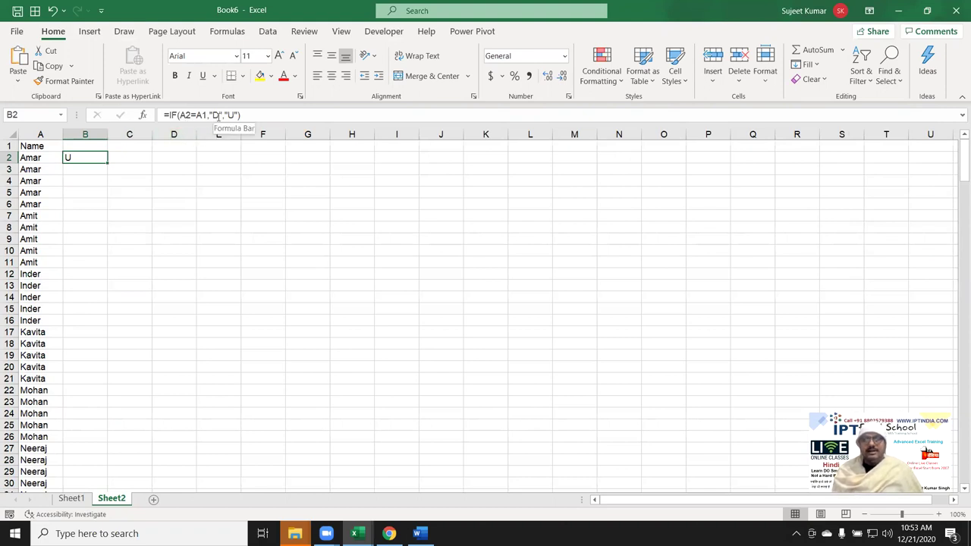
# Step: Fill the U/D formula down the whole name list and check the results
pyautogui.doubleClick(109, 162)
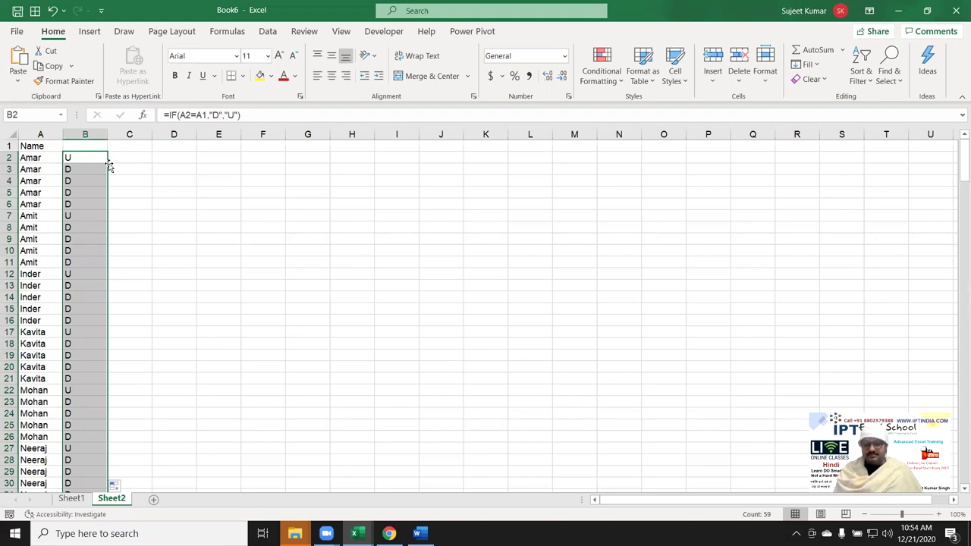
pyautogui.press('Down')
pyautogui.press('Up')
pyautogui.press('Up')
pyautogui.press('Down')
pyautogui.press('Down')
pyautogui.press('Down')
pyautogui.press('Down')
pyautogui.press('Down')
pyautogui.press('Down')
pyautogui.press('Down')
pyautogui.press('Down')
pyautogui.press('Down')
pyautogui.press('Down')
pyautogui.press('Down')
pyautogui.press('Up')
pyautogui.press('Up')
pyautogui.press('Up')
pyautogui.press('Up')
pyautogui.press('Up')
pyautogui.press('Up')
pyautogui.press('Up')
pyautogui.press('Up')
pyautogui.press('Up')
pyautogui.press('Up')
pyautogui.press('Up')
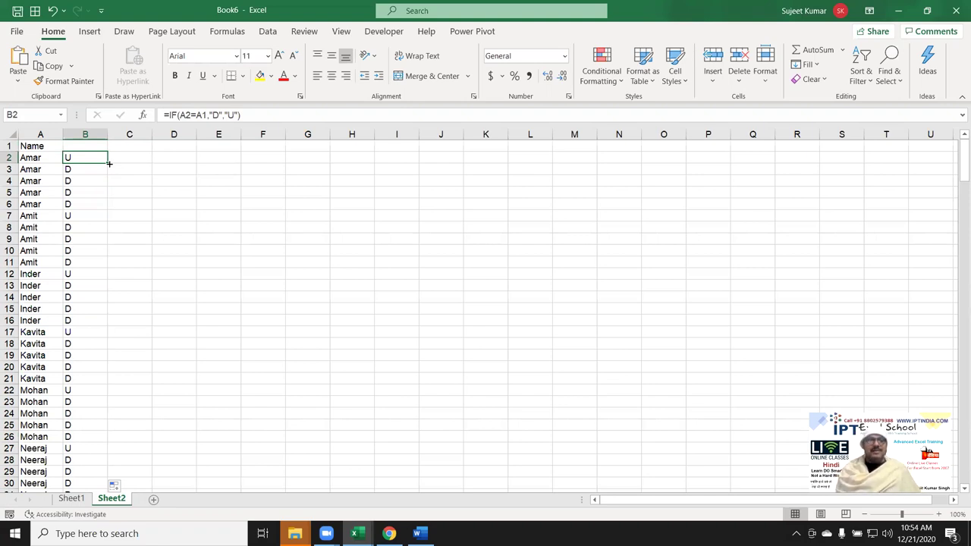
# Step: Type trial numbers 1 to 5 into C2:C6 in the Book6 workbook
pyautogui.press('Right')
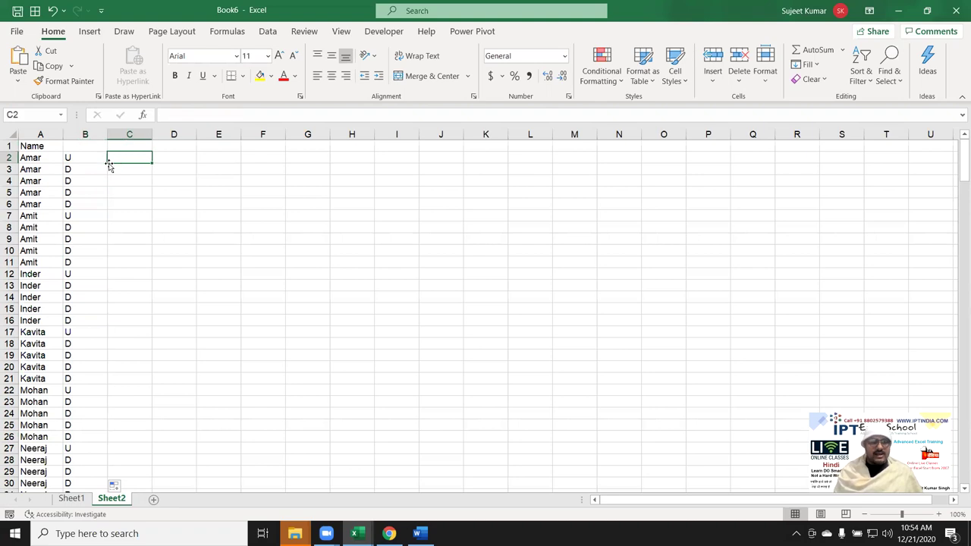
pyautogui.write('1')
pyautogui.press('Return')
pyautogui.write('2')
pyautogui.press('Return')
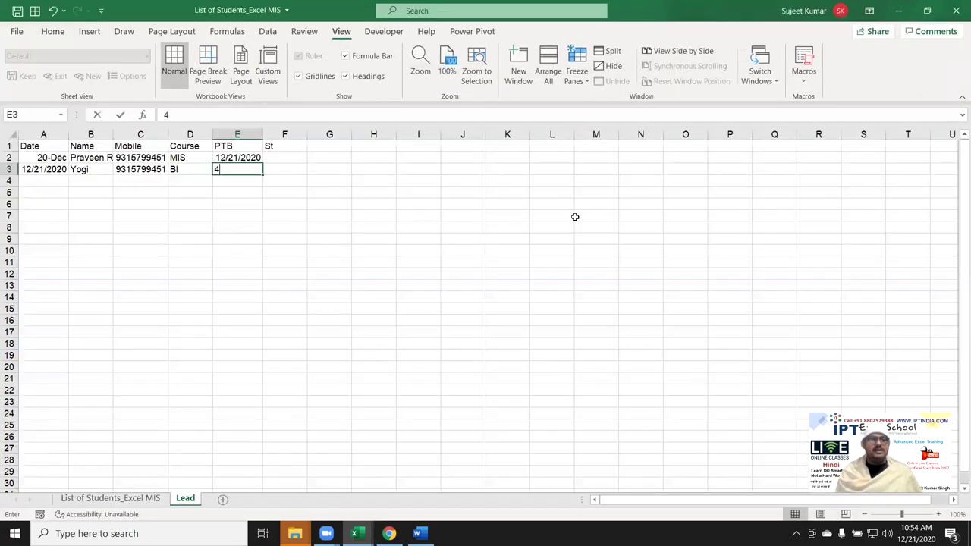
pyautogui.press('Escape')
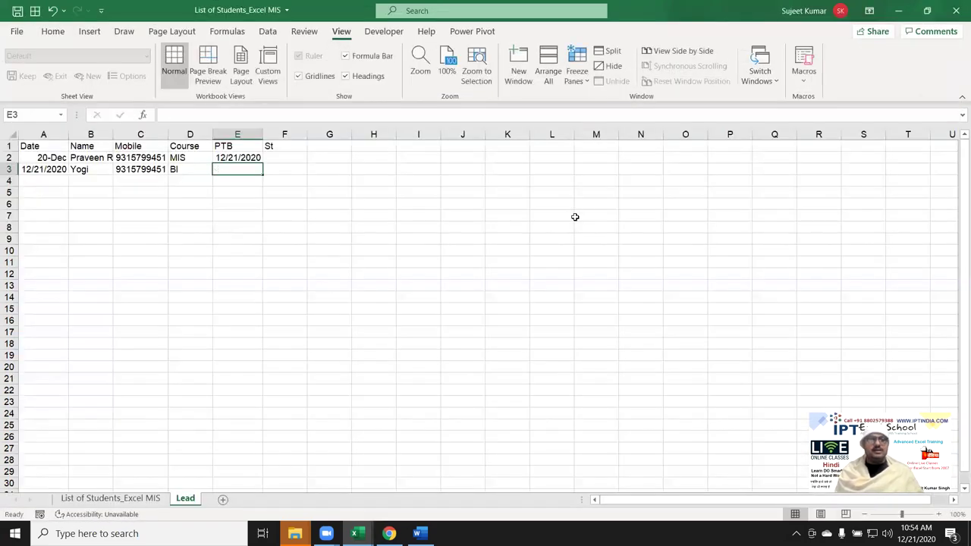
pyautogui.hotkey('alt', 'Tab')
pyautogui.write('3')
pyautogui.press('Return')
pyautogui.write('4')
pyautogui.press('Return')
pyautogui.write('5')
pyautogui.press('Return')
# Step: Clear the trial numbers from C2:C6
pyautogui.press('Up')
pyautogui.press('Up')
pyautogui.press('Up')
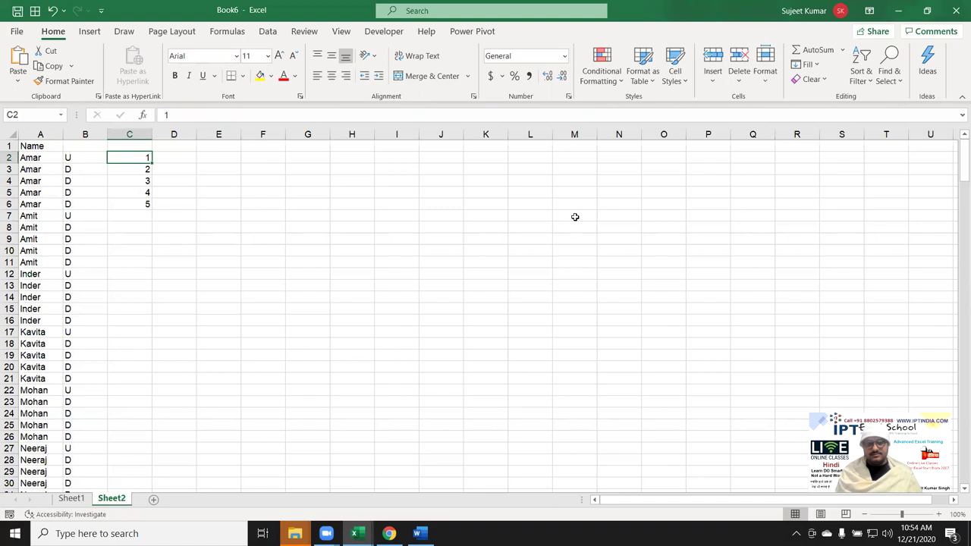
pyautogui.press('Down')
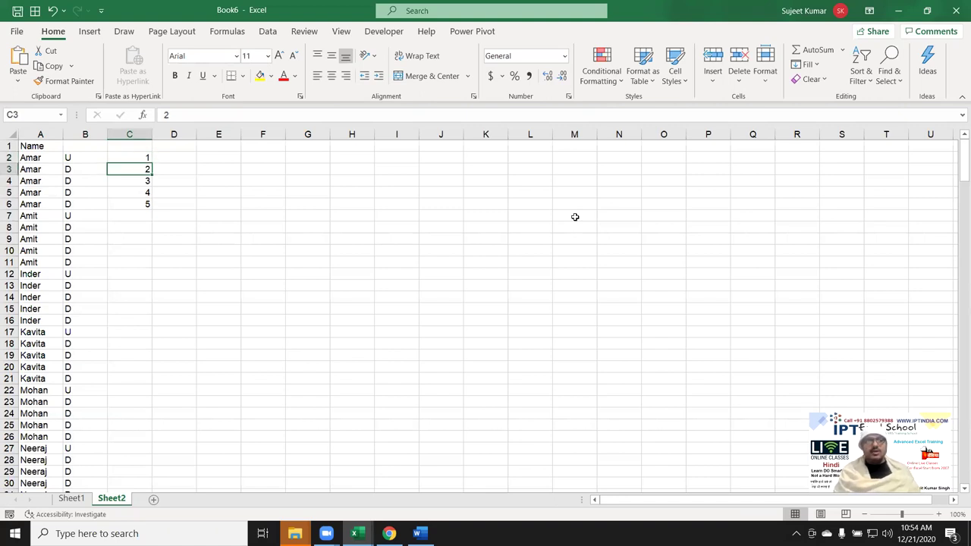
pyautogui.hotkey('ctrl', 'shift', 'Down')
pyautogui.press('Delete')
pyautogui.press('Up')
pyautogui.press('Delete')
# Step: Enter the running-count formula =IF(A2=A1,C1+1,1) in C2
pyautogui.write('=IF(')
pyautogui.press('Left')
pyautogui.press('Left')
pyautogui.write('=')
pyautogui.press('Up')
pyautogui.press('Left')
pyautogui.press('Left')
pyautogui.write(',')
pyautogui.press('Up')
pyautogui.write('+1')
pyautogui.write(',')
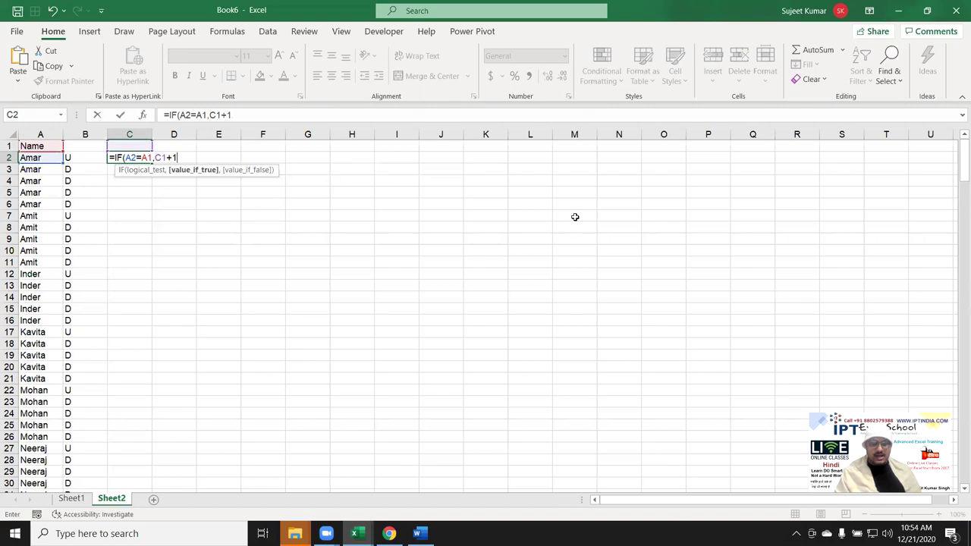
pyautogui.write('1')
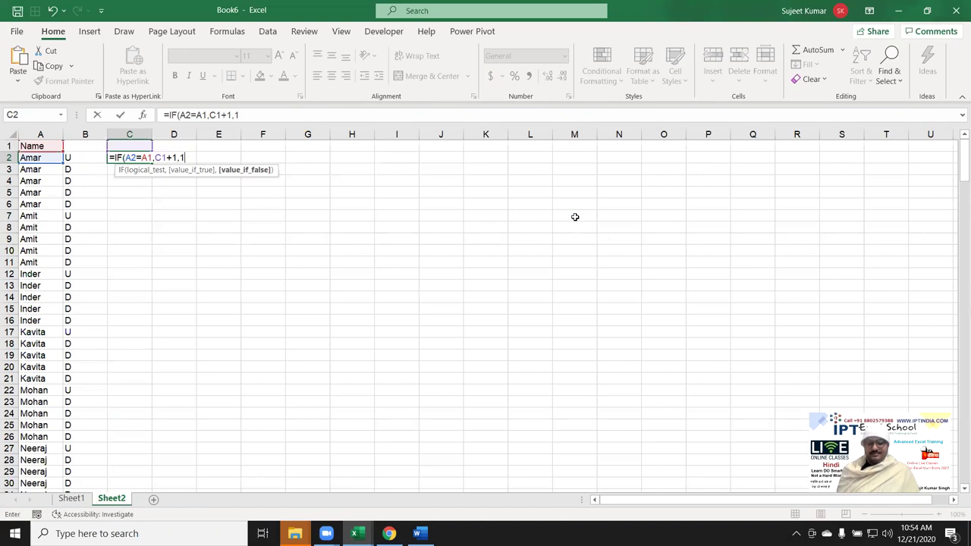
pyautogui.press('Return')
pyautogui.press('Up')
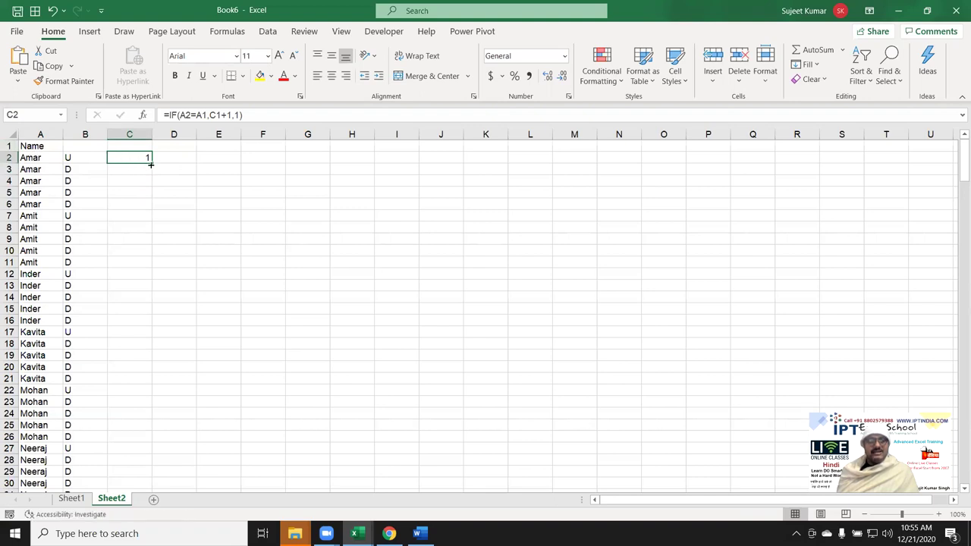
pyautogui.doubleClick(151, 163)
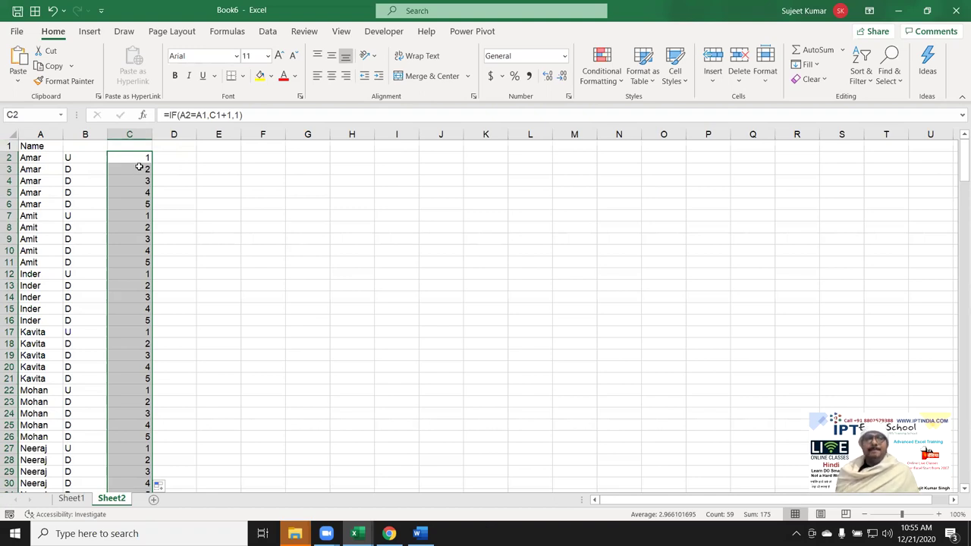
pyautogui.click(134, 159)
pyautogui.hotkey('ctrl', 'Down')
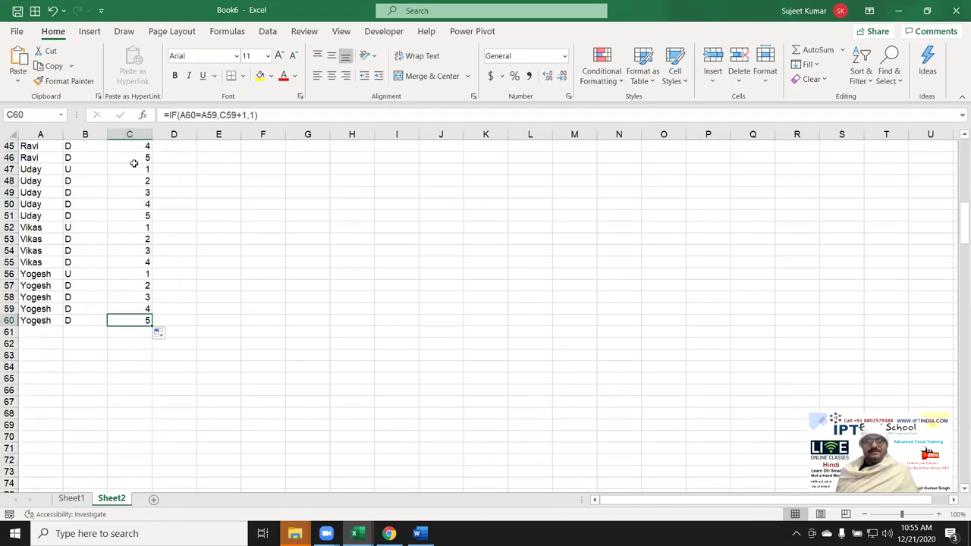
pyautogui.hotkey('ctrl', 'Up')
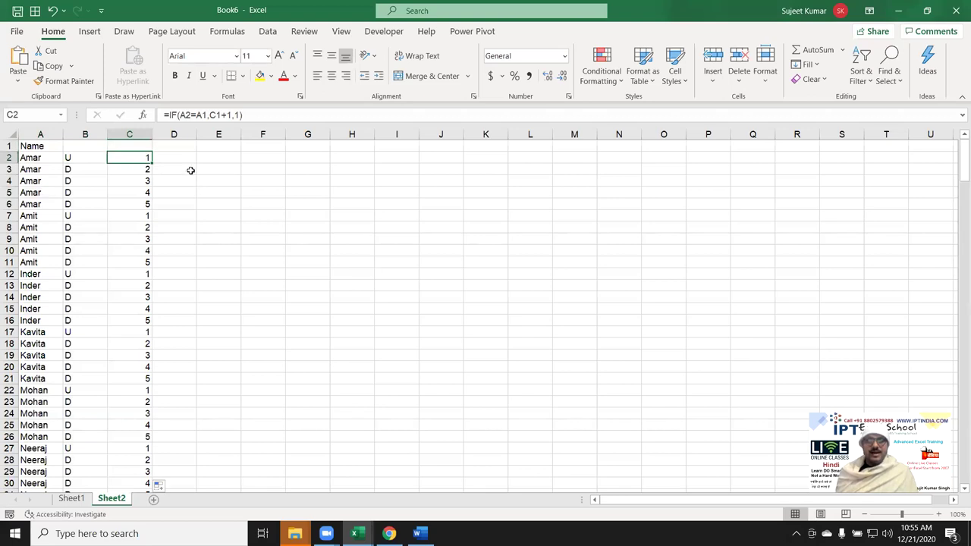
pyautogui.click(183, 168)
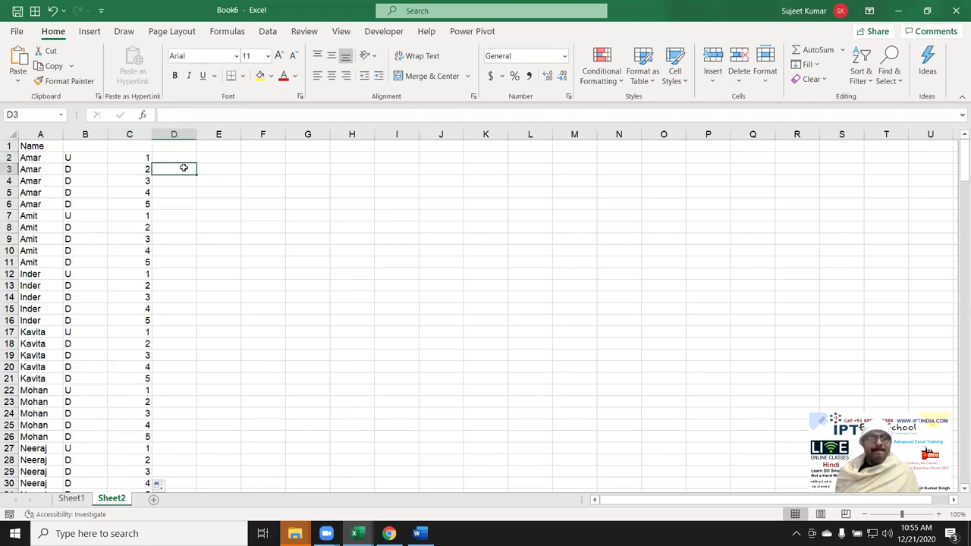
pyautogui.press('Up')
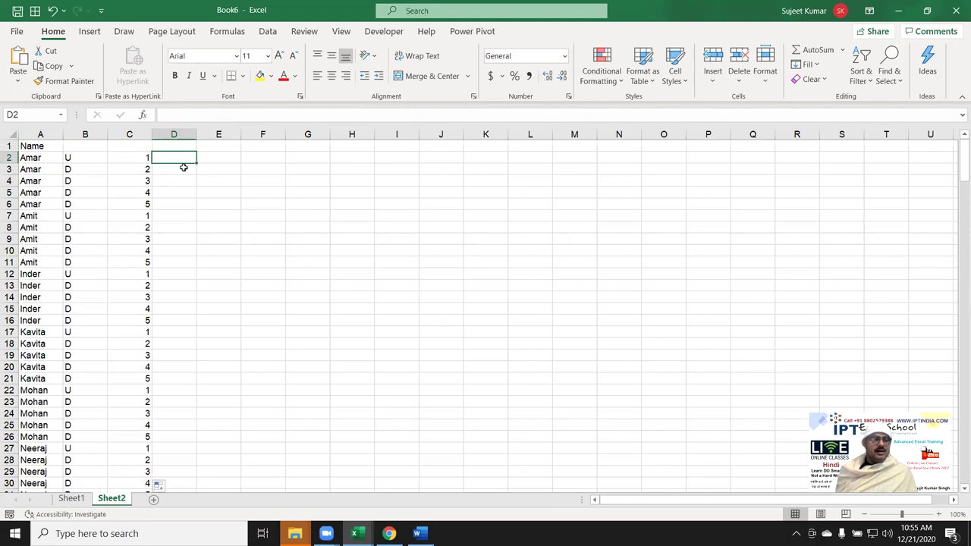
pyautogui.press('Left')
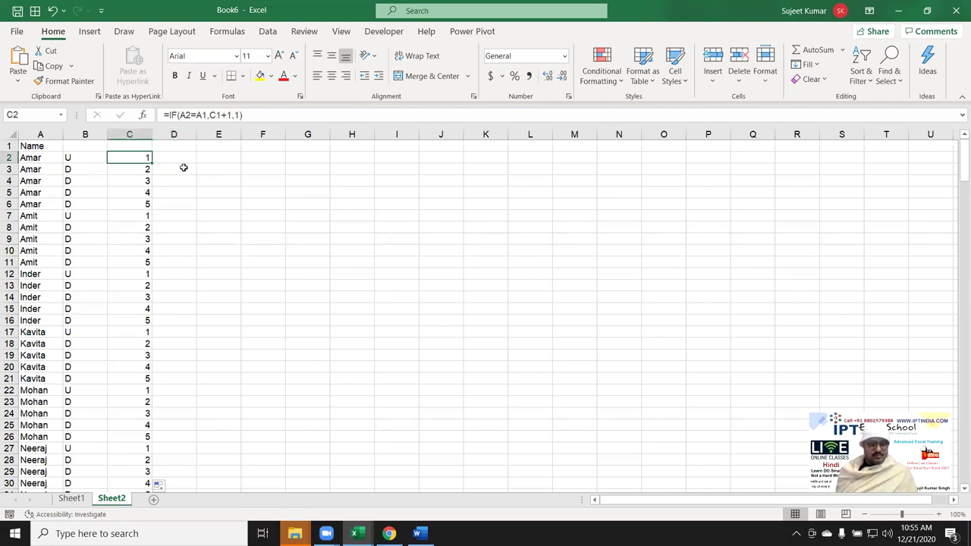
pyautogui.press('F2')
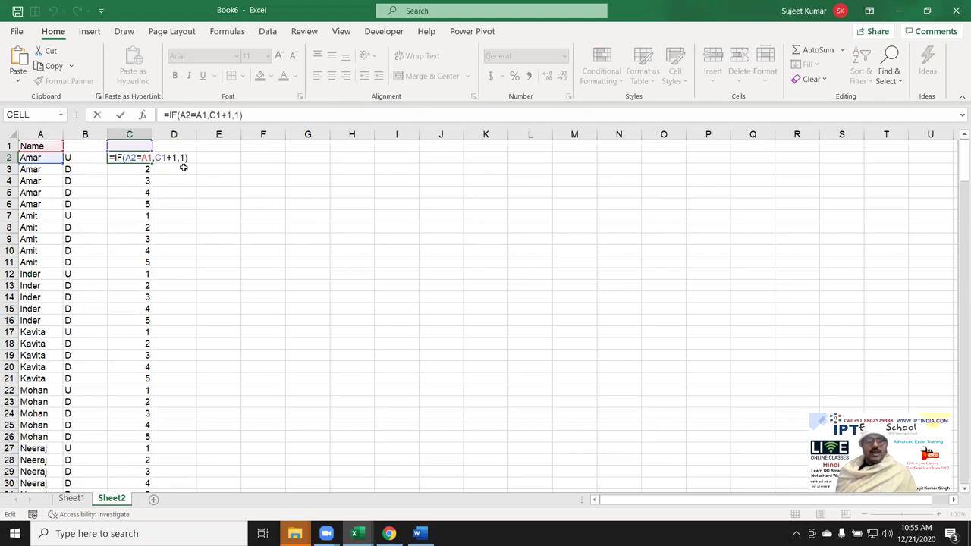
pyautogui.press('Escape')
pyautogui.press('Left')
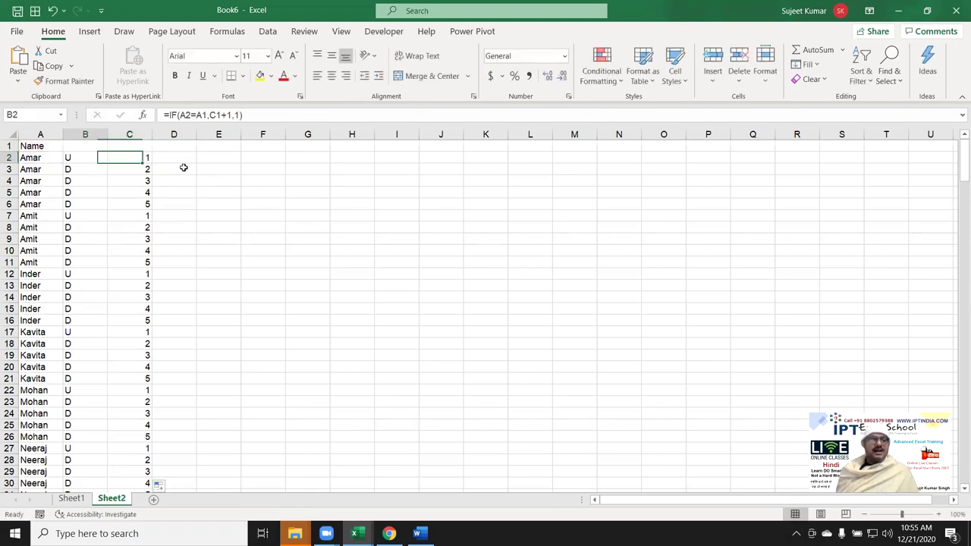
pyautogui.press('Left')
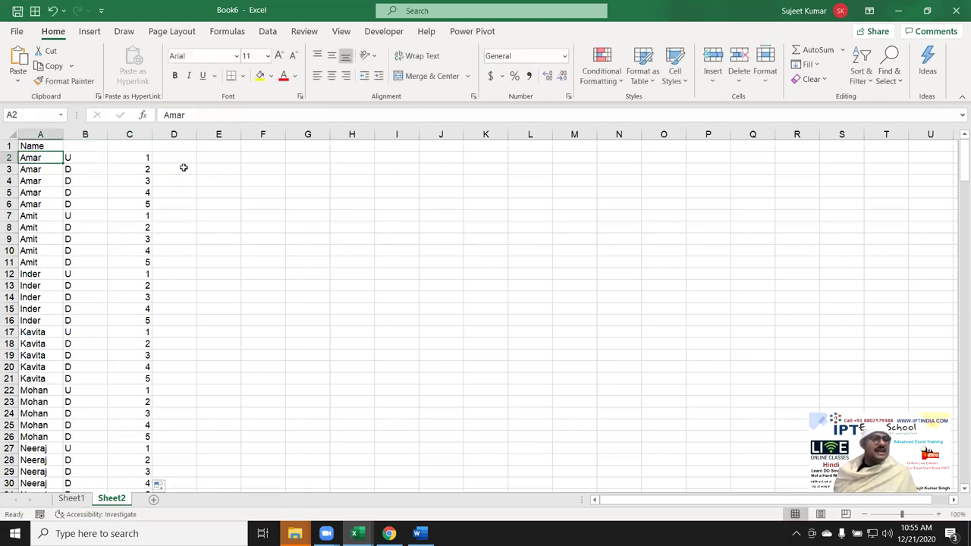
pyautogui.press('Right')
pyautogui.press('Right')
pyautogui.press('Down')
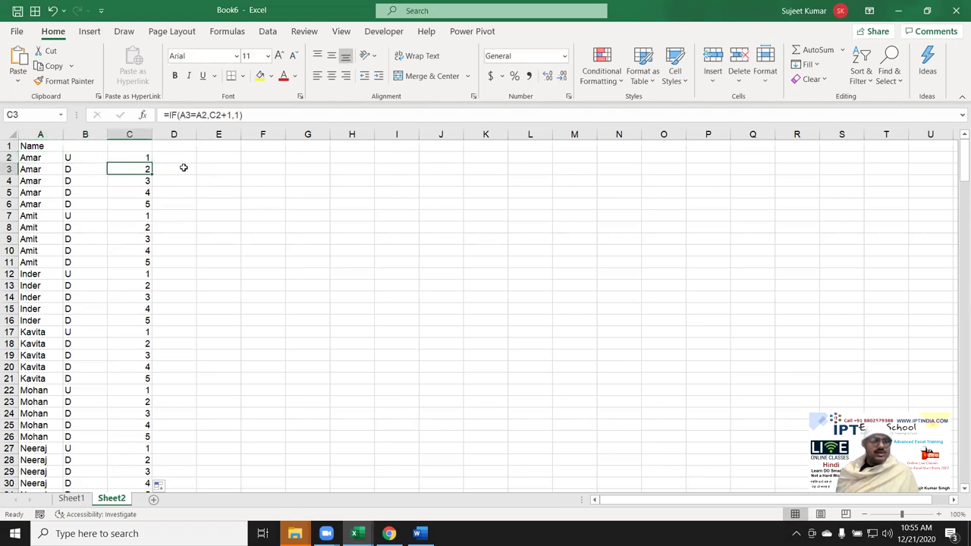
pyautogui.press('Down')
pyautogui.press('Down')
pyautogui.press('Down')
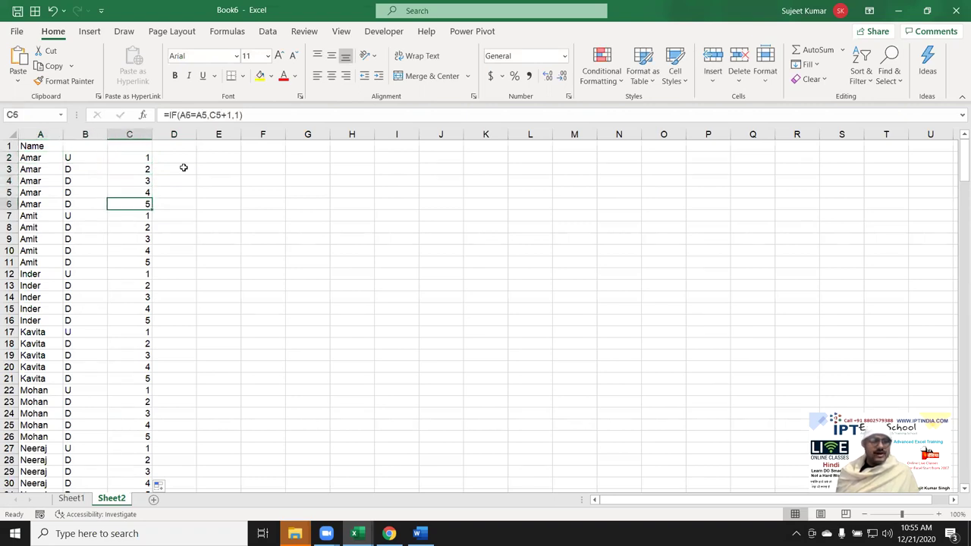
pyautogui.press('Down')
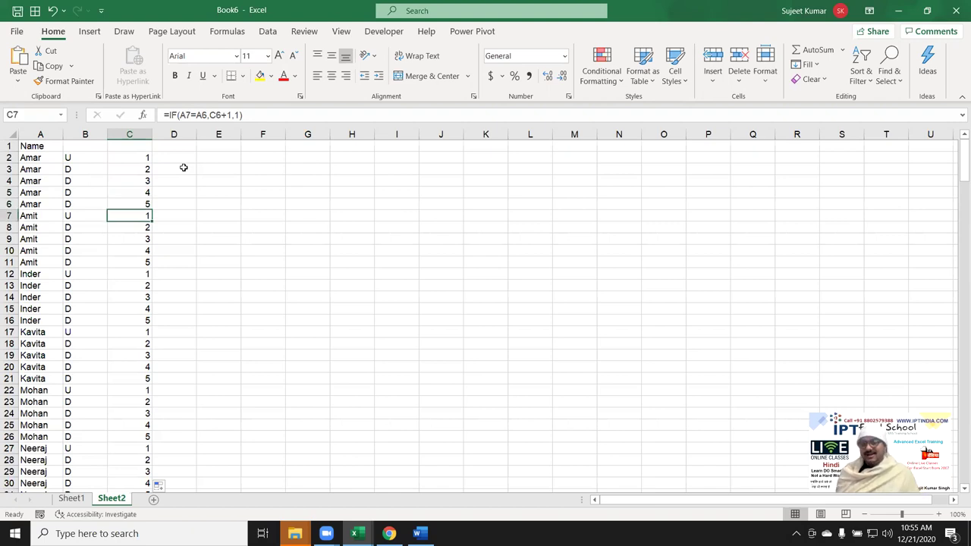
pyautogui.press('Left')
pyautogui.press('Left')
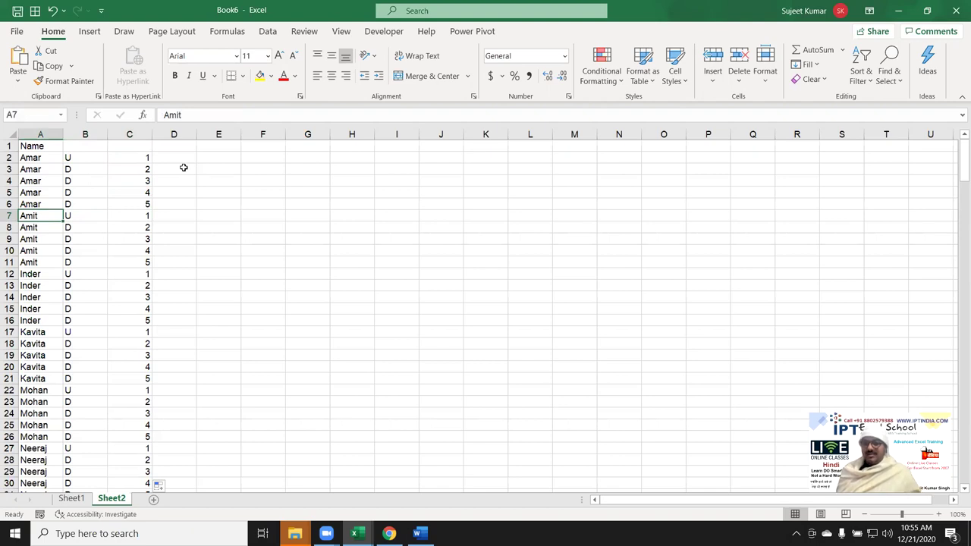
pyautogui.press('Up')
pyautogui.press('Up')
pyautogui.press('Up')
pyautogui.press('Up')
pyautogui.press('Up')
pyautogui.press('Right')
pyautogui.press('Right')
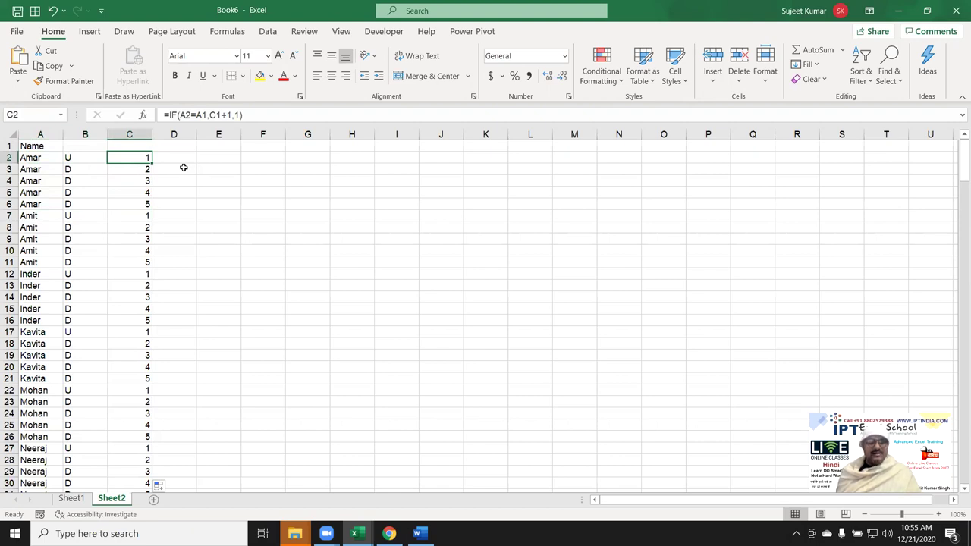
pyautogui.press('F2')
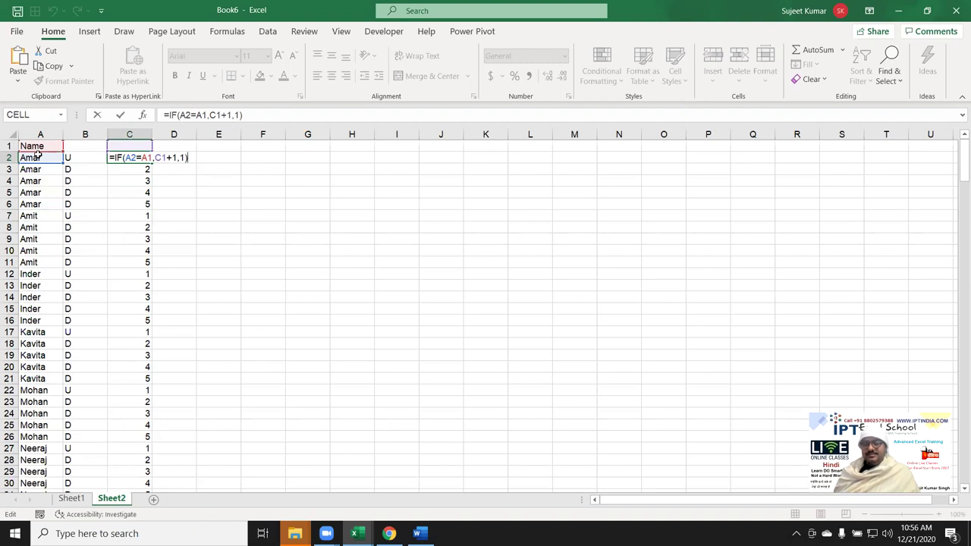
pyautogui.press('Return')
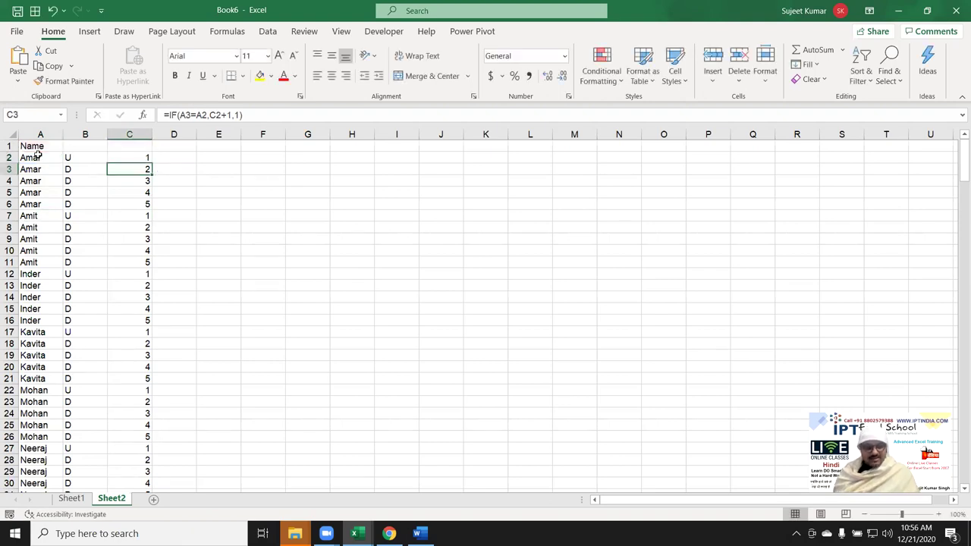
pyautogui.press('F2')
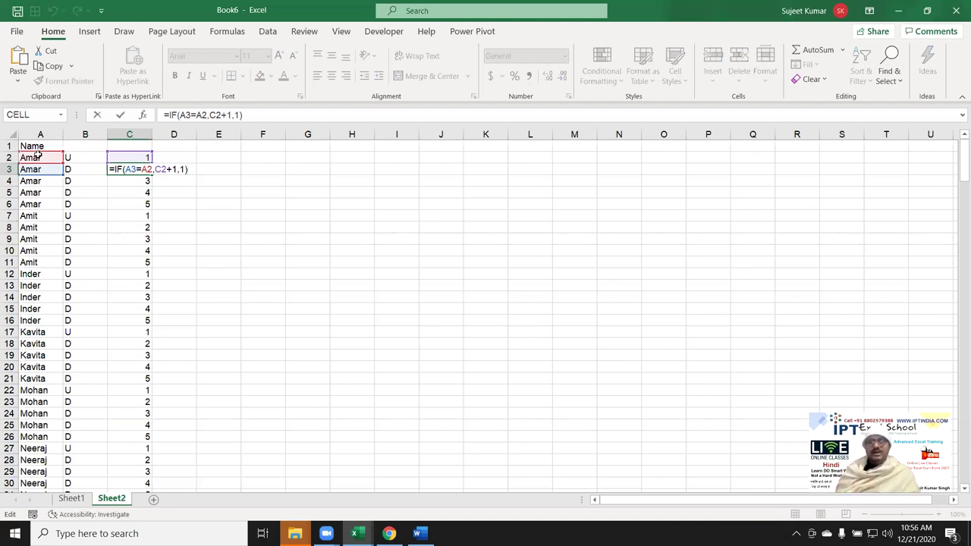
pyautogui.press('Return')
pyautogui.press('Up')
pyautogui.press('Up')
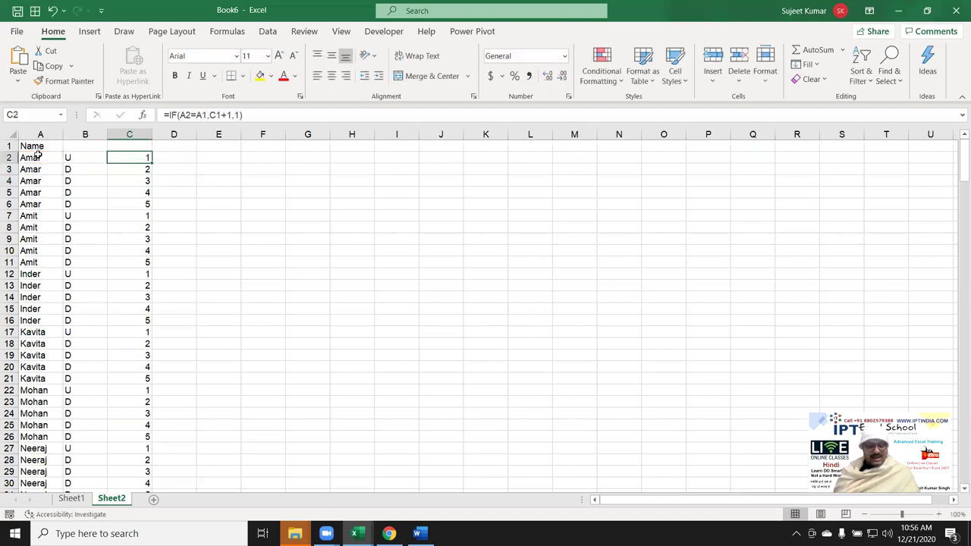
pyautogui.press('F2')
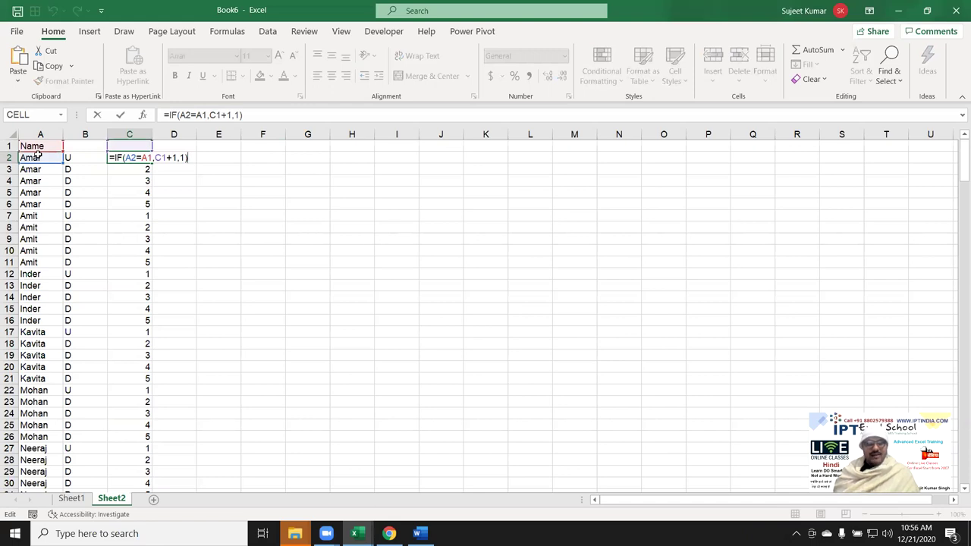
pyautogui.press('Return')
pyautogui.press('Down')
pyautogui.press('Down')
pyautogui.press('Down')
pyautogui.press('Down')
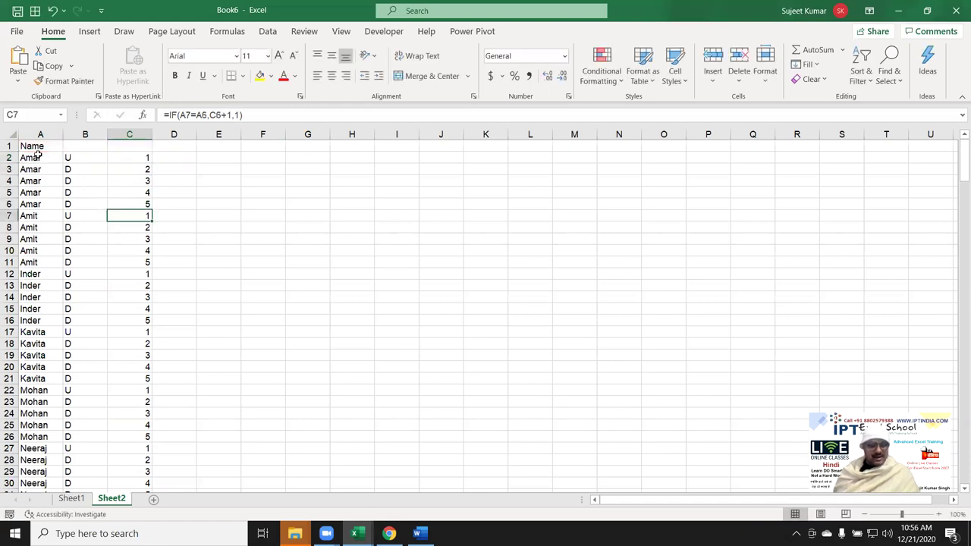
pyautogui.press('F2')
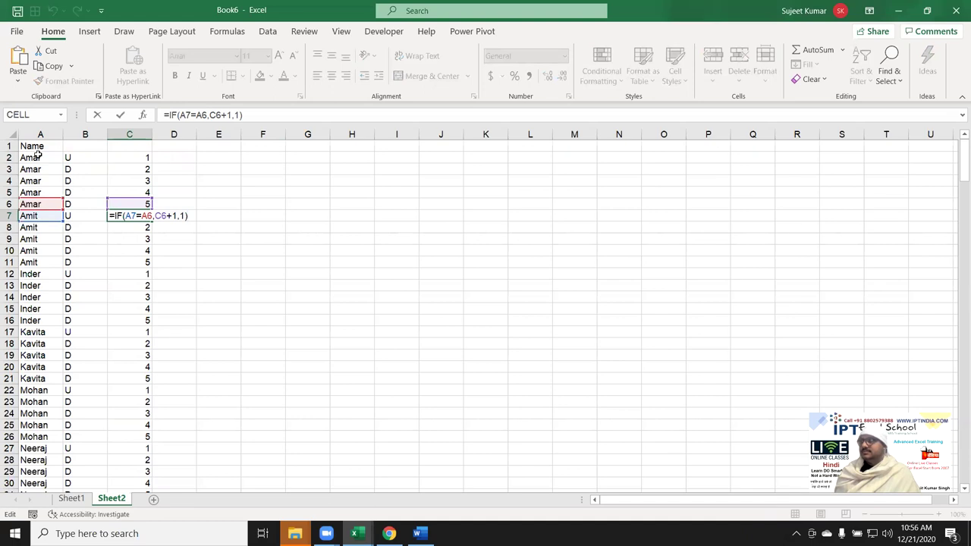
# Step: Fill D2:D6 with trial value 1 using Ctrl+D
pyautogui.press('Return')
pyautogui.press('Up')
pyautogui.hotkey('ctrl', 'Up')
pyautogui.press('Right')
pyautogui.write('1')
pyautogui.press('Return')
pyautogui.press('Up')
pyautogui.hotkey('shift', 'Down')
pyautogui.hotkey('shift', 'Down')
pyautogui.hotkey('shift', 'Down')
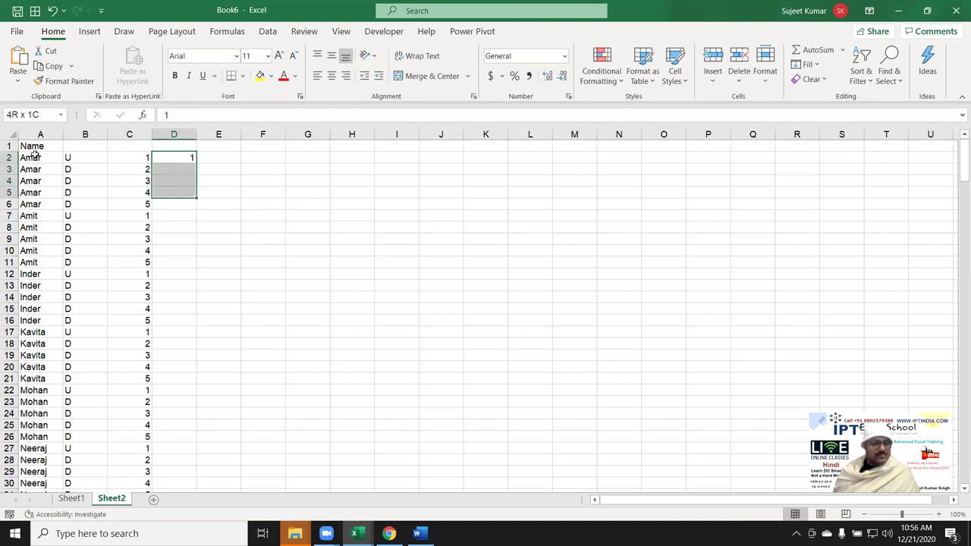
pyautogui.hotkey('shift', 'Down')
pyautogui.hotkey('ctrl', 'd')
# Step: Fill D7:D10 with trial value 2 using Ctrl+D
pyautogui.press('Down')
pyautogui.press('Down')
pyautogui.press('Down')
pyautogui.press('Down')
pyautogui.press('Down')
pyautogui.write('2')
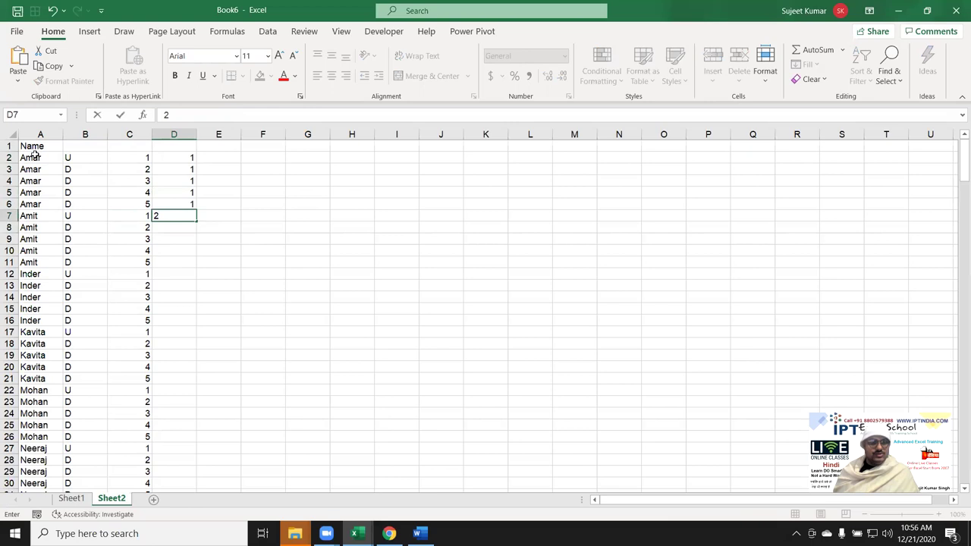
pyautogui.press('Return')
pyautogui.press('Up')
pyautogui.hotkey('shift', 'Down')
pyautogui.hotkey('shift', 'Down')
pyautogui.hotkey('shift', 'Down')
pyautogui.hotkey('ctrl', 'd')
# Step: Delete the trial 1s and 2s from column D
pyautogui.hotkey('ctrl', 'Up')
pyautogui.hotkey('ctrl', 'shift', 'Down')
pyautogui.press('Delete')
pyautogui.hotkey('ctrl', 'Up')
pyautogui.press('Down')
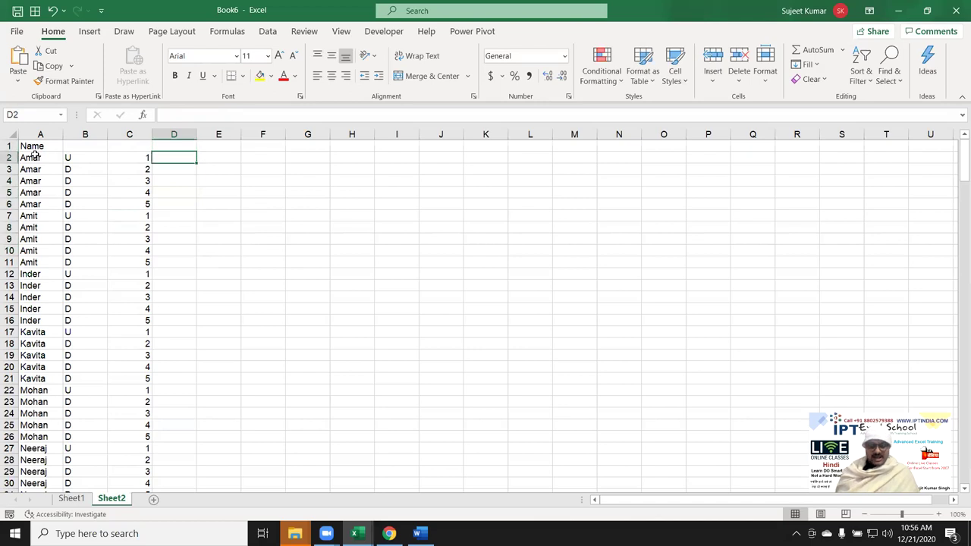
# Step: Start the D2 formula as =IF(A2=A1,D1 using arrow-key references
pyautogui.write('=IF(')
pyautogui.press('Left')
pyautogui.press('Left')
pyautogui.press('Left')
pyautogui.write('=')
pyautogui.press('Up')
pyautogui.press('Left')
pyautogui.press('Left')
pyautogui.press('Left')
pyautogui.write(',')
pyautogui.press('Up')
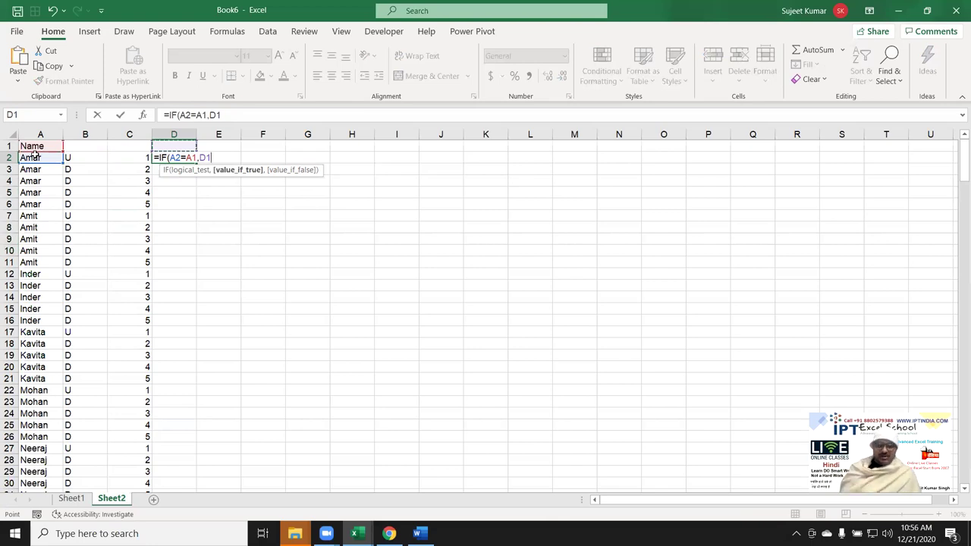
# Step: Complete D2 as =IF(A2=A1,D1,D1+1) and review it
pyautogui.write(',')
pyautogui.press('Up')
pyautogui.write('+4')
pyautogui.press('BackSpace')
pyautogui.write('1')
pyautogui.press('Return')
pyautogui.press('Up')
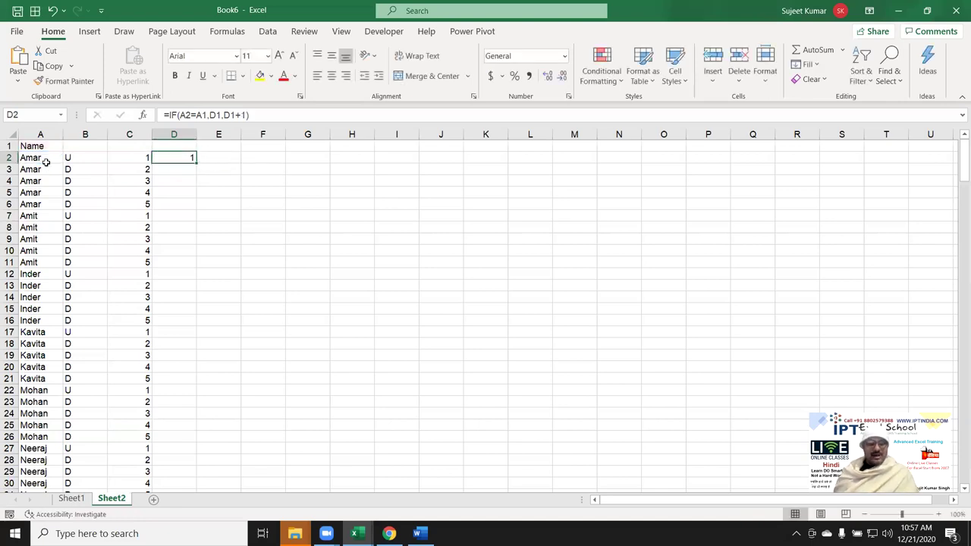
pyautogui.press('F2')
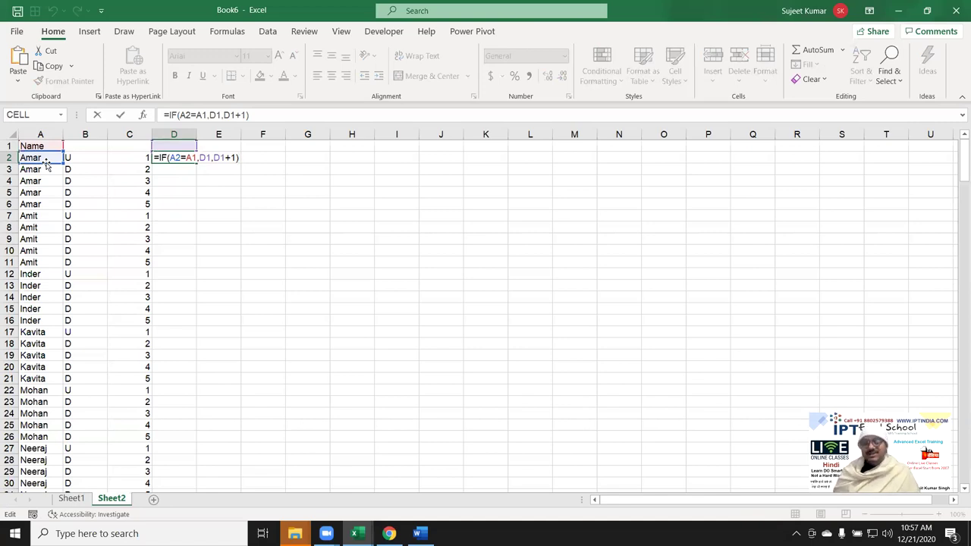
pyautogui.press('Return')
pyautogui.press('Up')
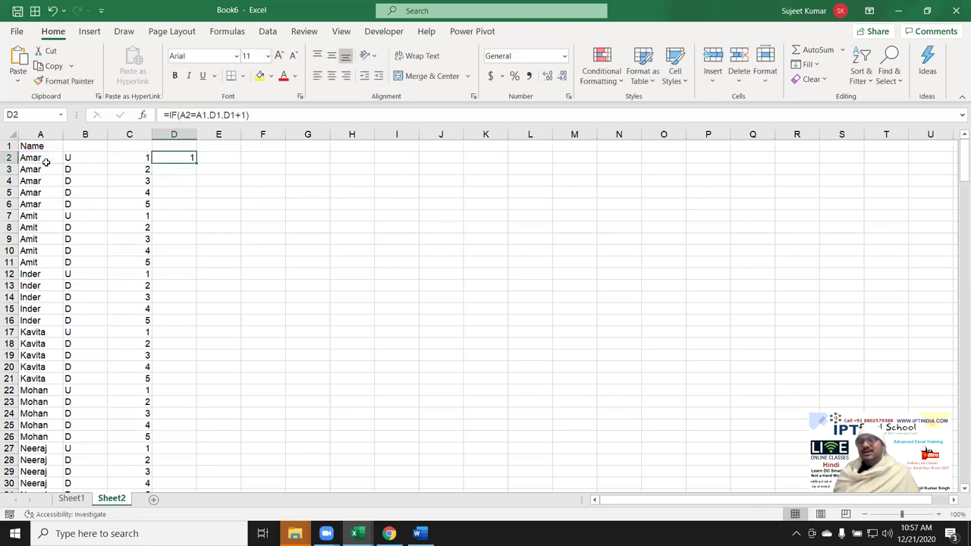
# Step: Fill the group-number formula down column D and inspect the D7 formula
pyautogui.doubleClick(196, 164)
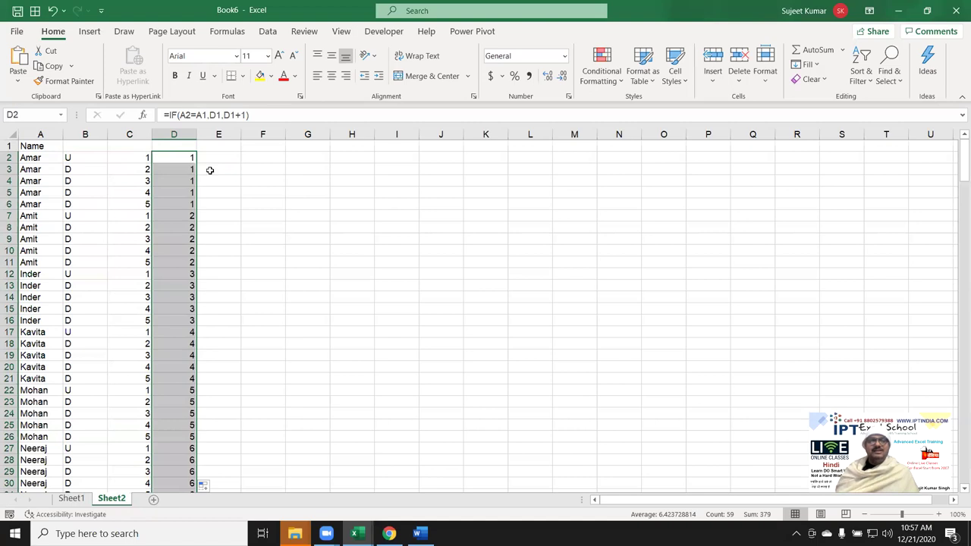
pyautogui.click(167, 216)
pyautogui.doubleClick(167, 216)
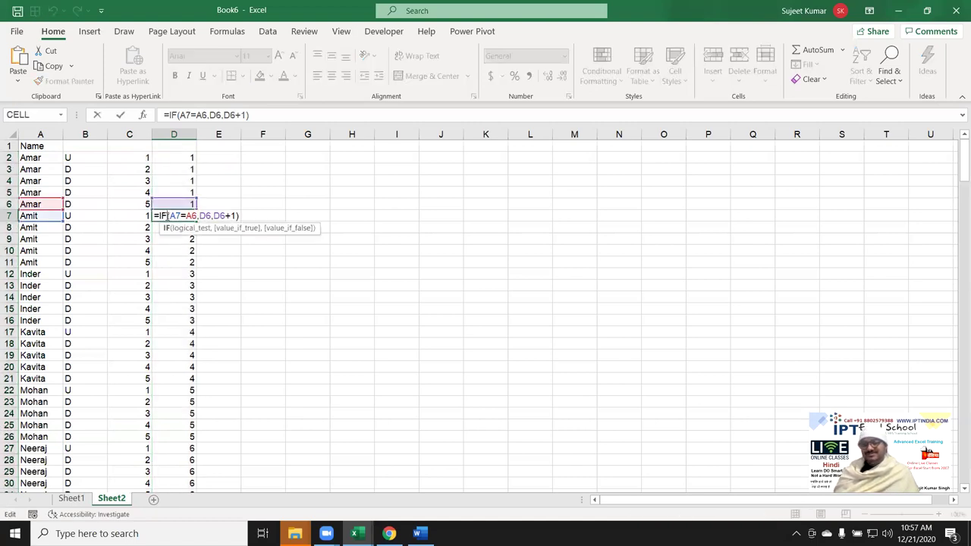
pyautogui.press('Return')
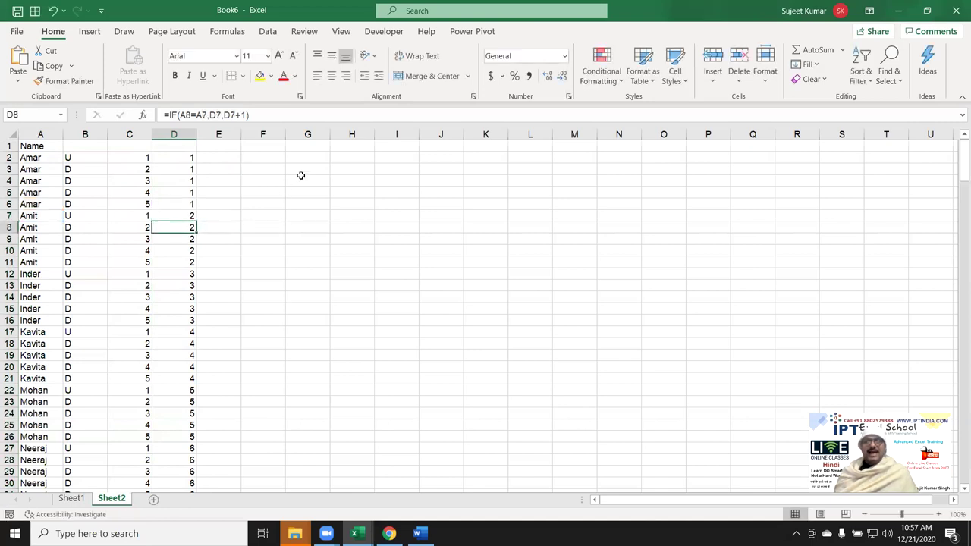
pyautogui.click(398, 147)
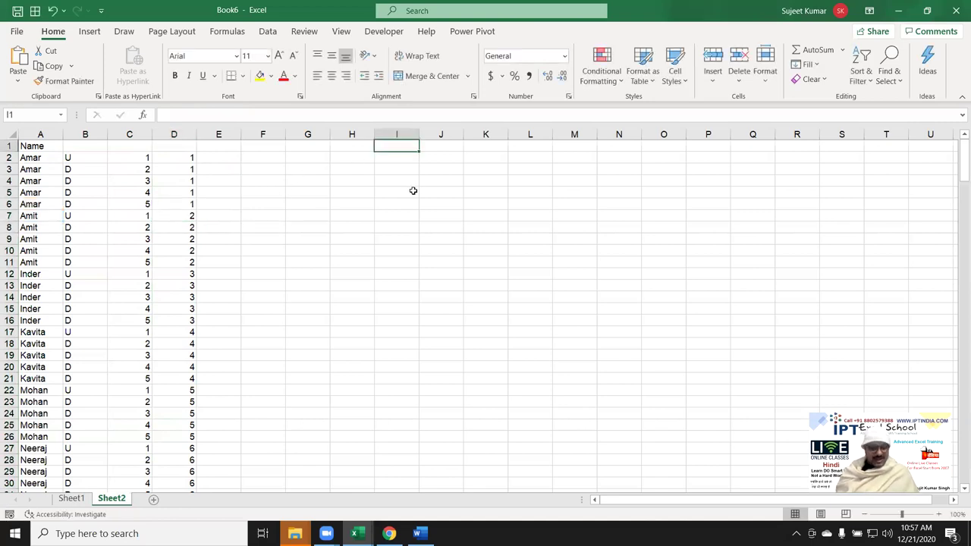
# Step: Enter headers Sr and Name in I1:J1, with 1 and a name in row 2
pyautogui.write('Sr')
pyautogui.press('Tab')
pyautogui.write('Name')
pyautogui.press('Tab')
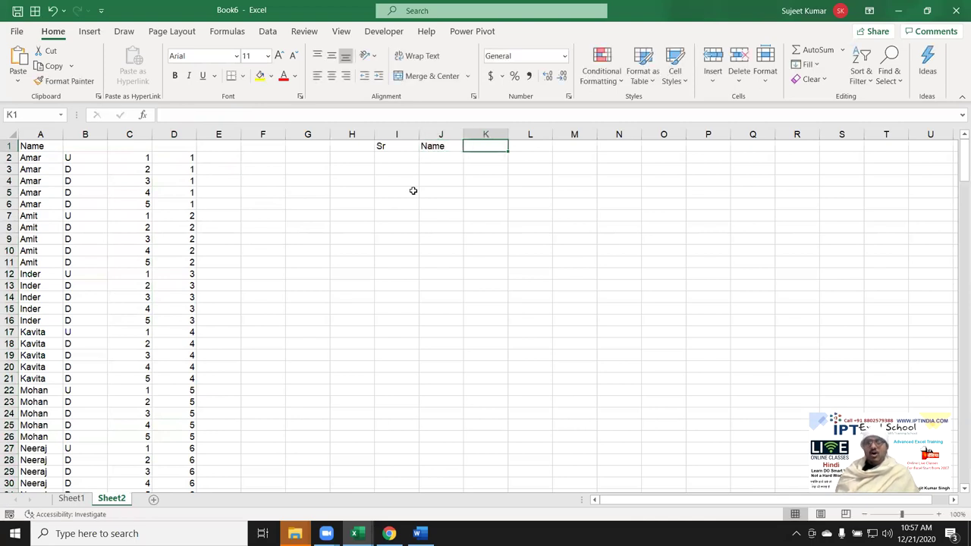
pyautogui.press('Return')
pyautogui.write('1')
pyautogui.press('Tab')
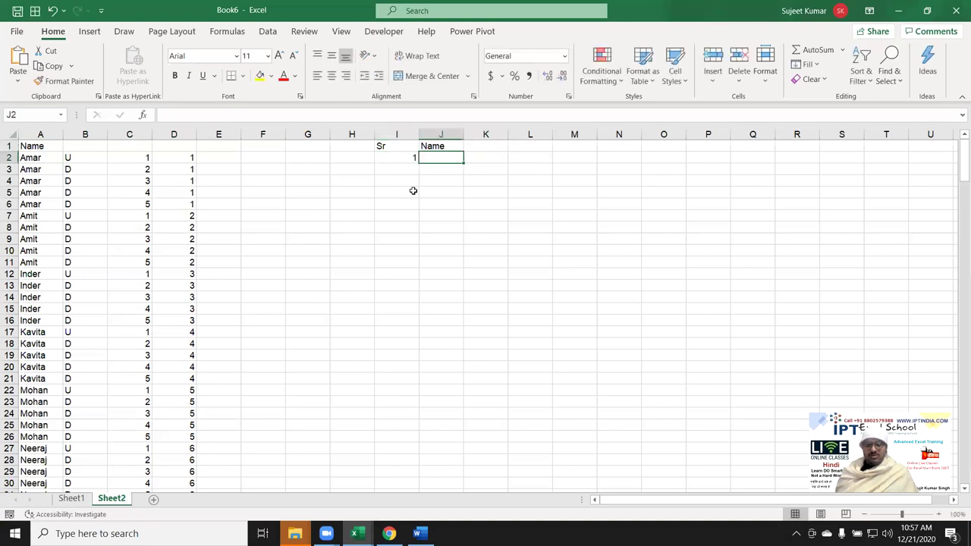
pyautogui.write('Puja')
pyautogui.press('Return')
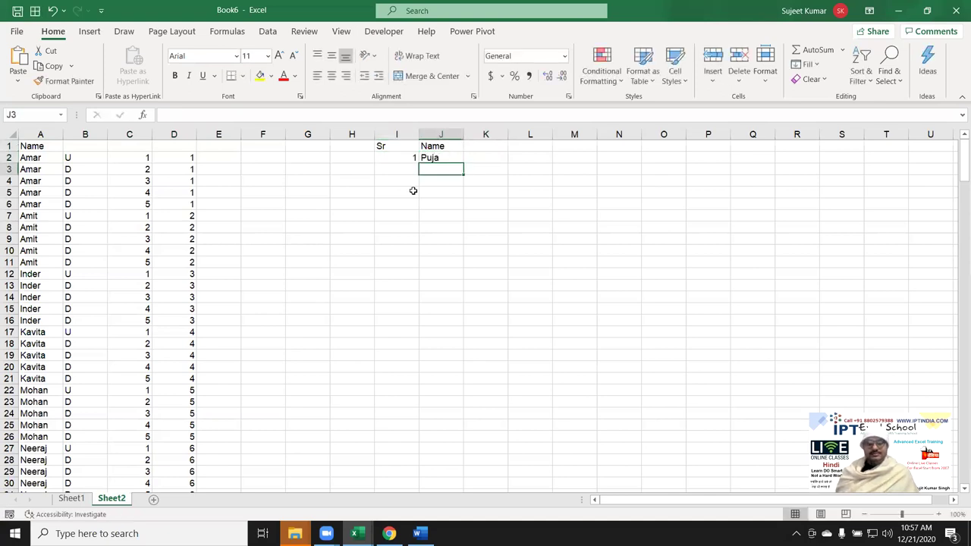
# Step: Add a second entry numbered 2, clear it from I3:J3, and begin an IF formula in I3
pyautogui.press('Left')
pyautogui.write('2')
pyautogui.press('Tab')
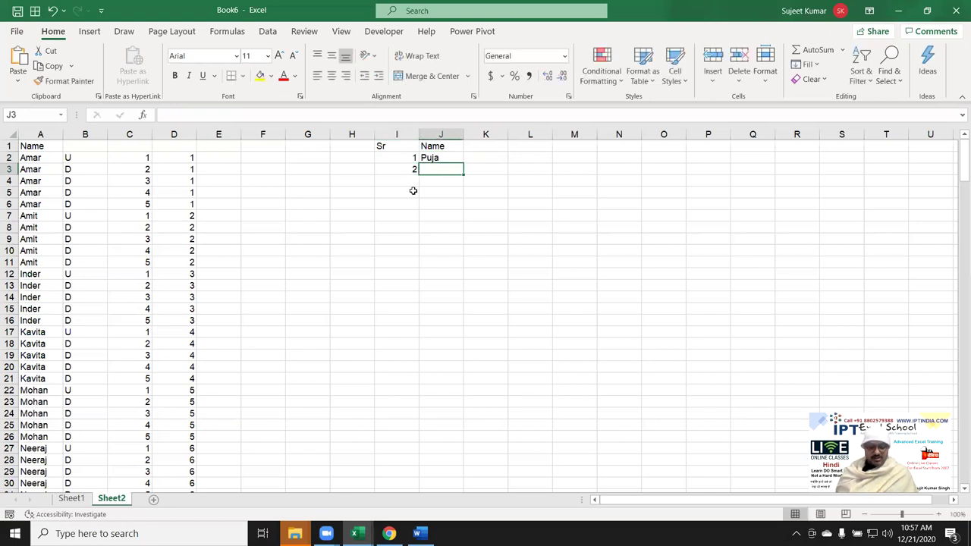
pyautogui.write('Neera')
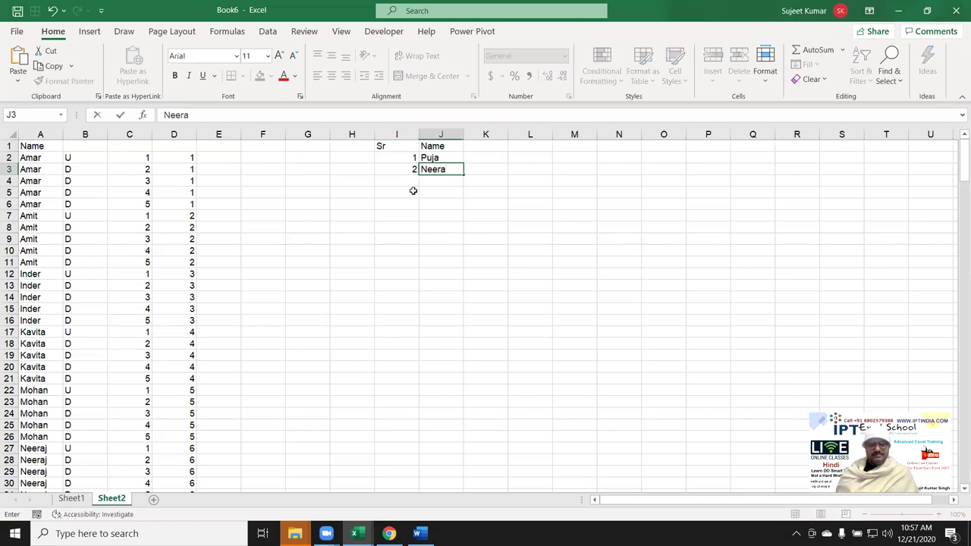
pyautogui.write('j')
pyautogui.press('Return')
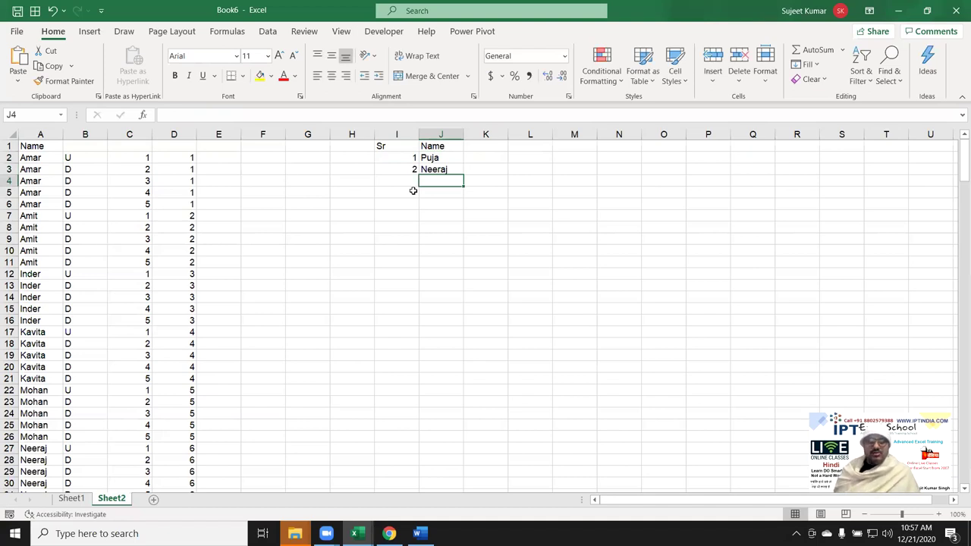
pyautogui.press('Left')
pyautogui.press('Up')
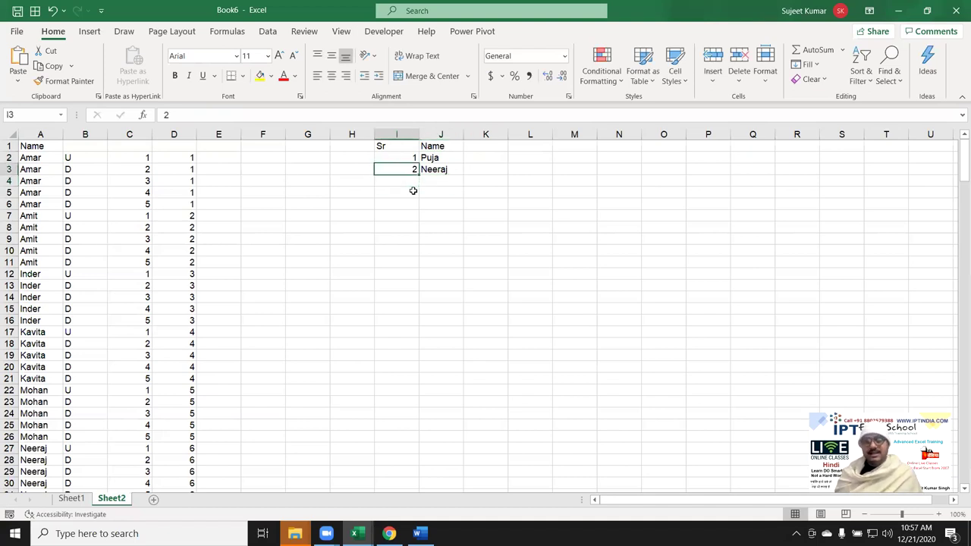
pyautogui.hotkey('shift', 'Right')
pyautogui.press('Delete')
pyautogui.press('Left')
pyautogui.press('Right')
pyautogui.write('=IF(')
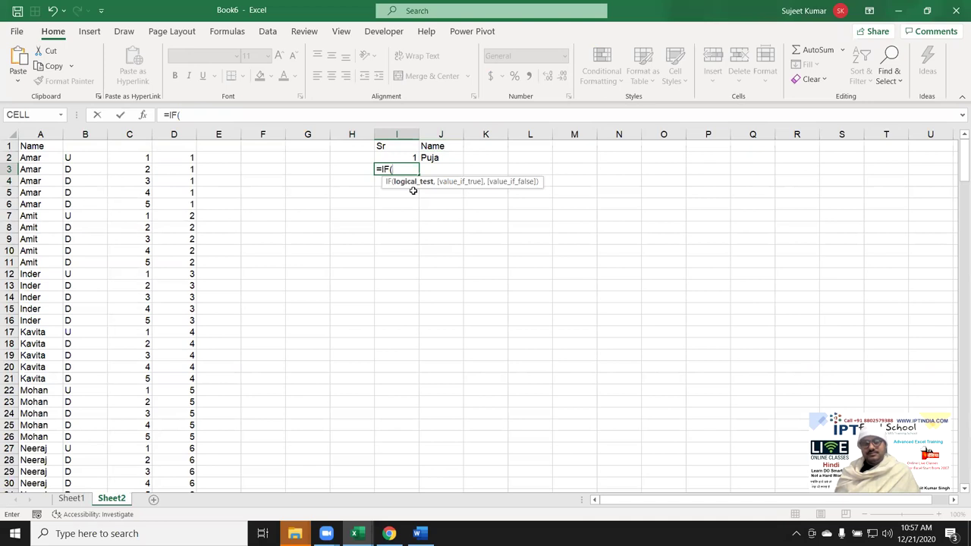
# Step: Complete I3 as =IF(J3>0,"",I2+1)
pyautogui.press('Right')
pyautogui.write('>')
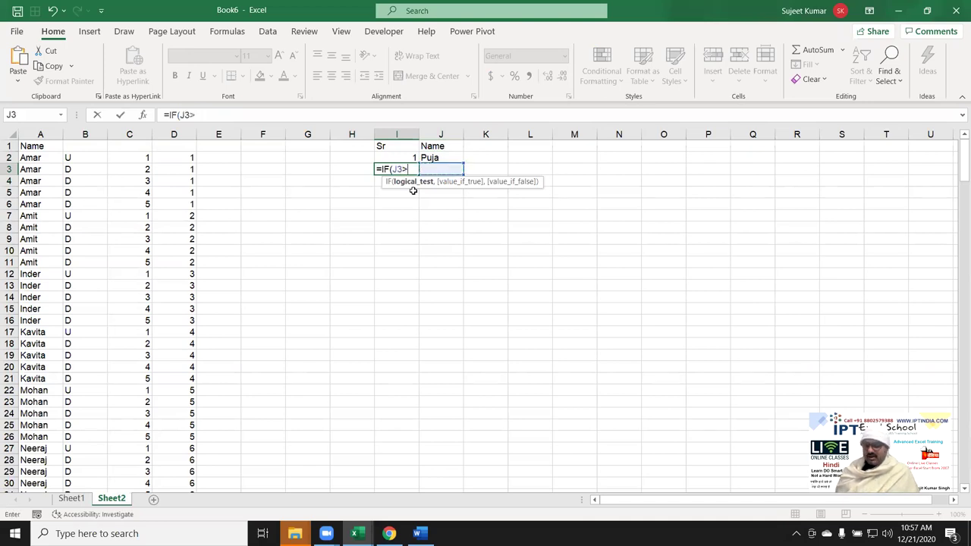
pyautogui.write('0')
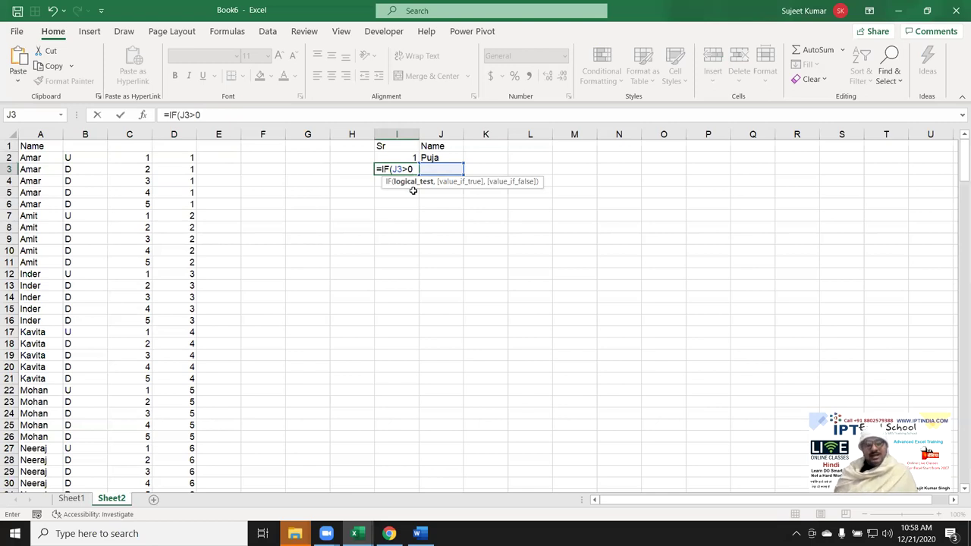
pyautogui.write(',""')
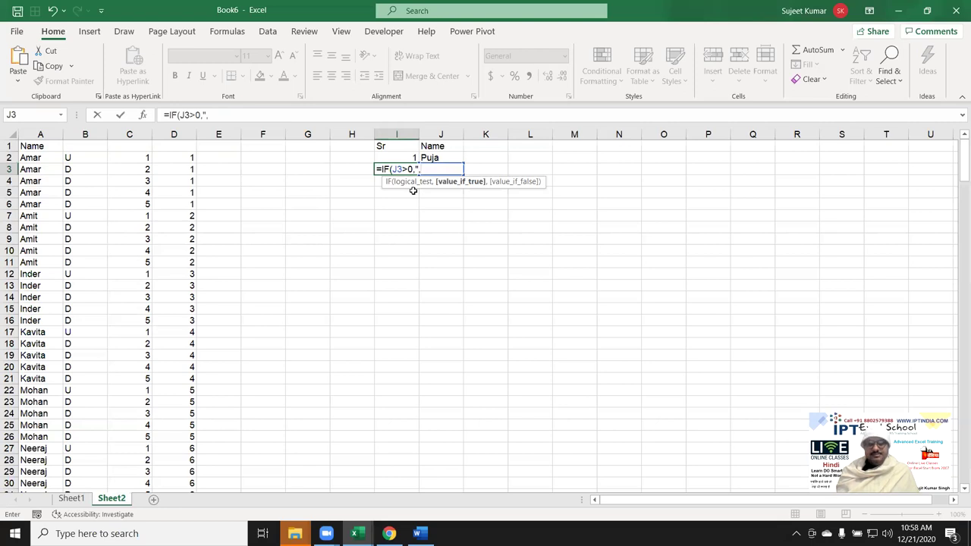
pyautogui.write(',')
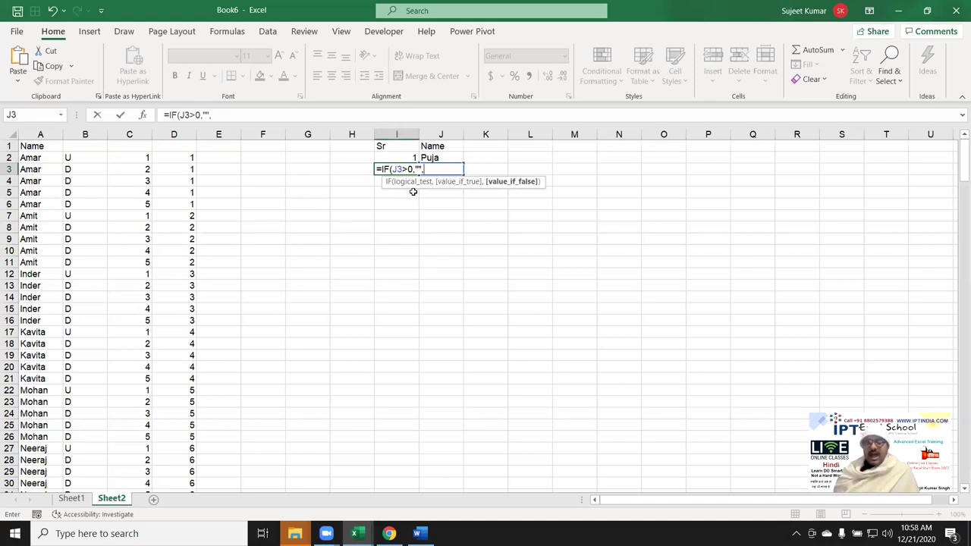
pyautogui.press('Up')
pyautogui.write('+')
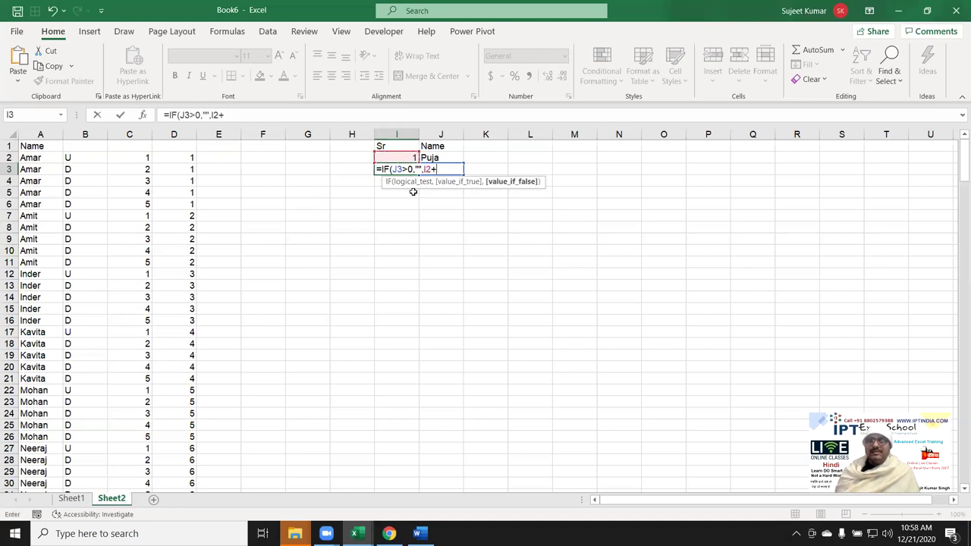
pyautogui.write('1')
pyautogui.press('Return')
pyautogui.press('Up')
# Step: Change the I3 condition from > to =, giving =IF(J3=0,"",I2+1)
pyautogui.press('Right')
pyautogui.press('Left')
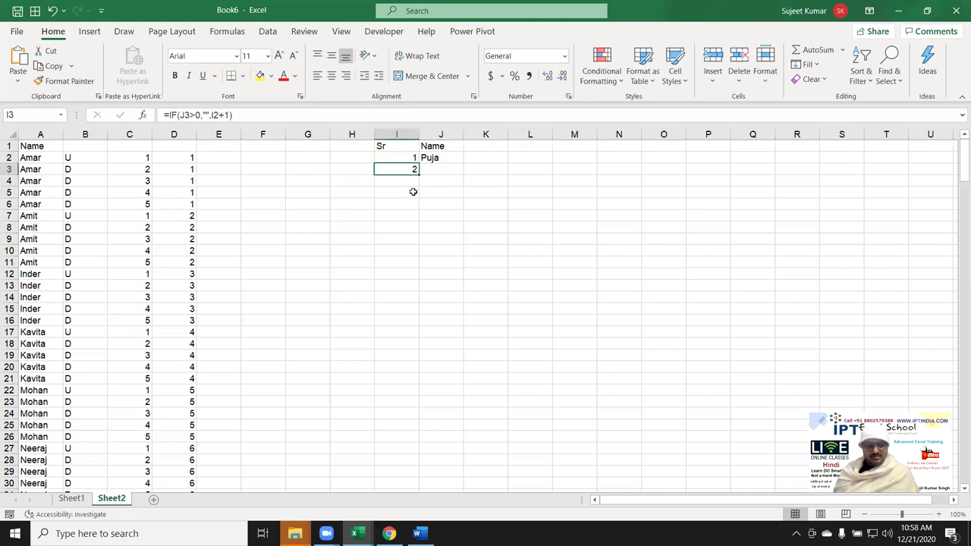
pyautogui.press('F2')
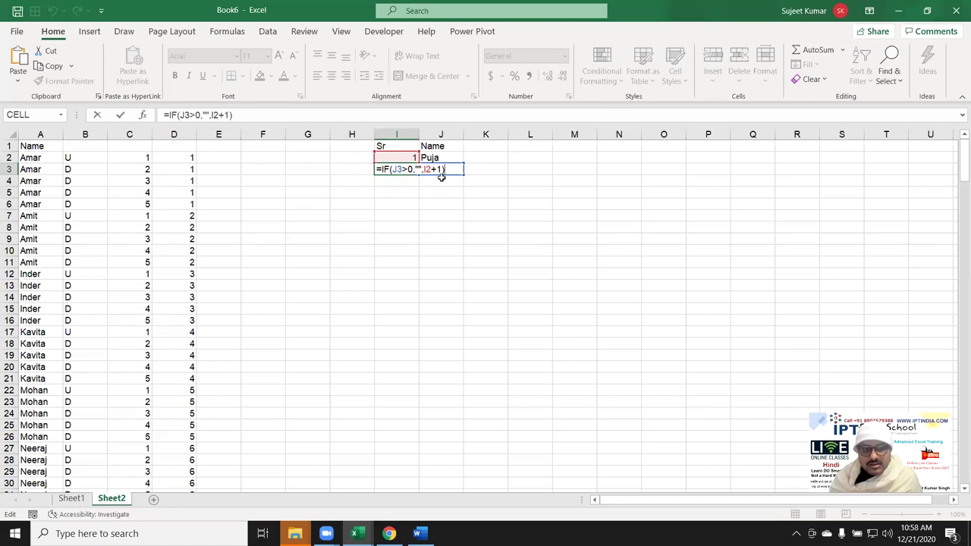
pyautogui.press('Return')
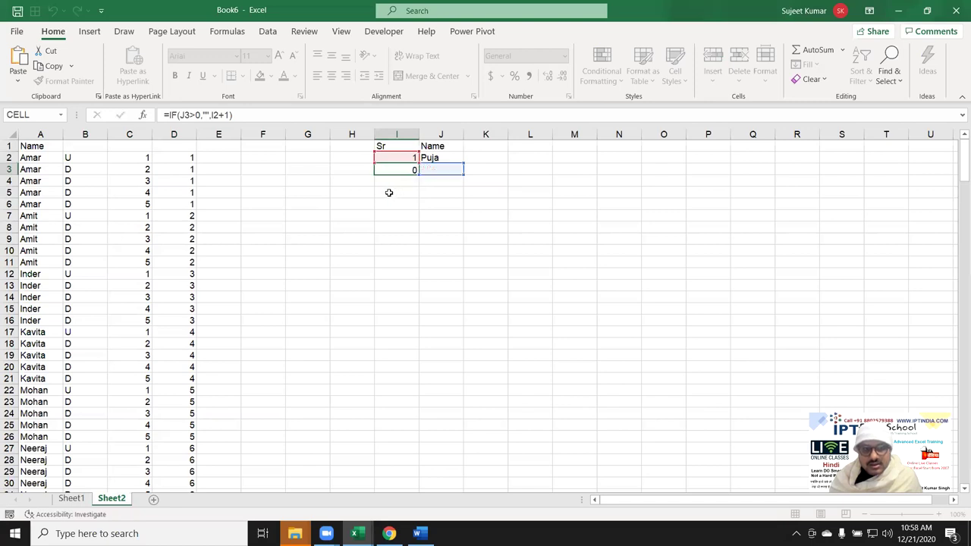
pyautogui.click(432, 173)
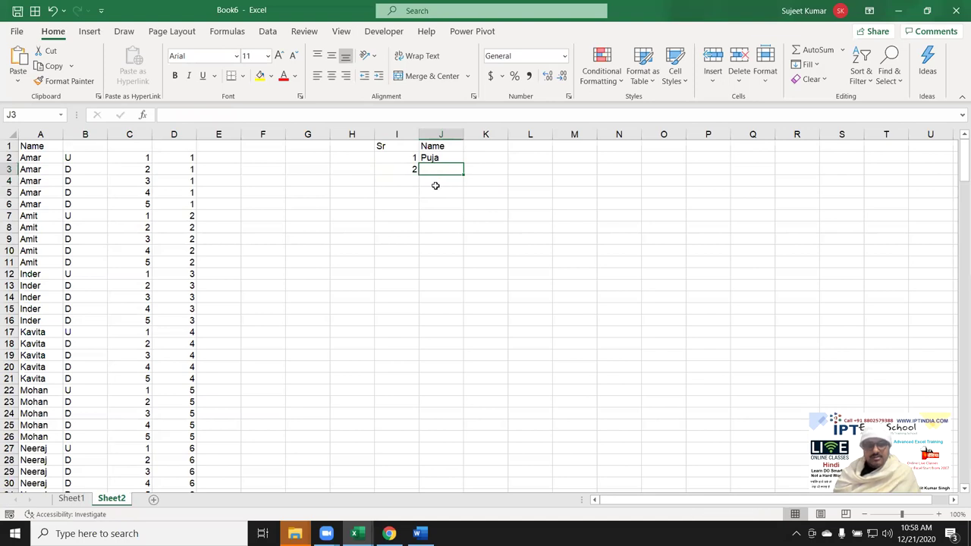
pyautogui.press('Left')
pyautogui.press('F2')
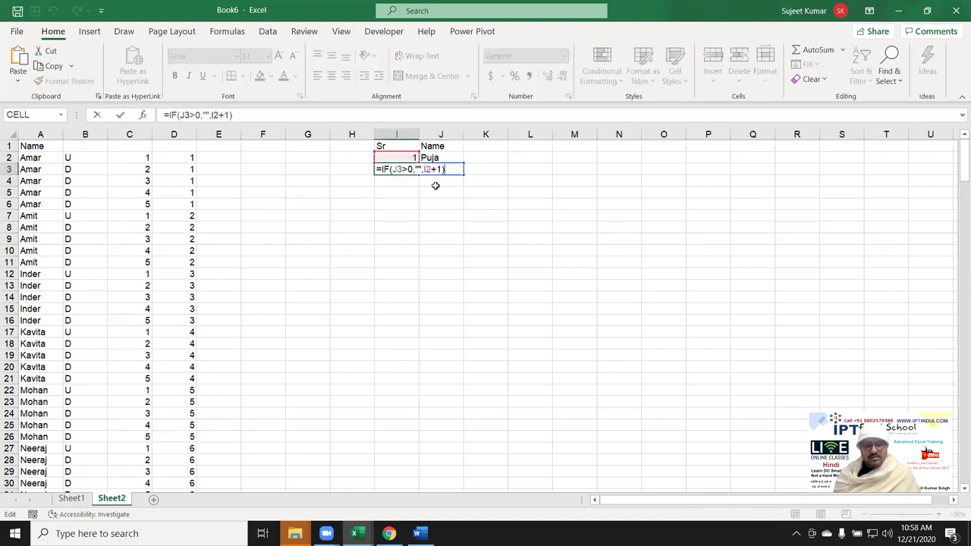
pyautogui.press('Left')
pyautogui.press('Left')
pyautogui.press('Left')
pyautogui.press('Left')
pyautogui.press('Left')
pyautogui.press('Left')
pyautogui.press('Left')
pyautogui.press('Left')
pyautogui.press('Left')
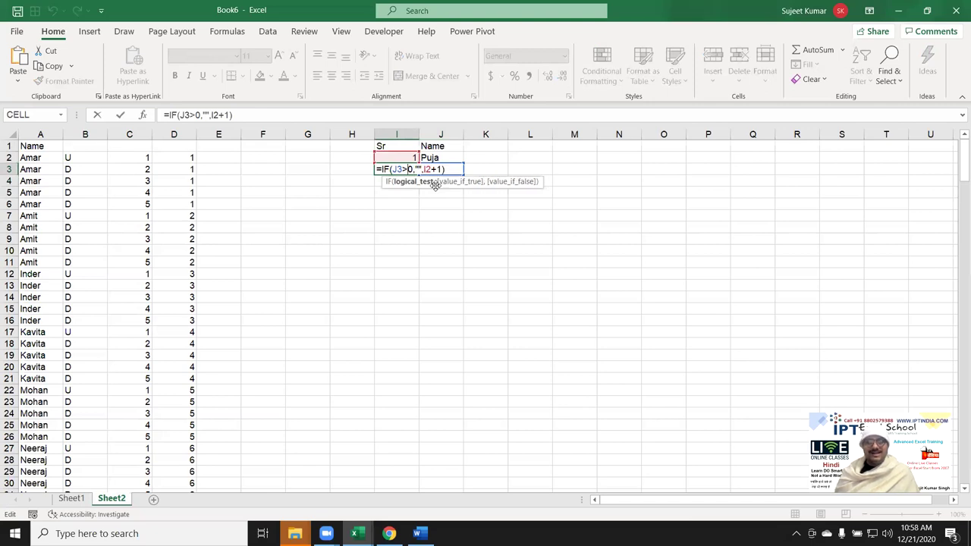
pyautogui.press('BackSpace')
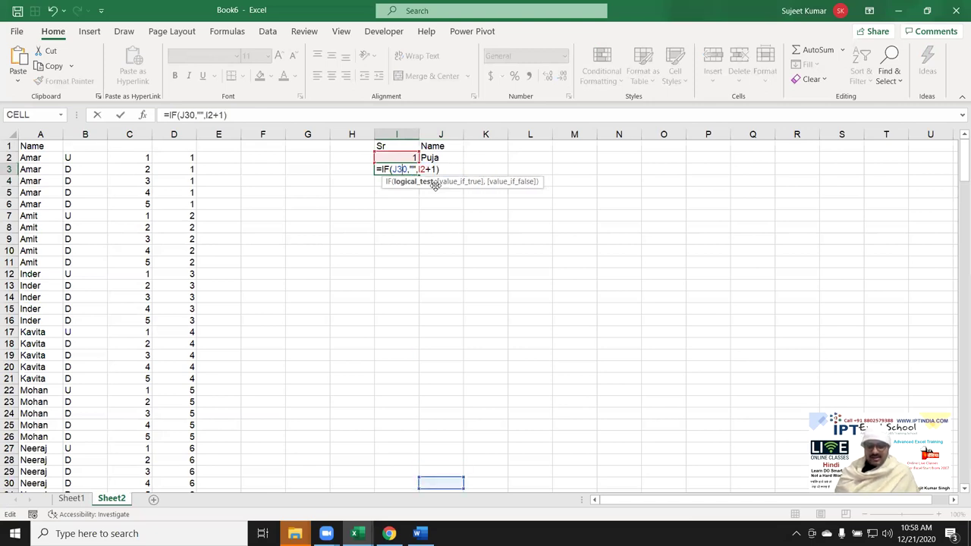
pyautogui.write('=')
pyautogui.press('Return')
pyautogui.press('Up')
# Step: Fill the I3 Sr formula down to I23, add three names in J3:J5, and review I3
pyautogui.moveTo(418, 174); pyautogui.dragTo(419, 408)
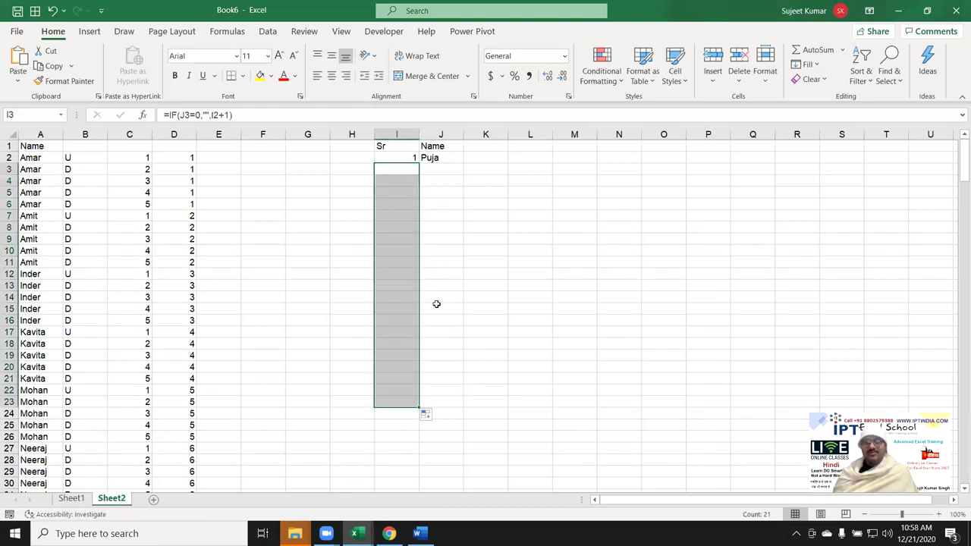
pyautogui.click(435, 170)
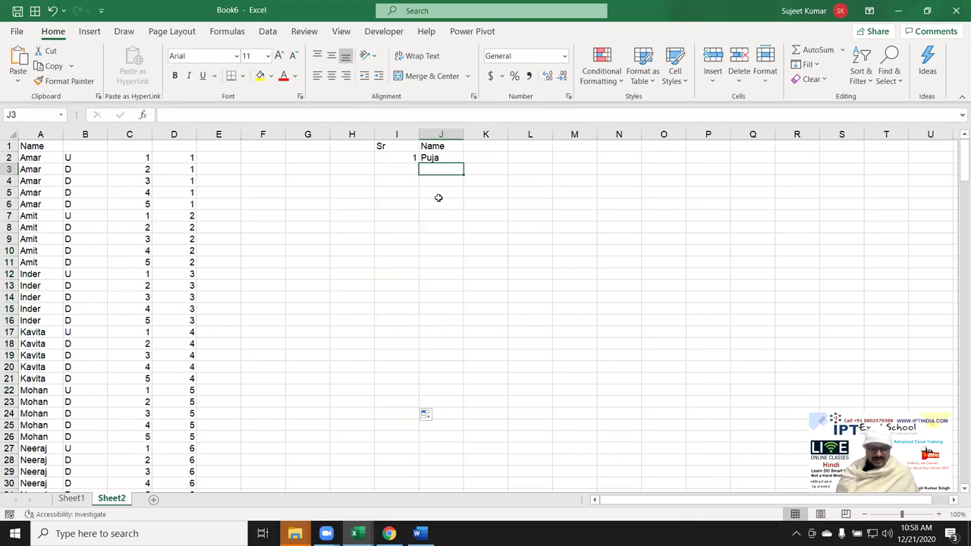
pyautogui.write('Neera')
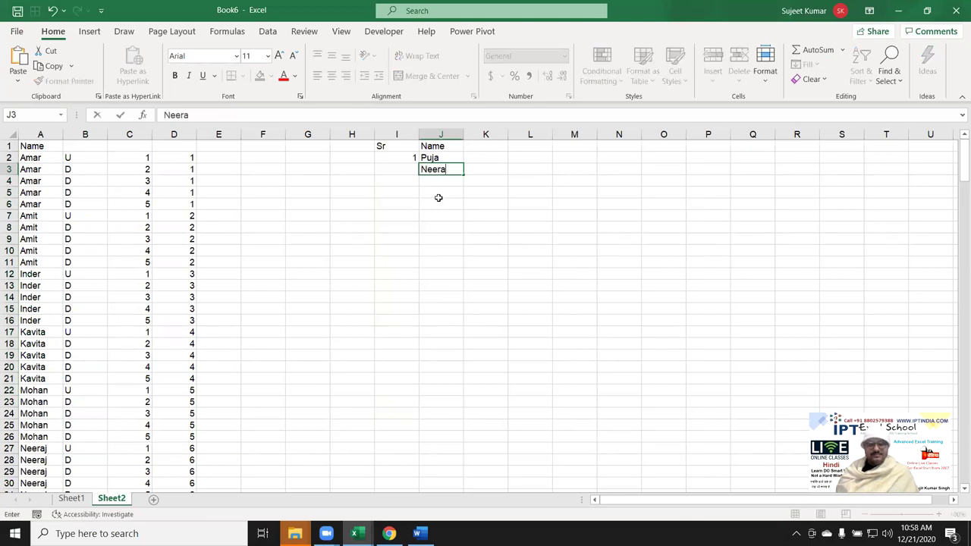
pyautogui.write('j')
pyautogui.press('Return')
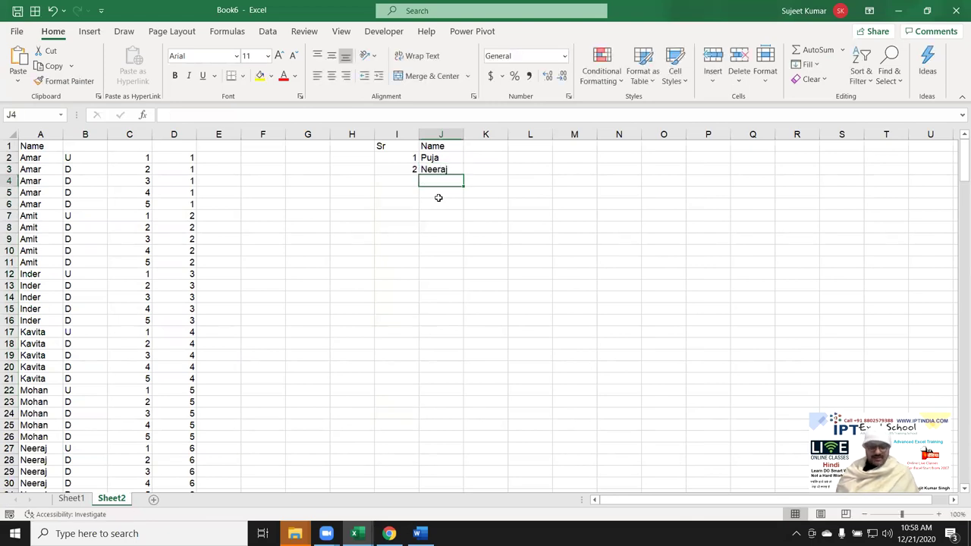
pyautogui.write('Kavita')
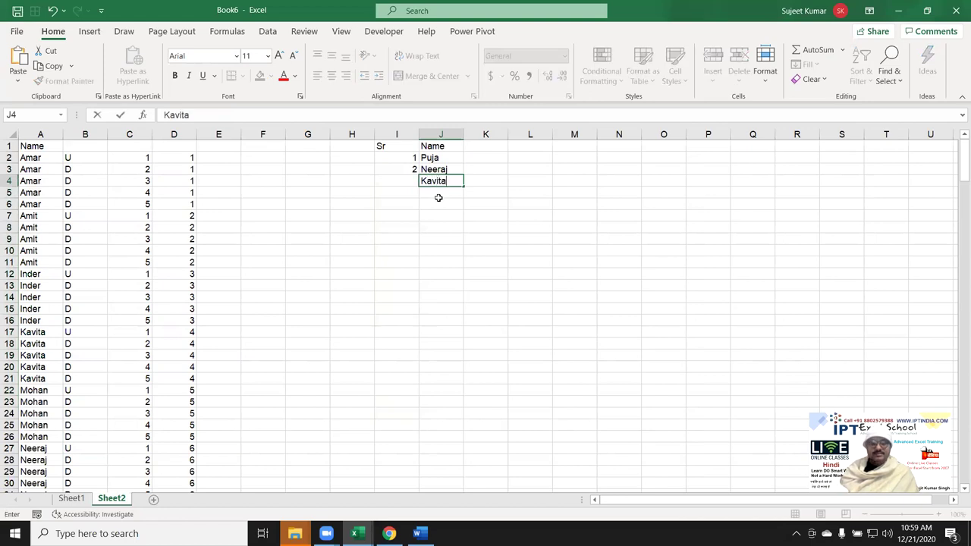
pyautogui.press('Return')
pyautogui.write('Mohan')
pyautogui.press('Left')
pyautogui.press('Up')
pyautogui.press('Up')
pyautogui.press('F2')
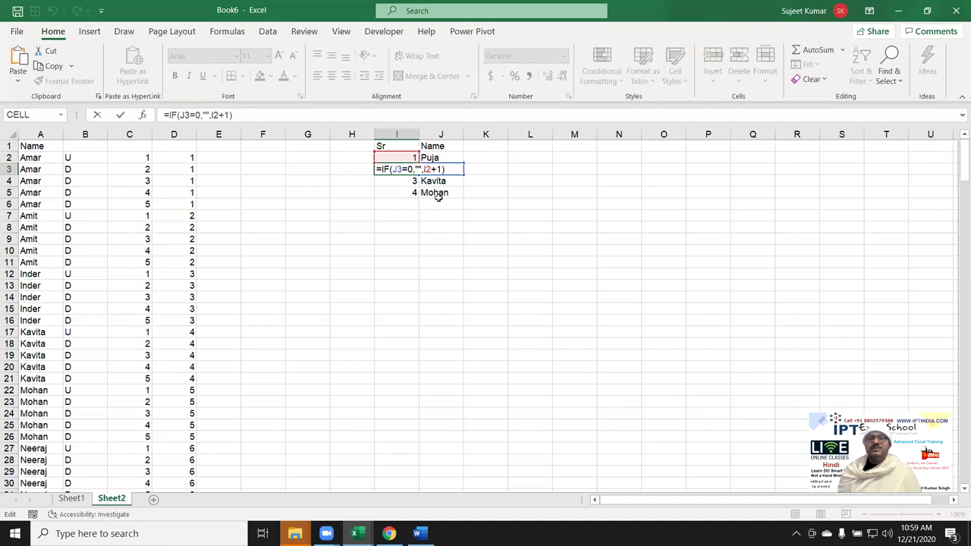
# Step: Enter uday in J7, leaving row 6 blank
pyautogui.press('Return')
pyautogui.press('Down')
pyautogui.press('Down')
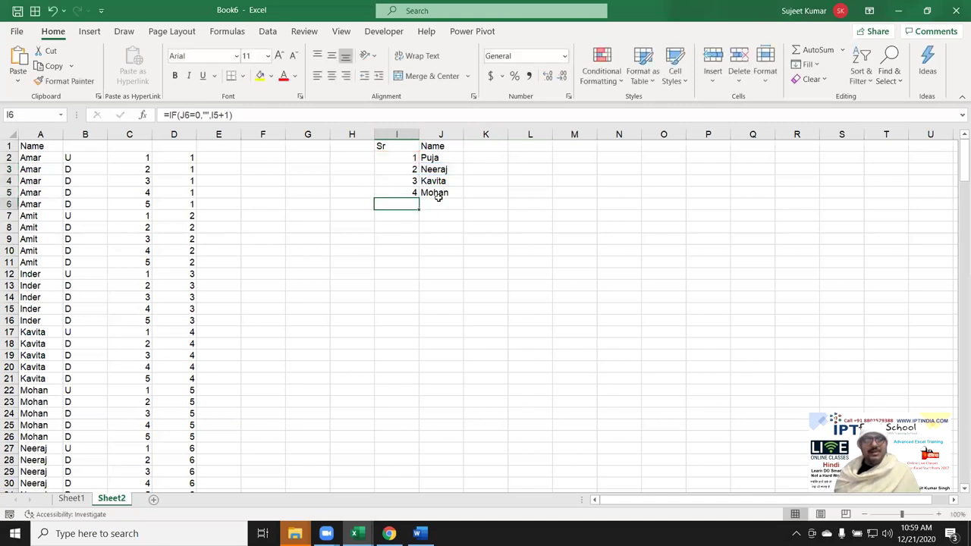
pyautogui.press('Down')
pyautogui.press('Right')
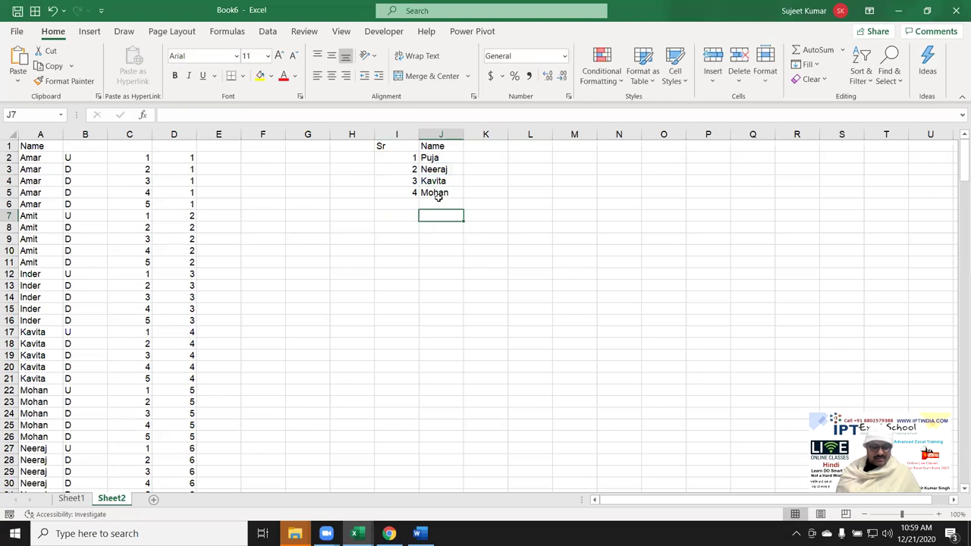
pyautogui.write('uday')
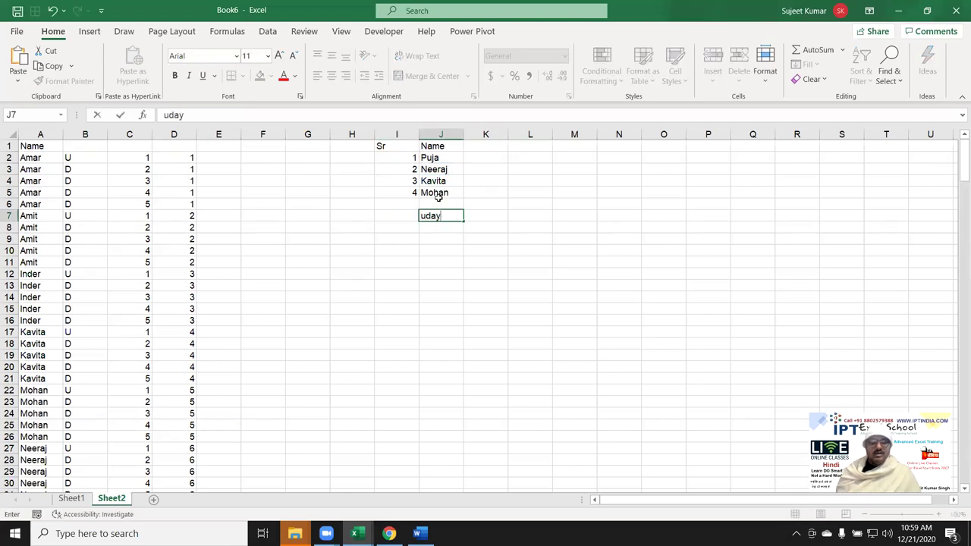
pyautogui.hotkey('ctrl', 'Return')
# Step: Check I7's Sr formula, which now returns #VALUE!, and leave K8 empty
pyautogui.press('Left')
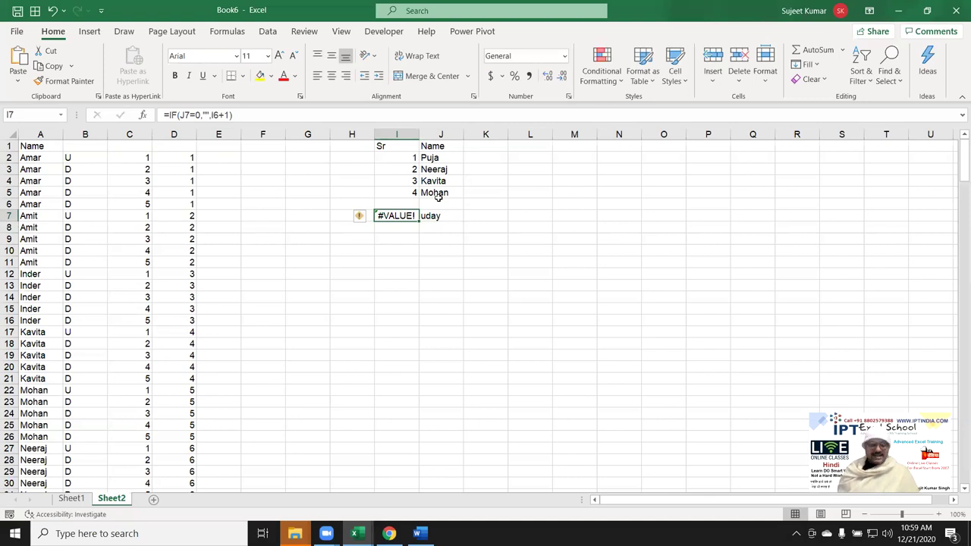
pyautogui.press('F2')
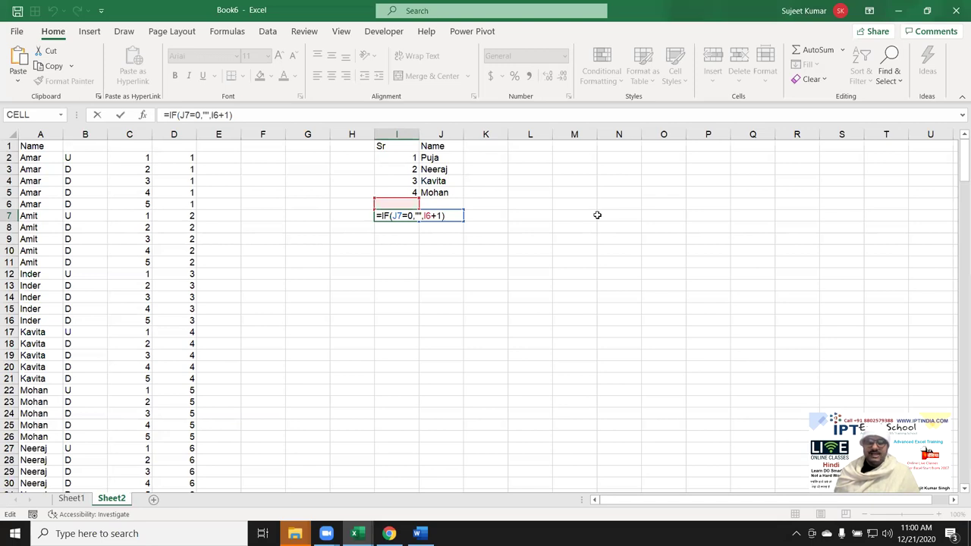
pyautogui.press('Return')
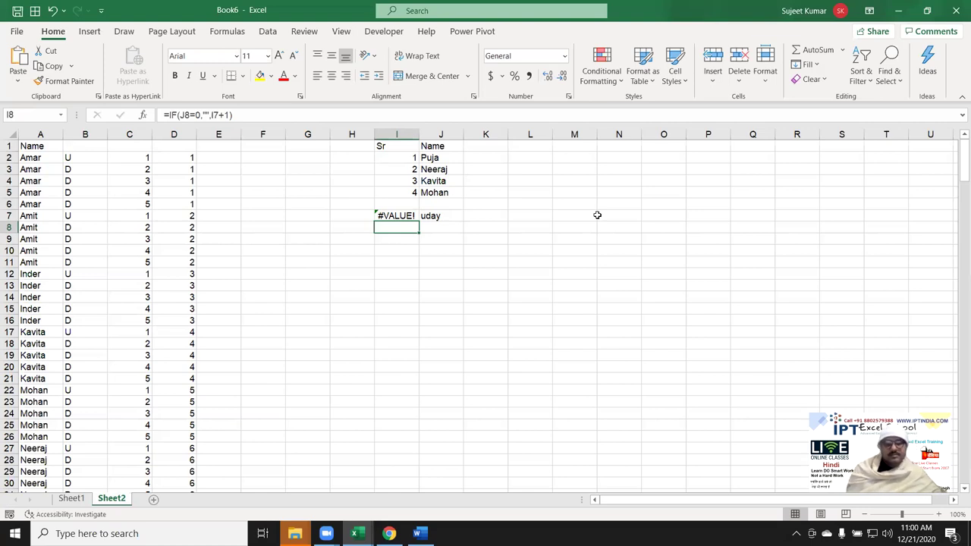
pyautogui.press('Right')
pyautogui.press('Right')
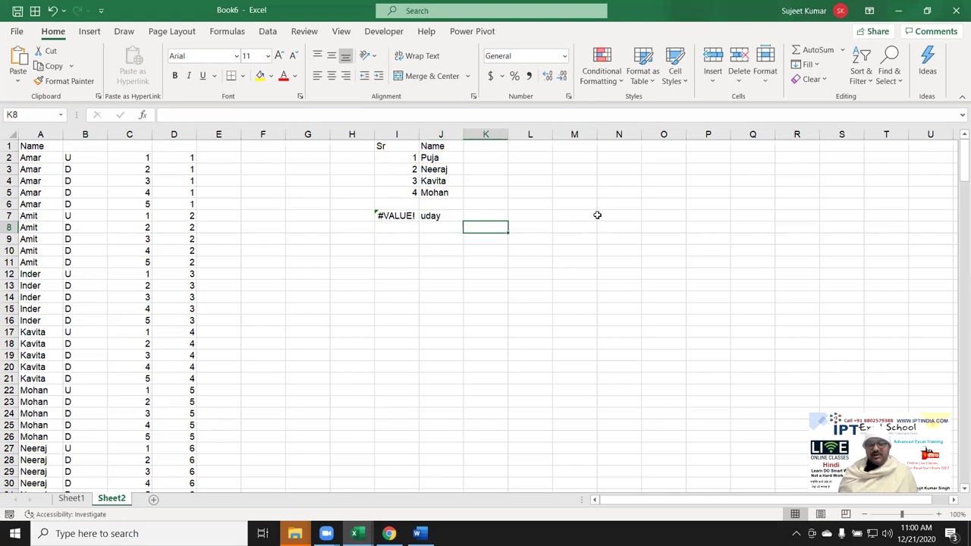
pyautogui.write('"')
pyautogui.press('BackSpace')
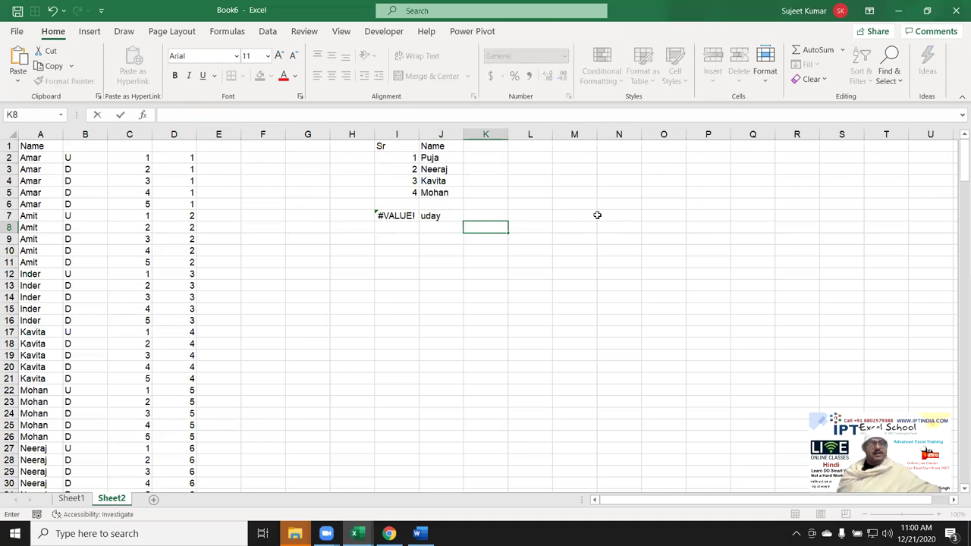
pyautogui.press('Escape')
# Step: Enter =IF(J2=0,"",MAX($K$1:K1)+1) in K2
pyautogui.click(482, 157)
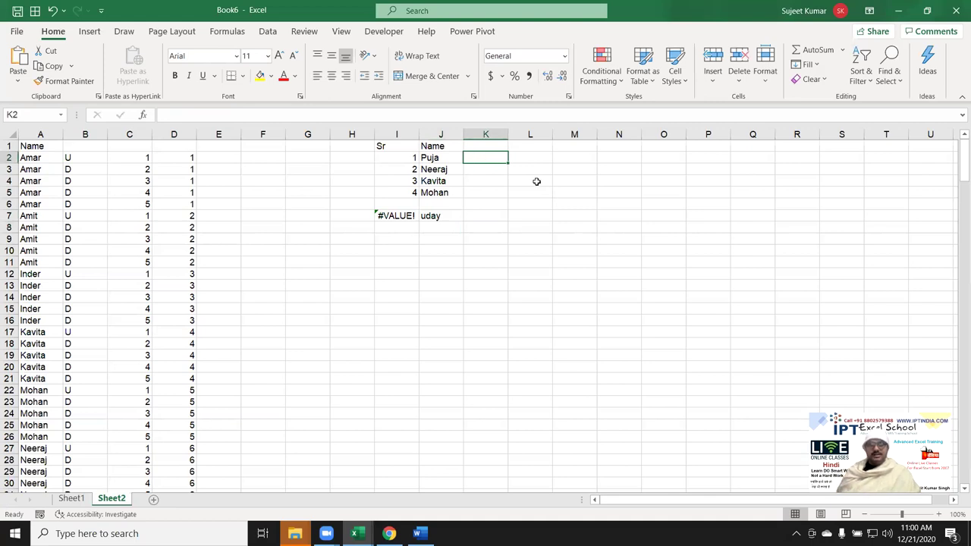
pyautogui.write('=')
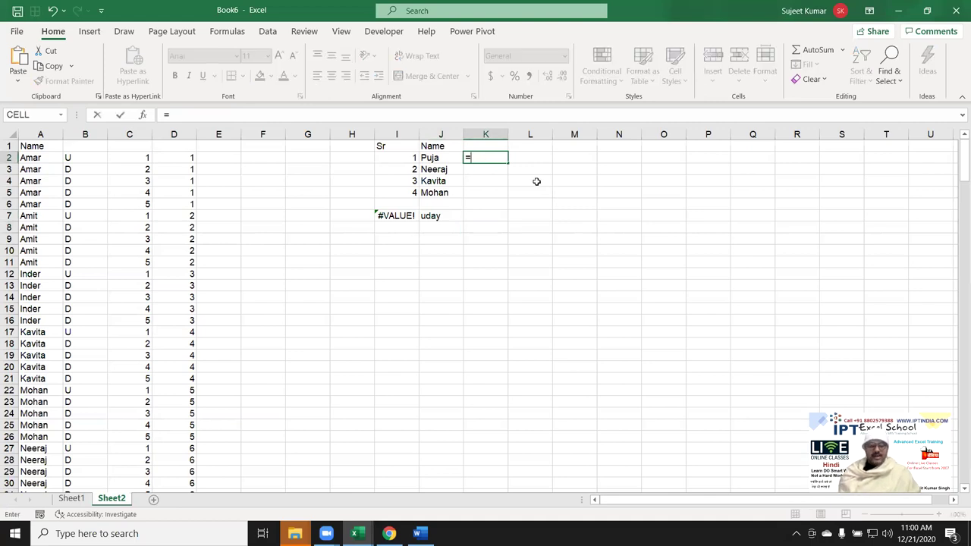
pyautogui.write('if')
pyautogui.press('Tab')
pyautogui.press('Left')
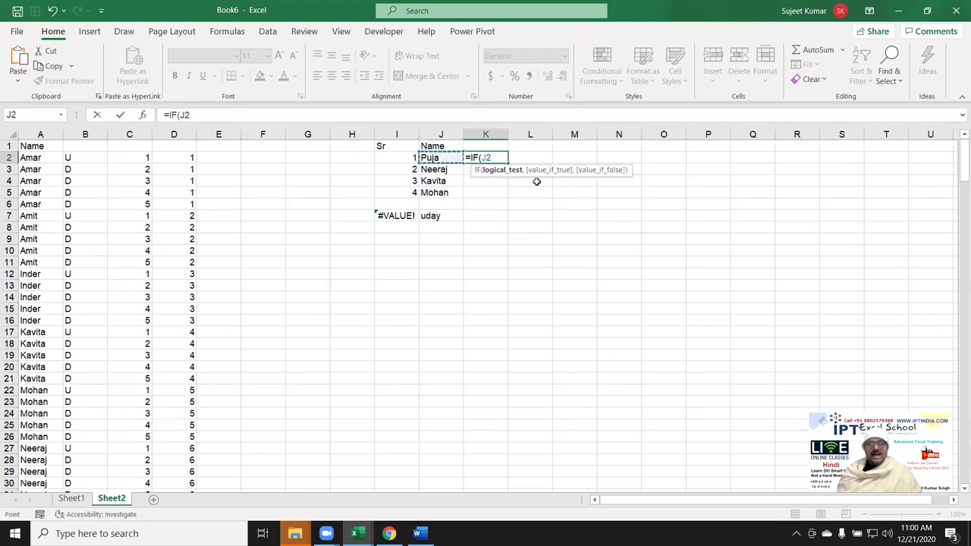
pyautogui.write('=0,"",max (')
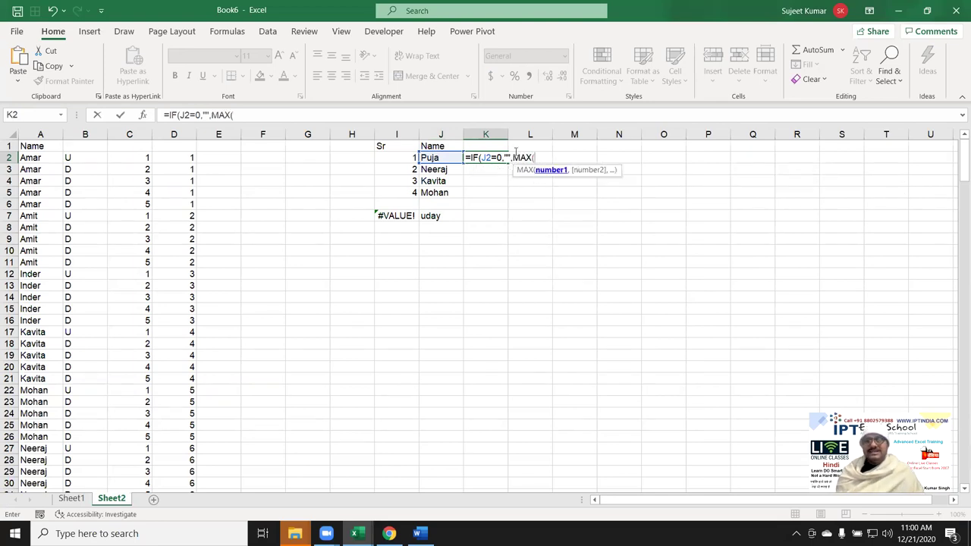
pyautogui.click(486, 146)
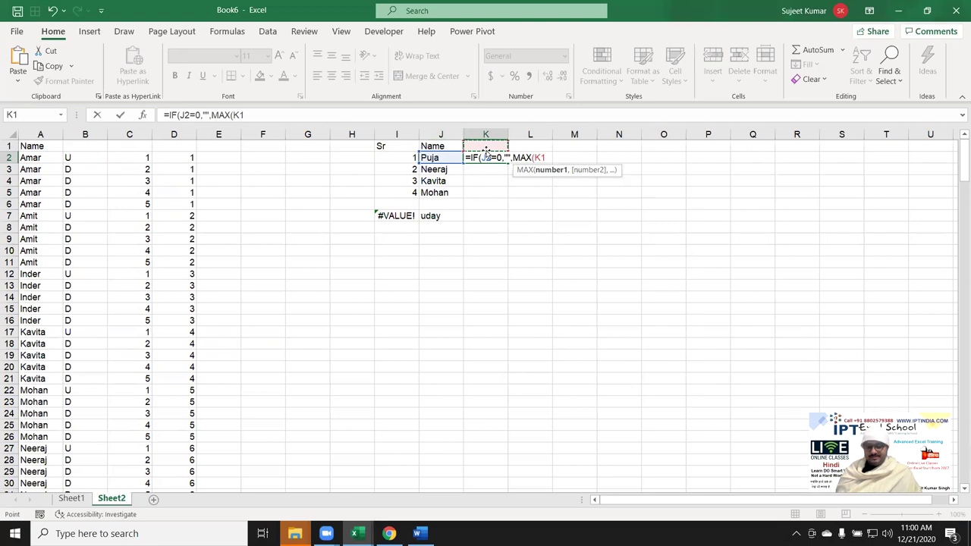
pyautogui.press('F8')
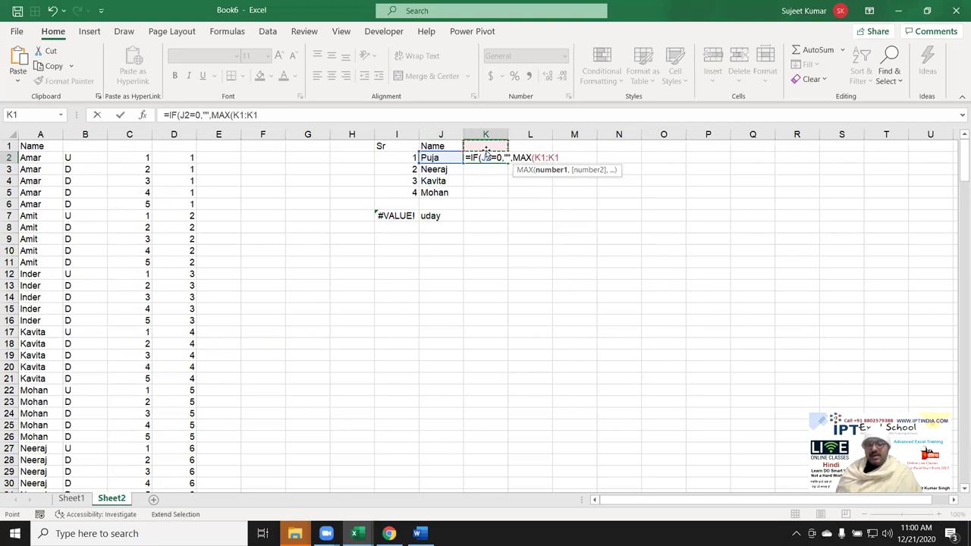
pyautogui.write(')+1')
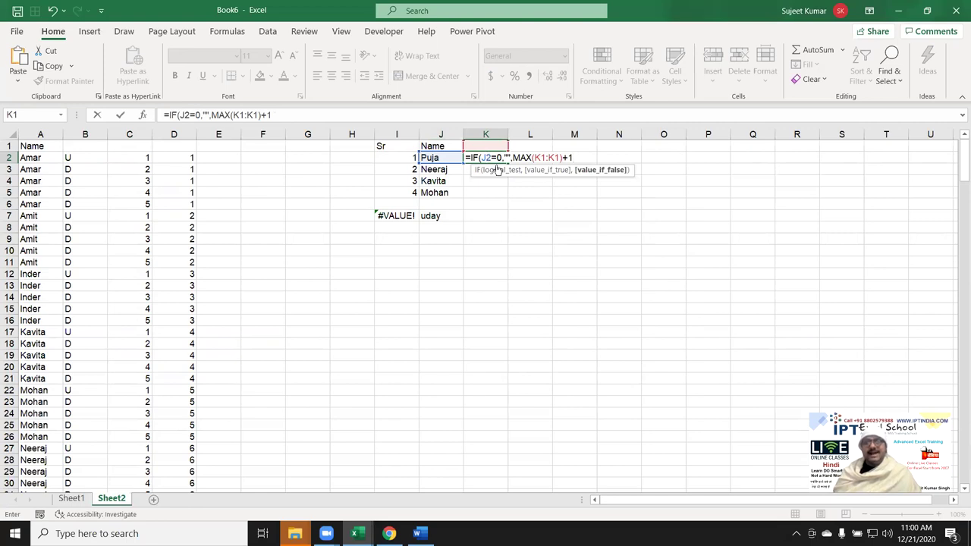
pyautogui.doubleClick(541, 157)
pyautogui.press('F4')
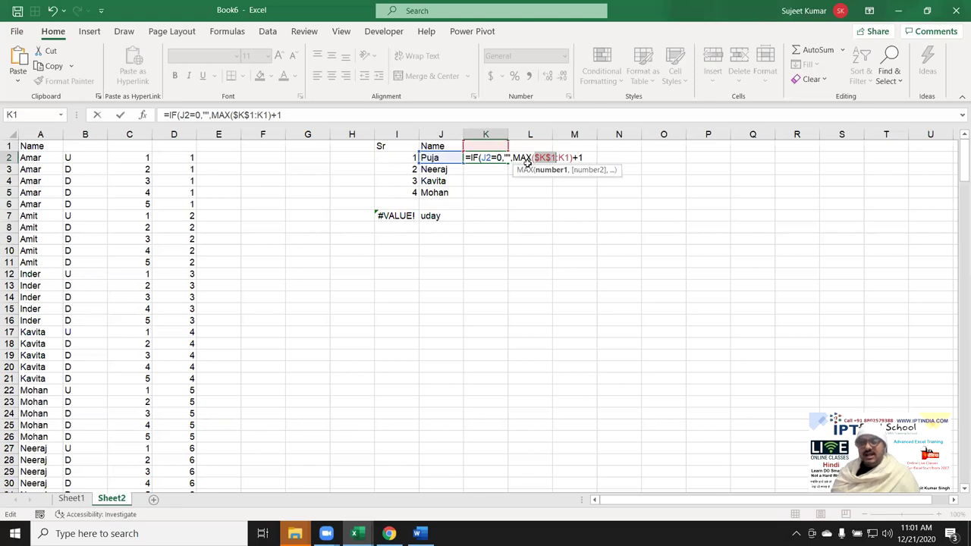
pyautogui.press('Return')
pyautogui.press('Return')
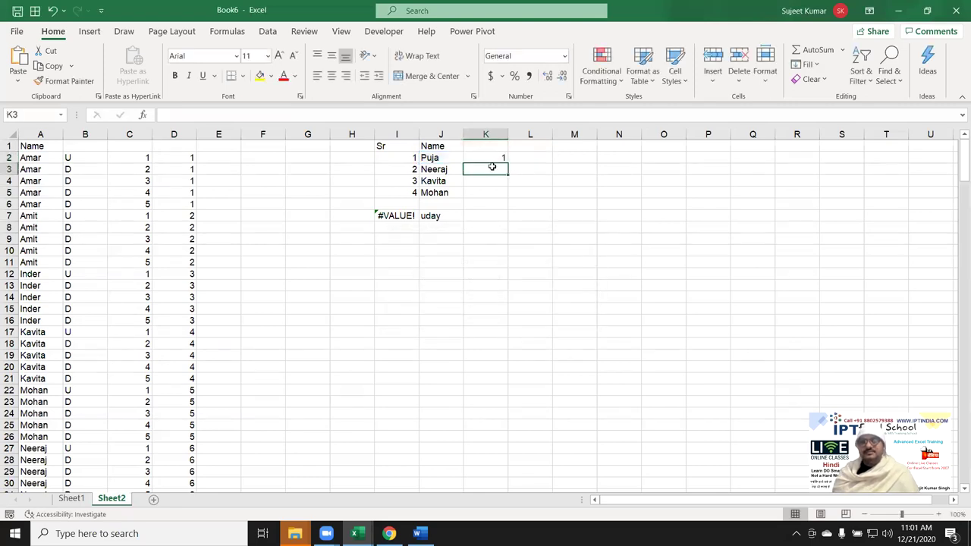
# Step: Copy the K2 formula down to K7 and inspect how the MAX range grows
pyautogui.click(496, 158)
pyautogui.moveTo(509, 164); pyautogui.dragTo(510, 233)
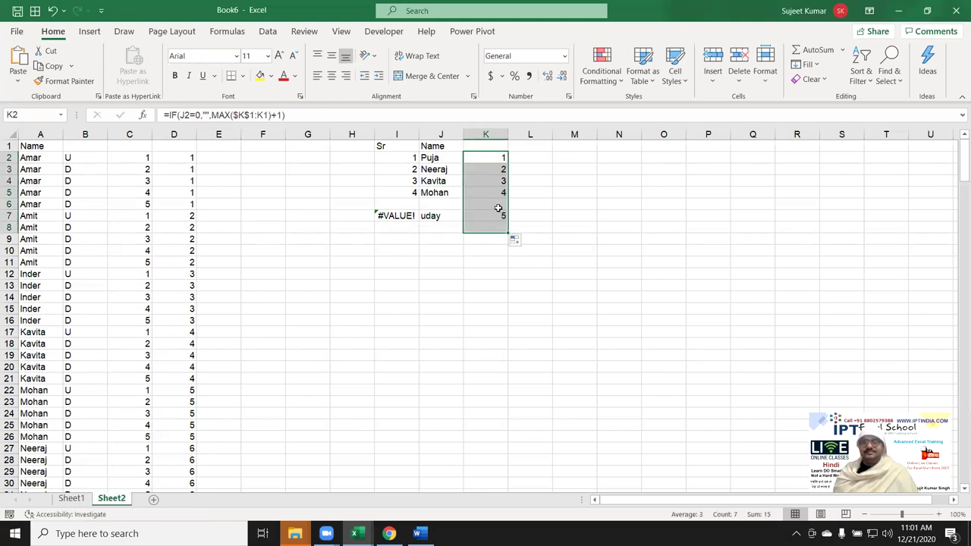
pyautogui.click(496, 167)
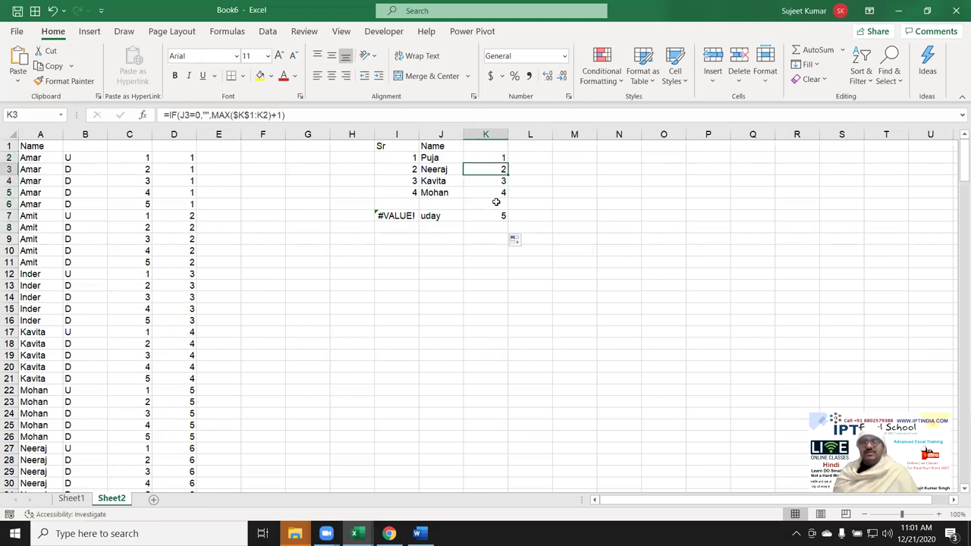
pyautogui.doubleClick(493, 215)
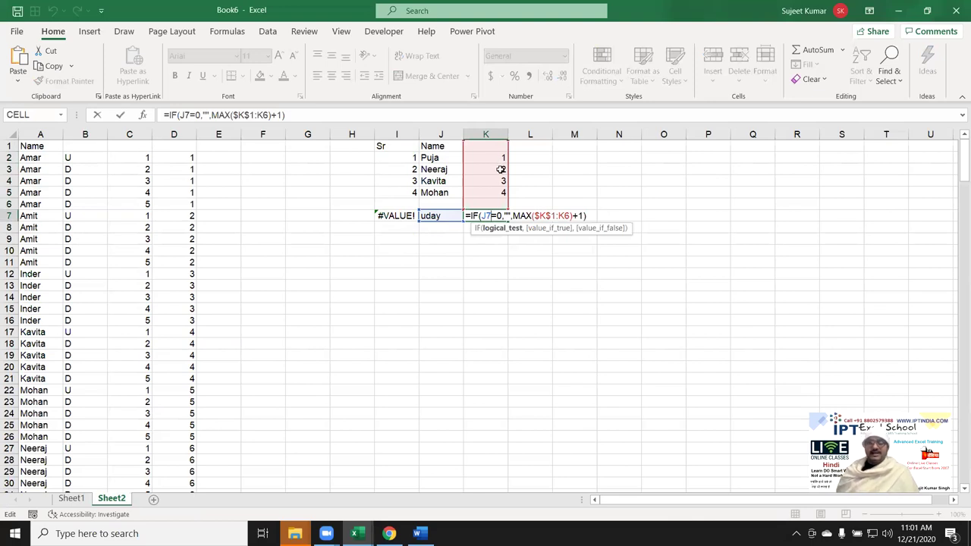
pyautogui.press('Escape')
pyautogui.press('Up')
pyautogui.press('Up')
pyautogui.press('Up')
pyautogui.press('Up')
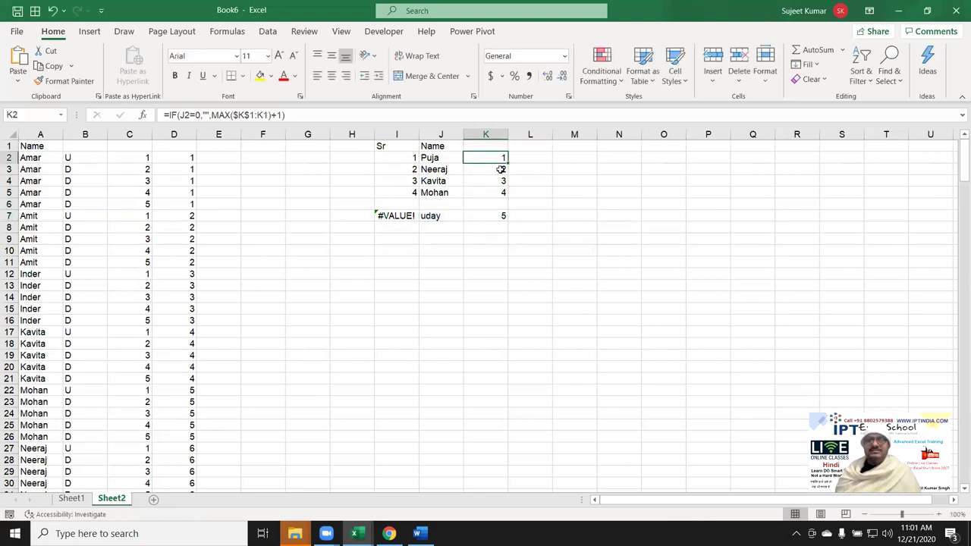
pyautogui.doubleClick(499, 159)
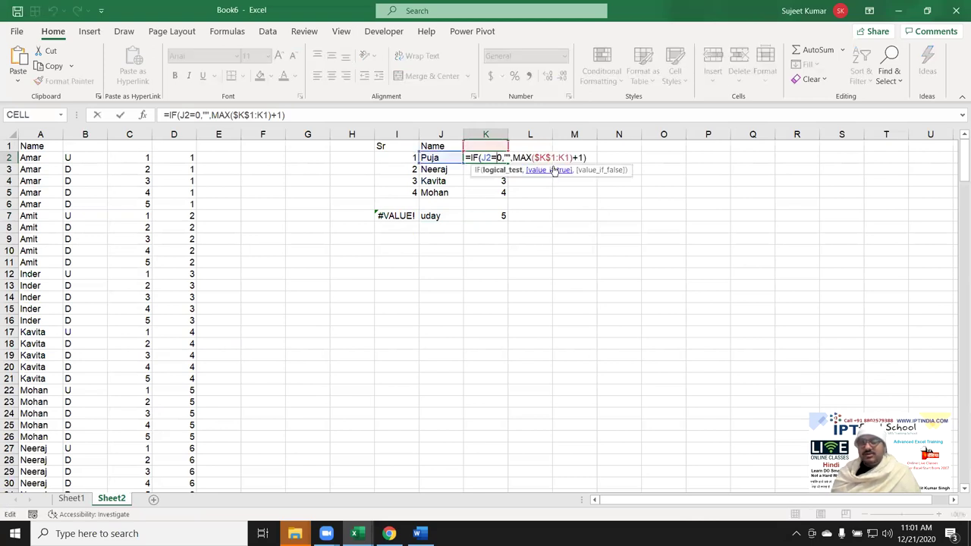
pyautogui.doubleClick(559, 157)
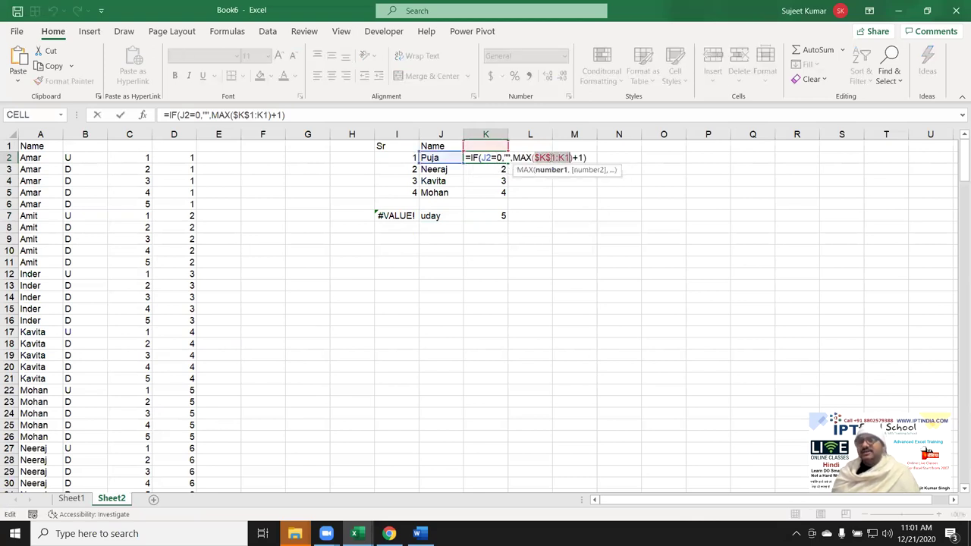
pyautogui.press('Return')
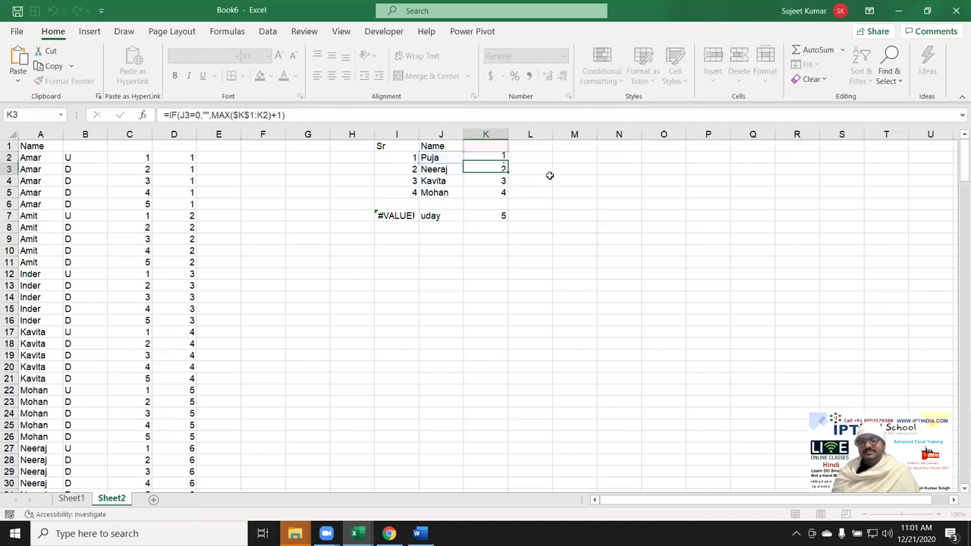
# Step: Extend the numbering formula from K7 down to K11
pyautogui.click(507, 218)
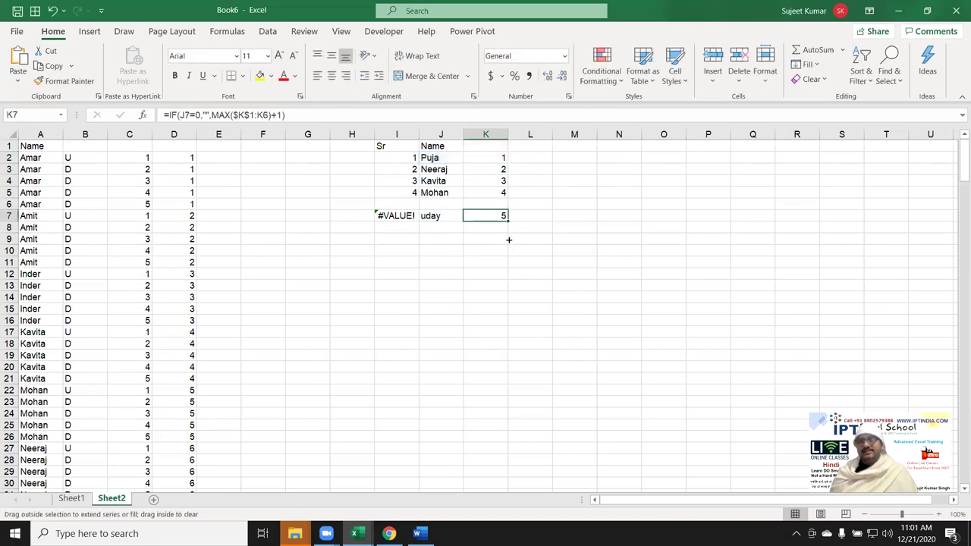
pyautogui.moveTo(510, 221); pyautogui.dragTo(512, 267)
pyautogui.click(630, 210)
pyautogui.press('Right')
pyautogui.press('Right')
pyautogui.press('Right')
pyautogui.press('Left')
pyautogui.press('Left')
pyautogui.press('Left')
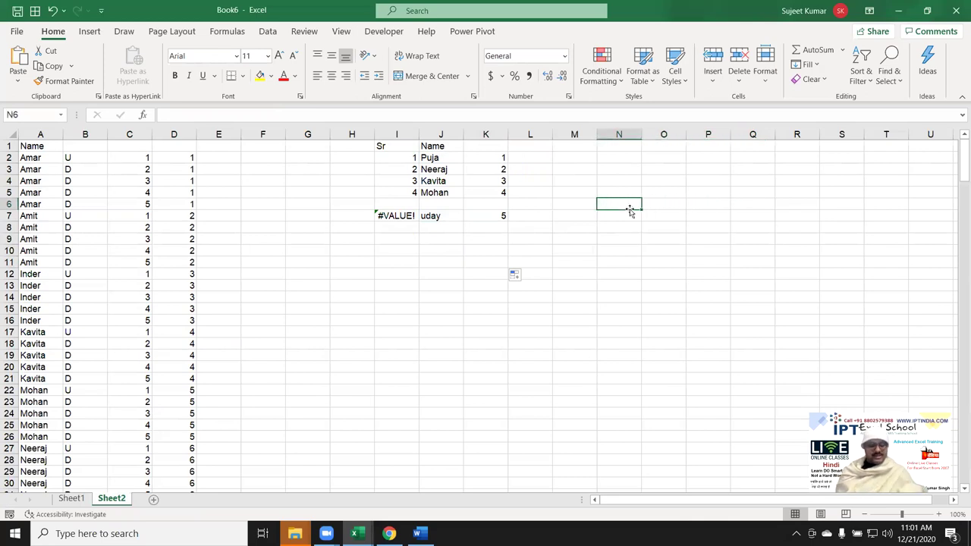
# Step: Add an Sr heading in N6, and a Top label with 10 in O1:P1
pyautogui.write('Sr')
pyautogui.press('Return')
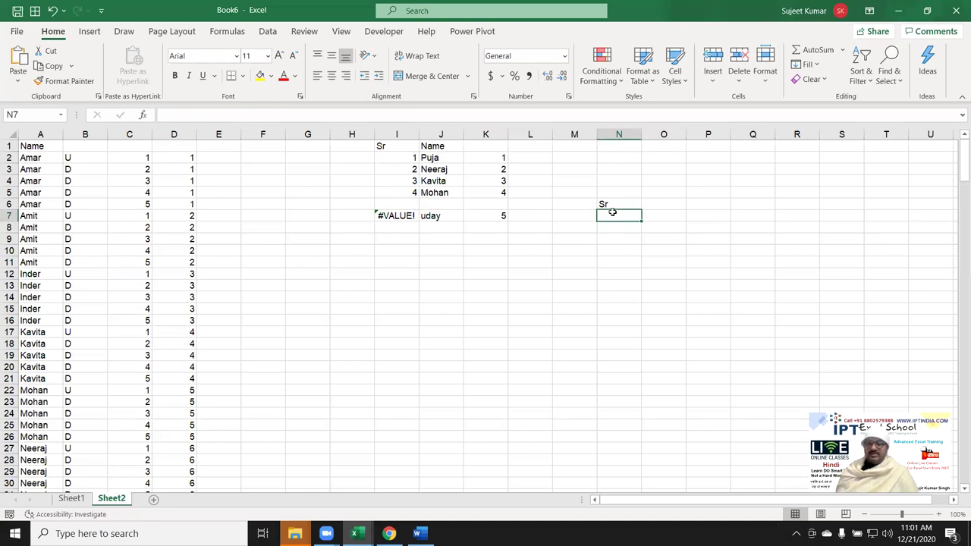
pyautogui.click(650, 146)
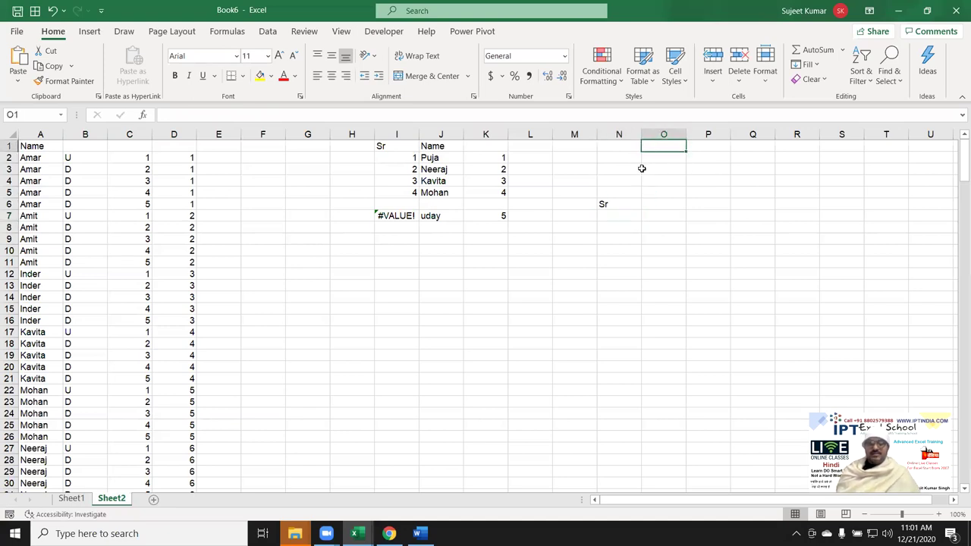
pyautogui.write('T')
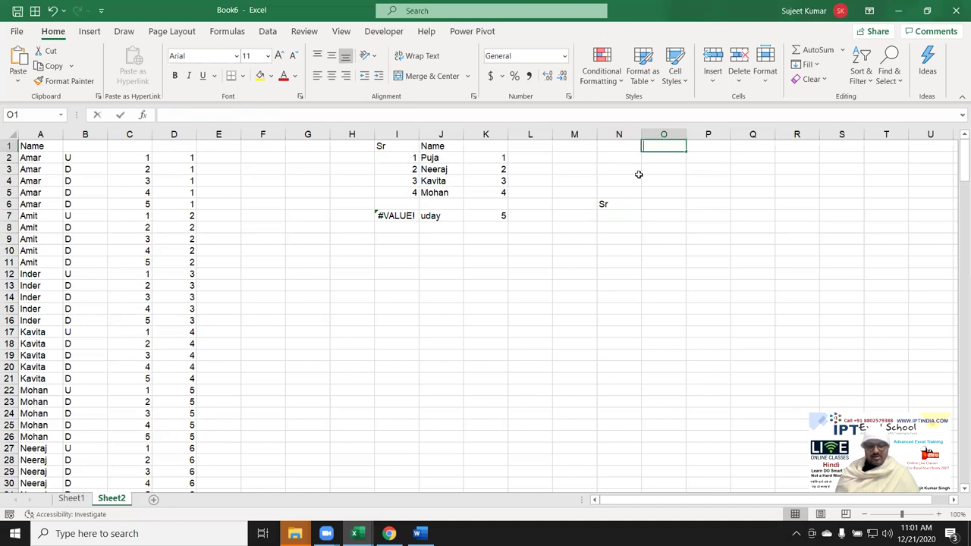
pyautogui.write('op')
pyautogui.press('Tab')
pyautogui.write('10')
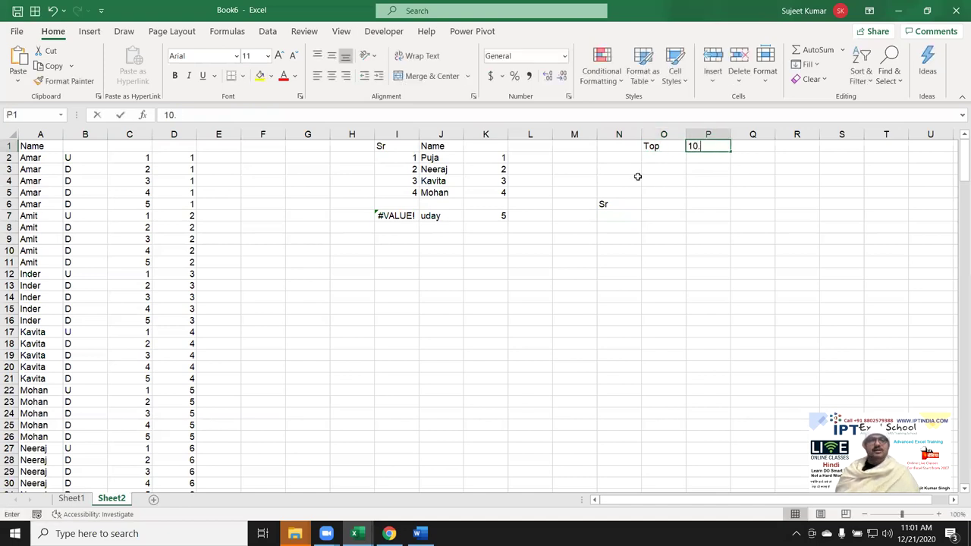
# Step: Enter 1 in N7 as the first sequence number and begin =IF( in N8
pyautogui.click(608, 220)
pyautogui.write('1')
pyautogui.press('Return')
pyautogui.write('=IF(')
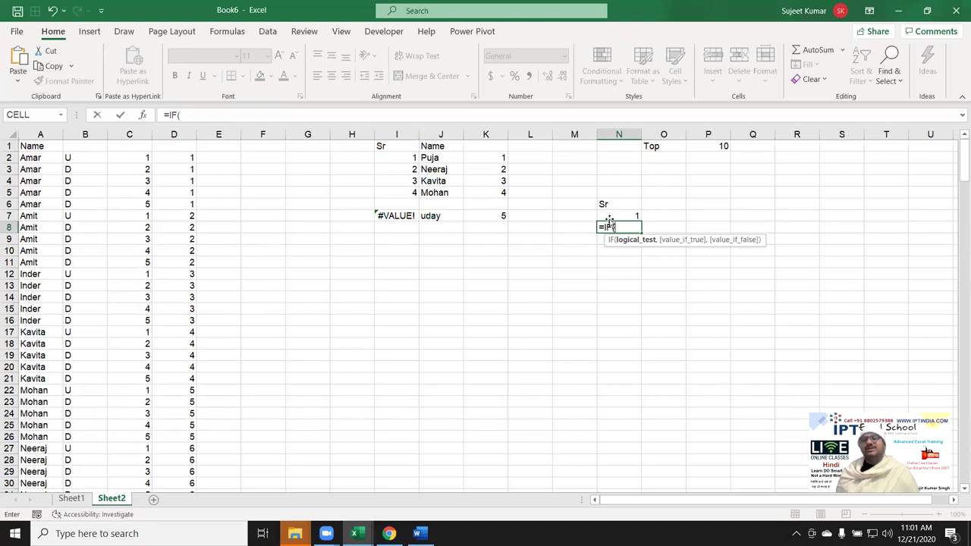
# Step: Enter =IF(N7+1>P1,"",N7+1) in N8 so it shows 2
pyautogui.press('Up')
pyautogui.write('+1')
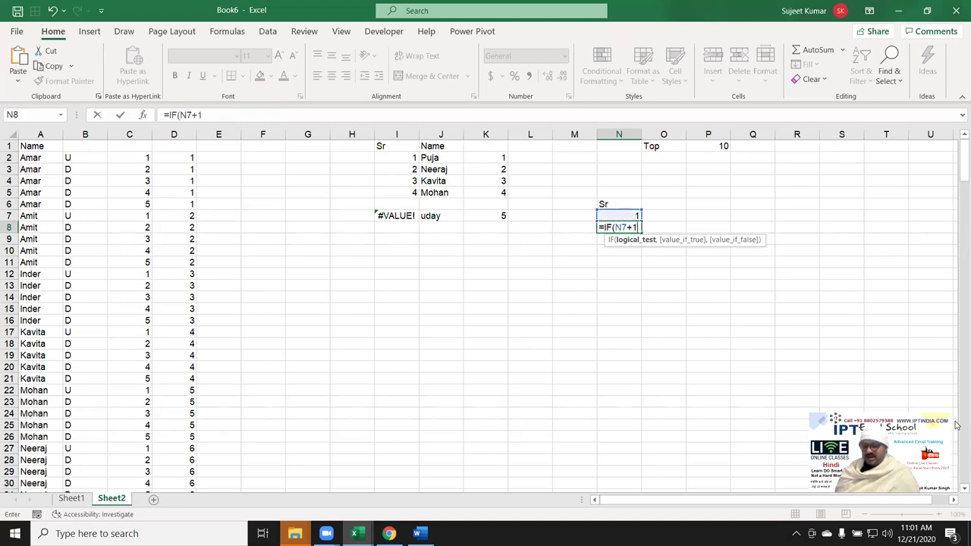
pyautogui.write('>')
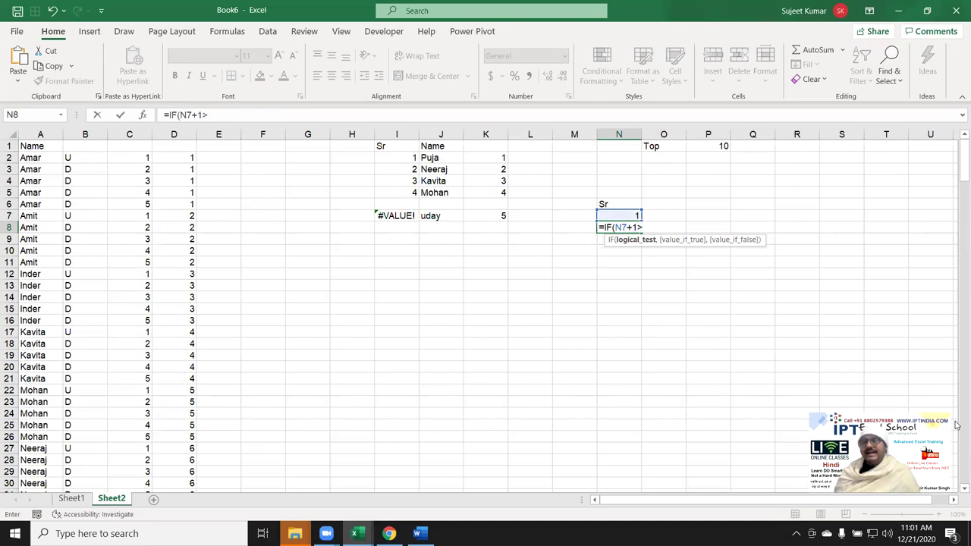
pyautogui.click(692, 147)
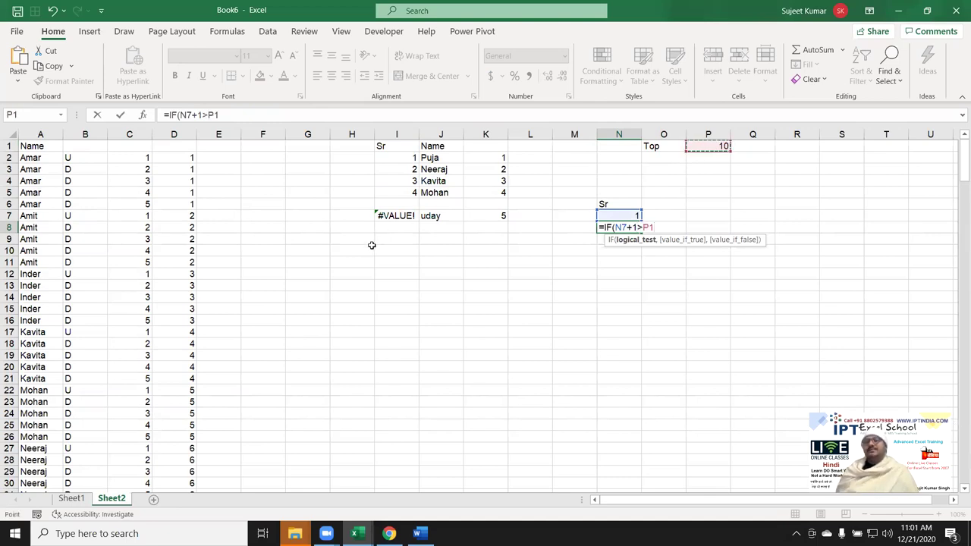
pyautogui.write(',""')
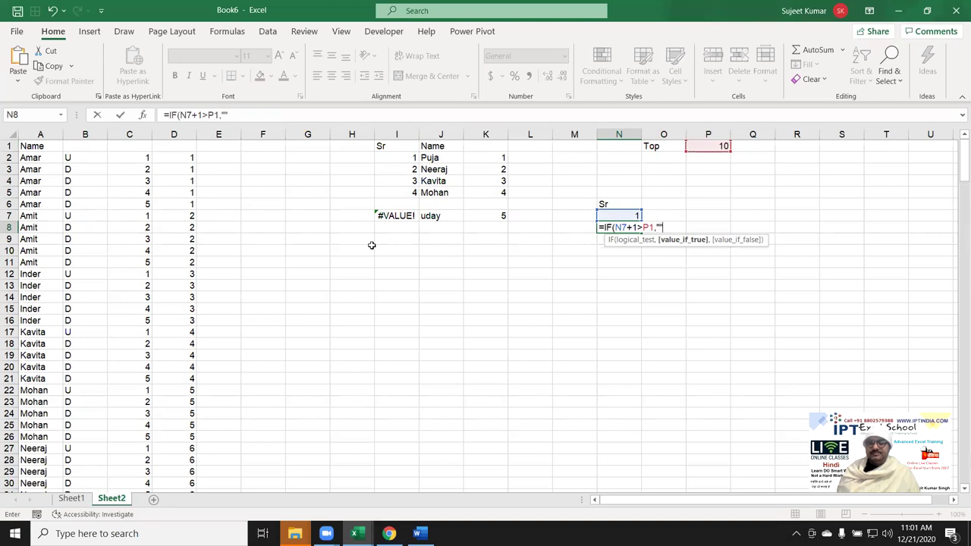
pyautogui.write(',N7+1')
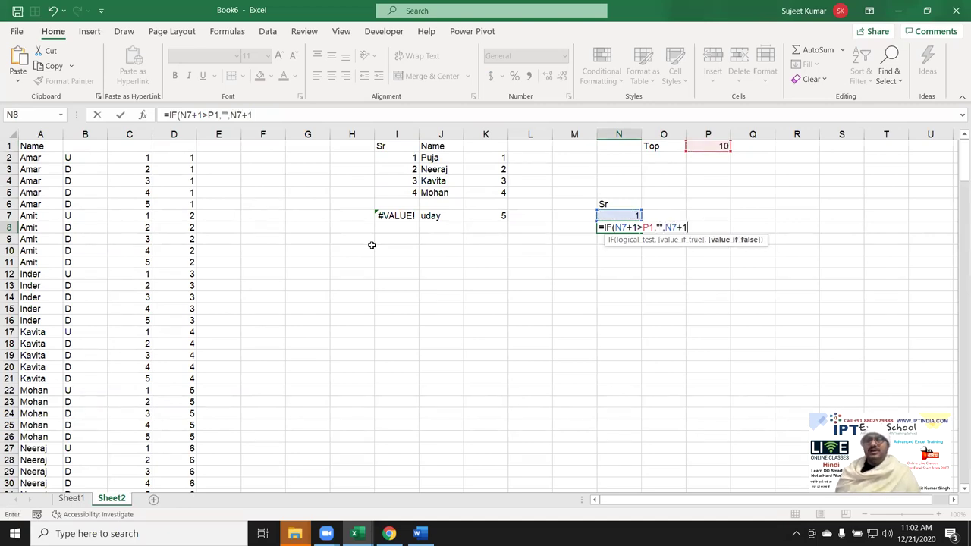
pyautogui.press('Return')
pyautogui.press('Up')
pyautogui.hotkey('shift', 'Up')
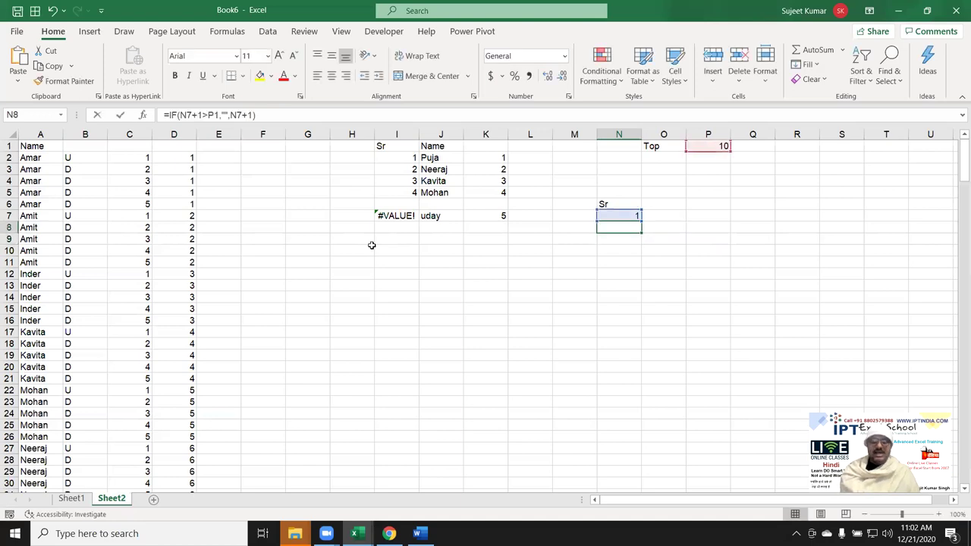
pyautogui.press('F2')
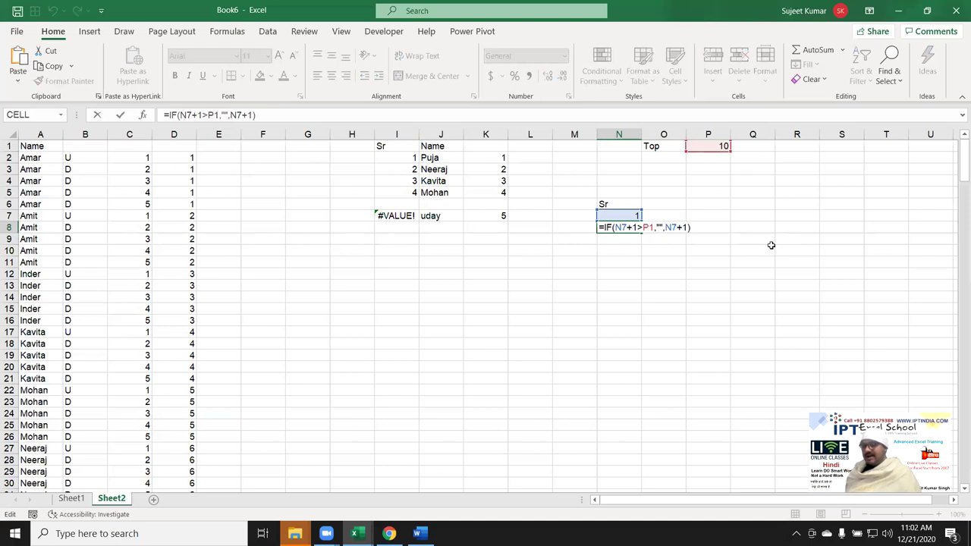
pyautogui.hotkey('ctrl', 'Return')
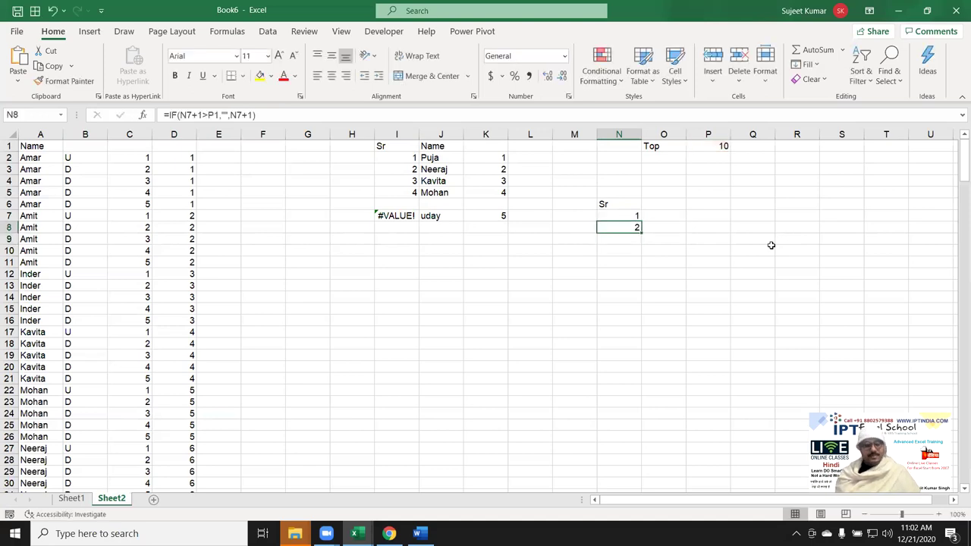
# Step: Lock the P1 reference in N8's formula as $P$1
pyautogui.press('F2')
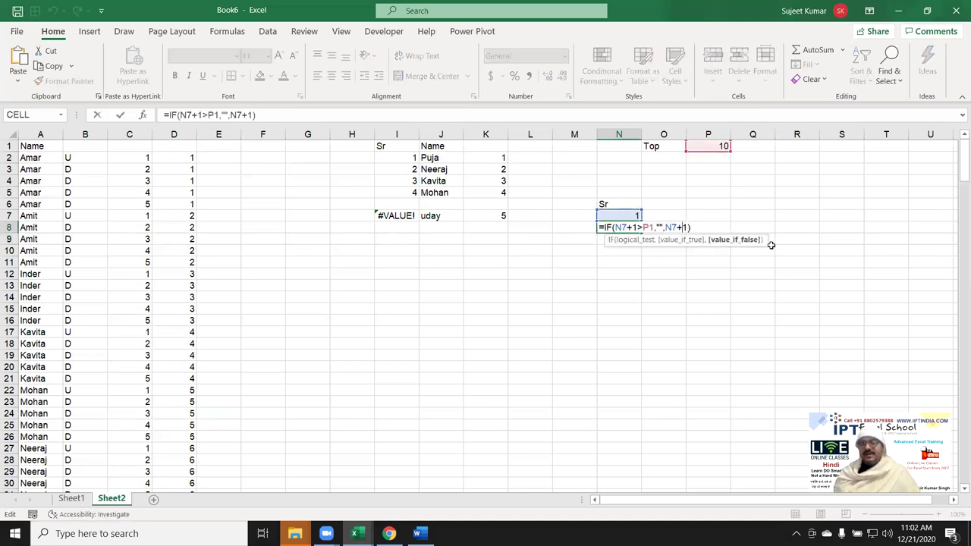
pyautogui.press('Left')
pyautogui.press('Left')
pyautogui.press('Left')
pyautogui.press('Left')
pyautogui.press('F4')
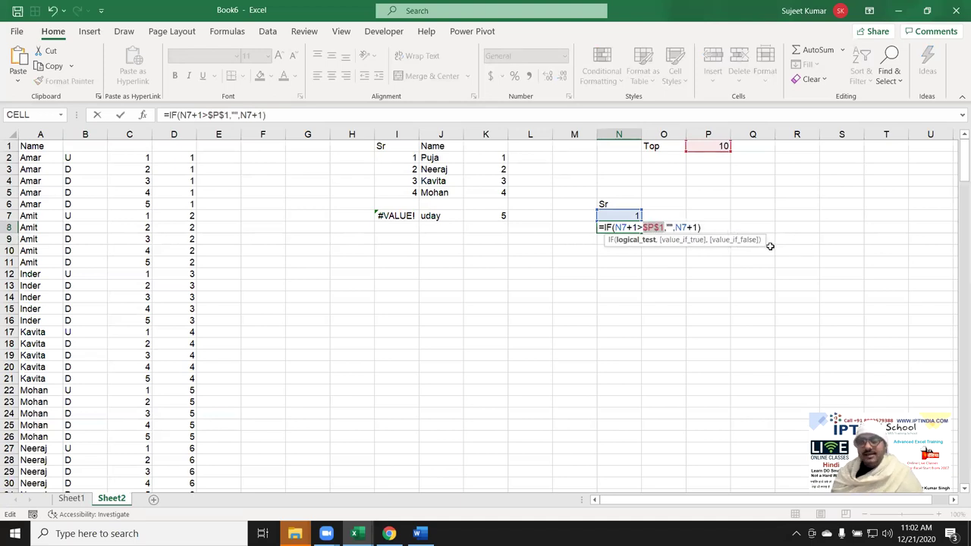
pyautogui.press('Return')
pyautogui.press('Up')
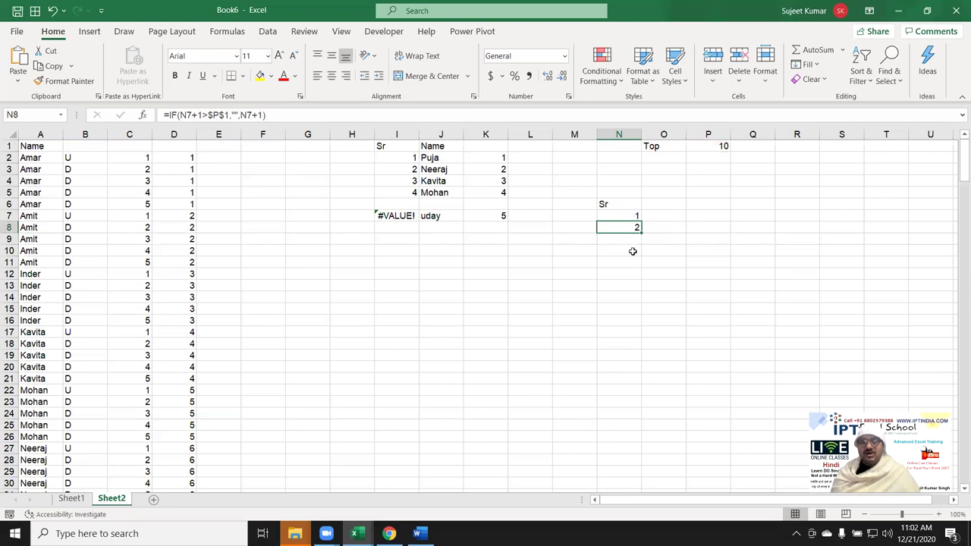
# Step: Copy the N8 formula down to N18 and inspect the result in N18
pyautogui.moveTo(642, 233); pyautogui.dragTo(653, 350)
pyautogui.doubleClick(637, 343)
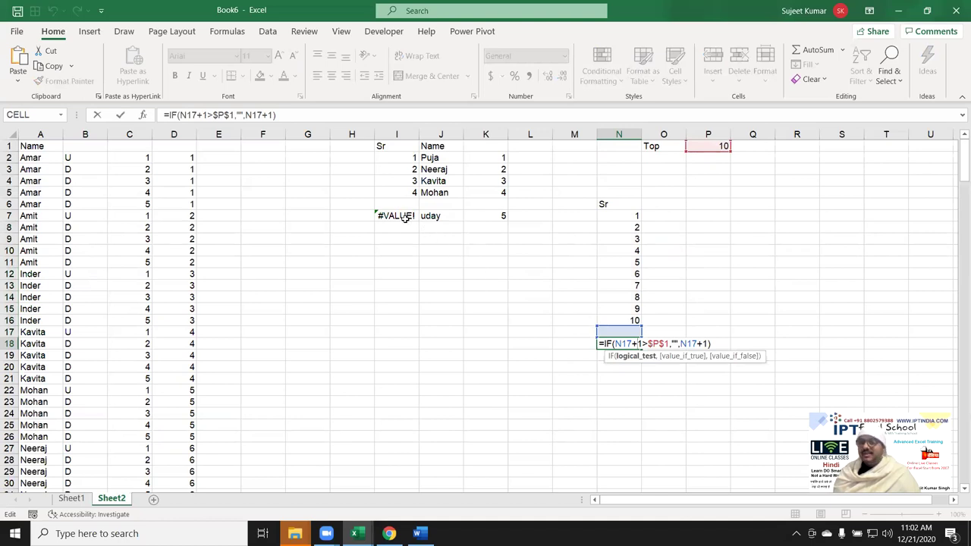
pyautogui.press('Escape')
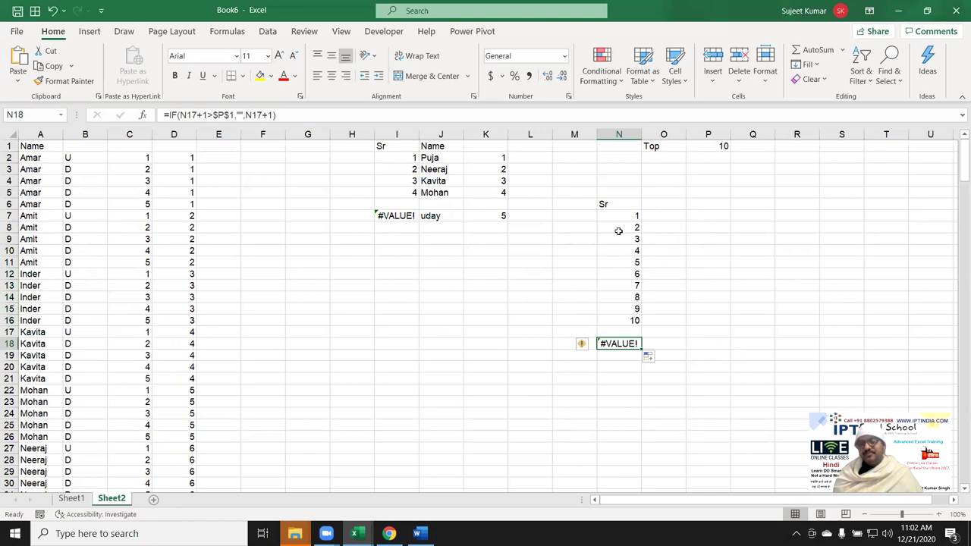
# Step: Rewrite N8 as =IFERROR(IF(N7+1>$P$1,"",N7+1),"")
pyautogui.doubleClick(618, 227)
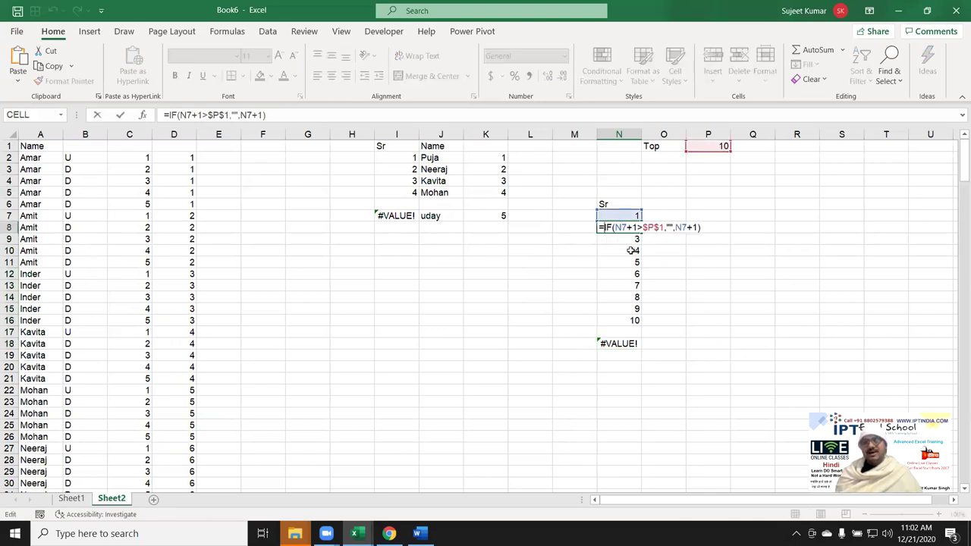
pyautogui.write('if')
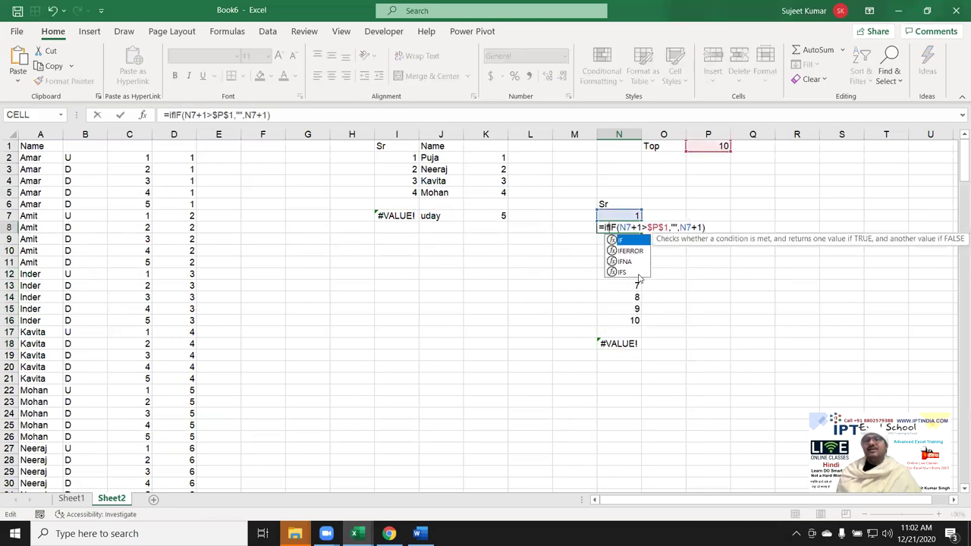
pyautogui.press('Down')
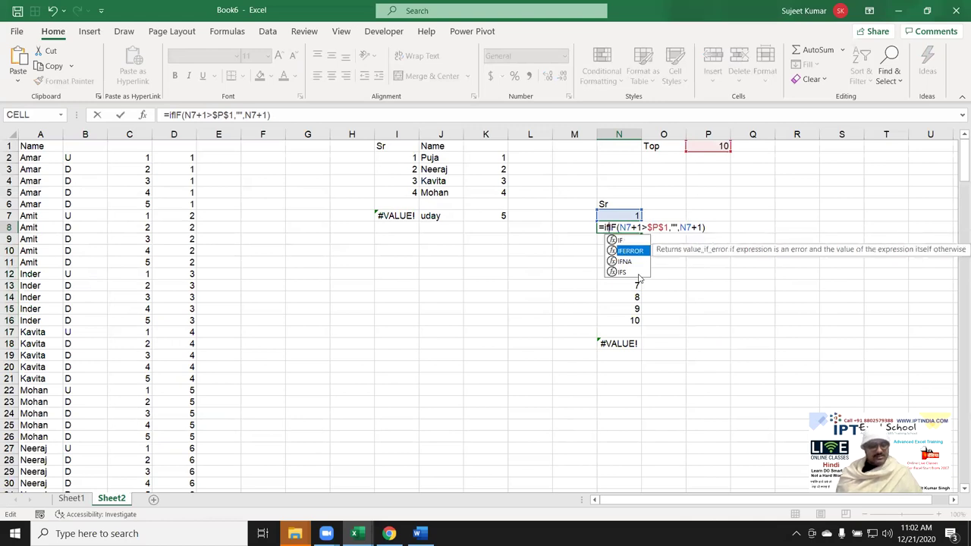
pyautogui.press('Tab')
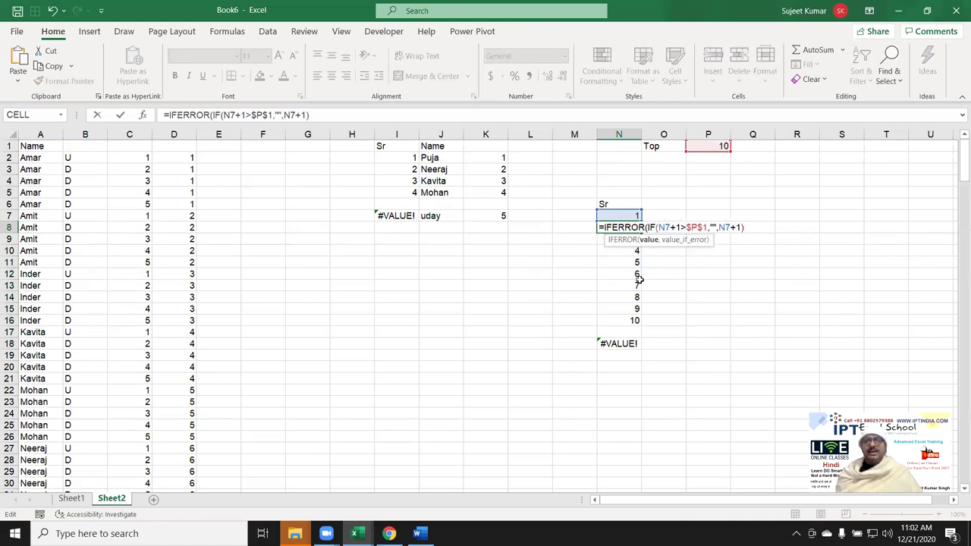
pyautogui.write(',"")')
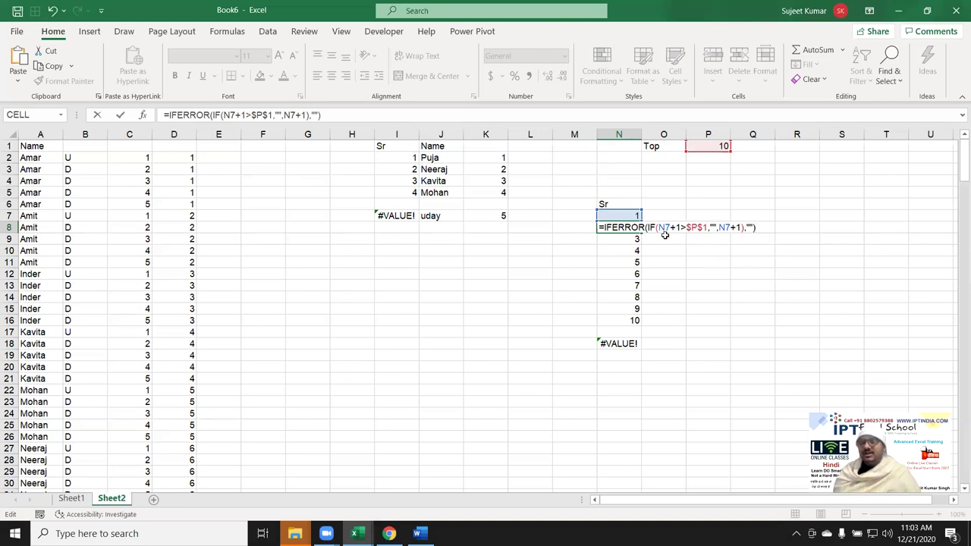
pyautogui.moveTo(648, 227); pyautogui.dragTo(741, 227)
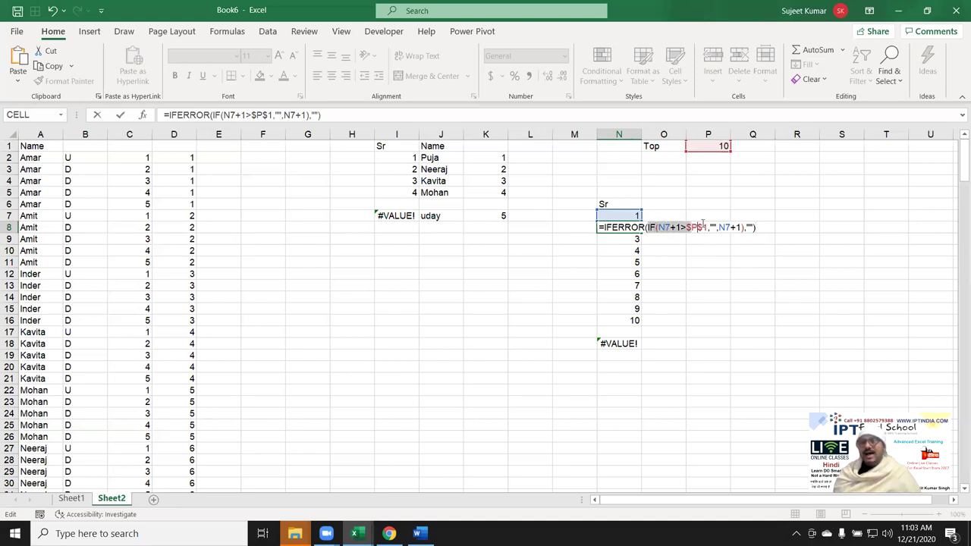
pyautogui.click(748, 227)
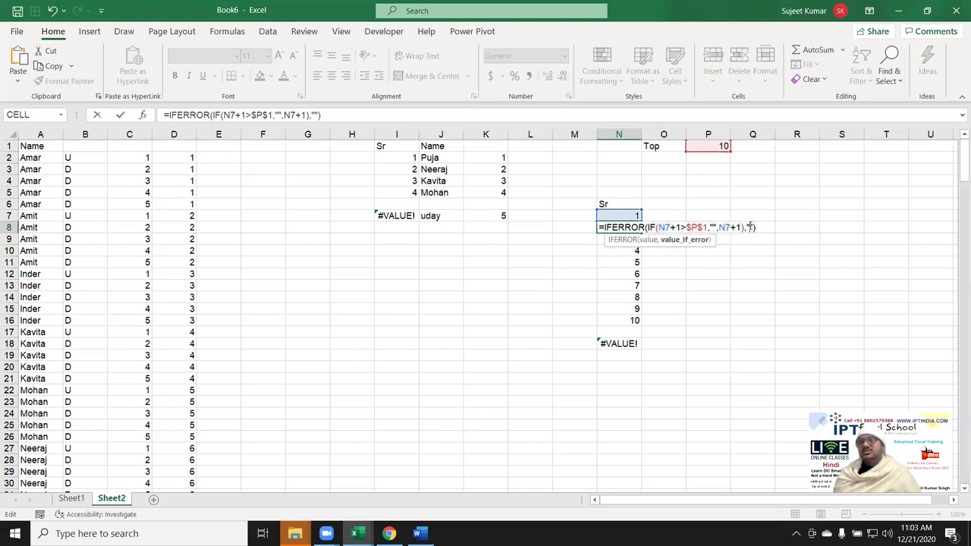
pyautogui.press('Return')
pyautogui.press('Up')
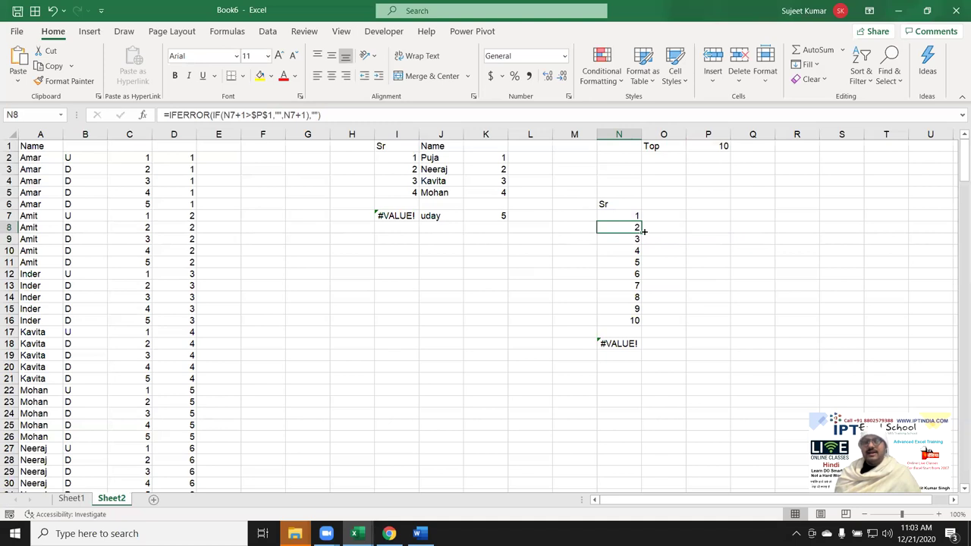
# Step: Fill the IFERROR formula down column N to row 28
pyautogui.doubleClick(643, 231)
pyautogui.click(636, 343)
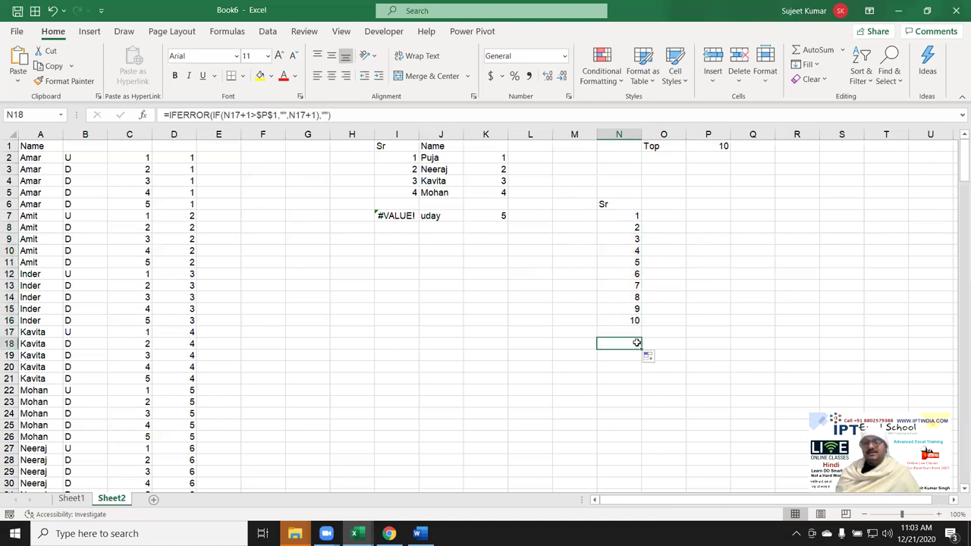
pyautogui.moveTo(643, 349); pyautogui.dragTo(642, 462)
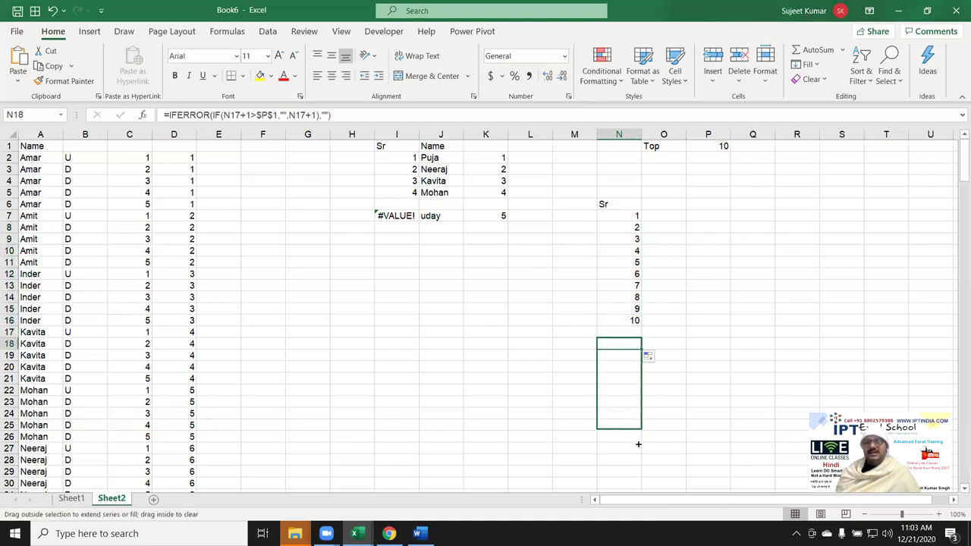
# Step: Try Top values 15, 12 and finally 8 in P1, then type a Start label in M1
pyautogui.click(710, 149)
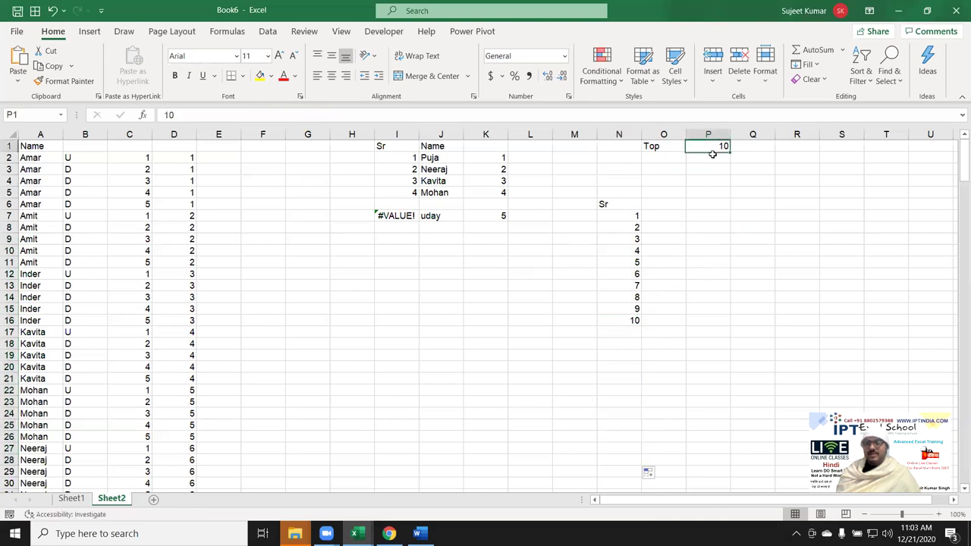
pyautogui.write('15')
pyautogui.press('Return')
pyautogui.press('Up')
pyautogui.write('12')
pyautogui.press('Return')
pyautogui.press('Up')
pyautogui.write('8')
pyautogui.press('Return')
pyautogui.press('Up')
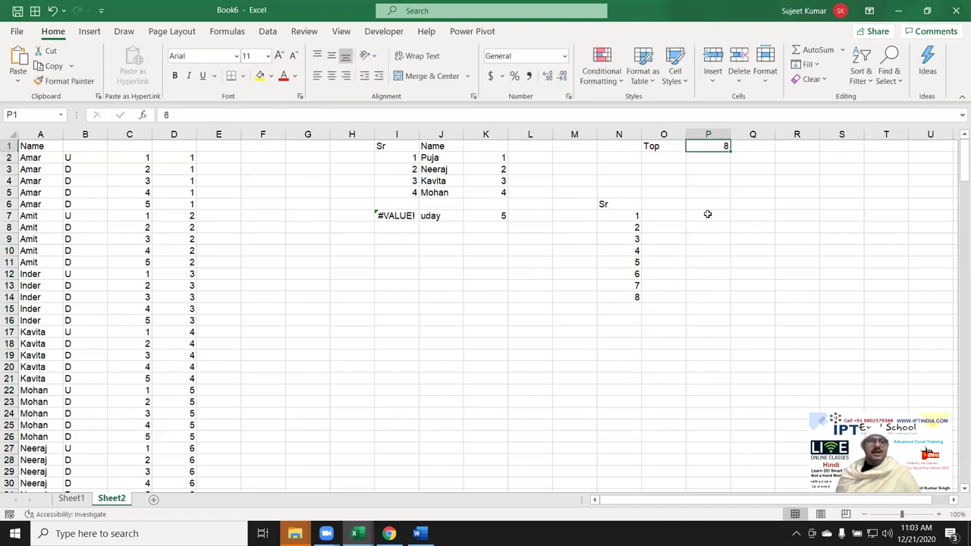
pyautogui.press('Left')
pyautogui.press('Left')
pyautogui.press('Left')
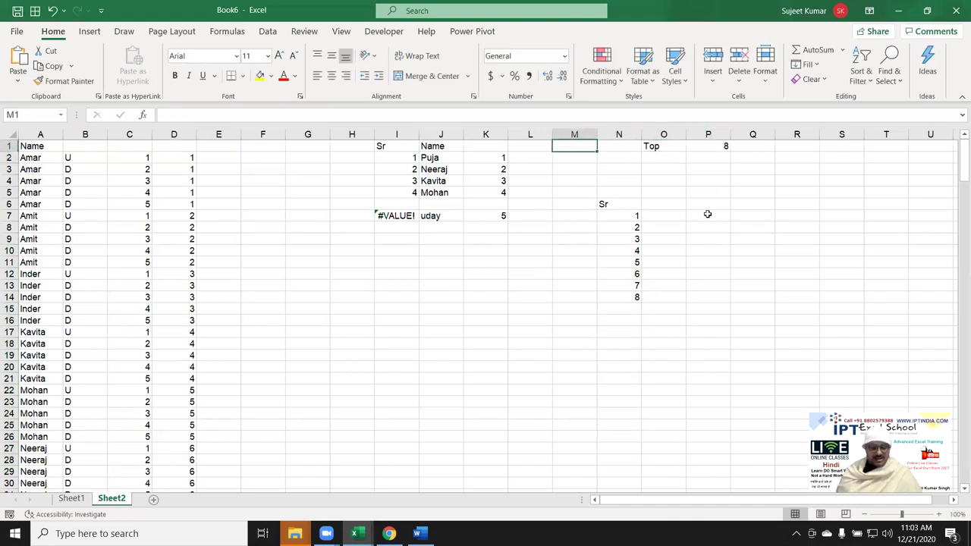
pyautogui.write('Start')
# Step: Set Start to 5 in N1 and Top back to 10 in P1
pyautogui.press('Tab')
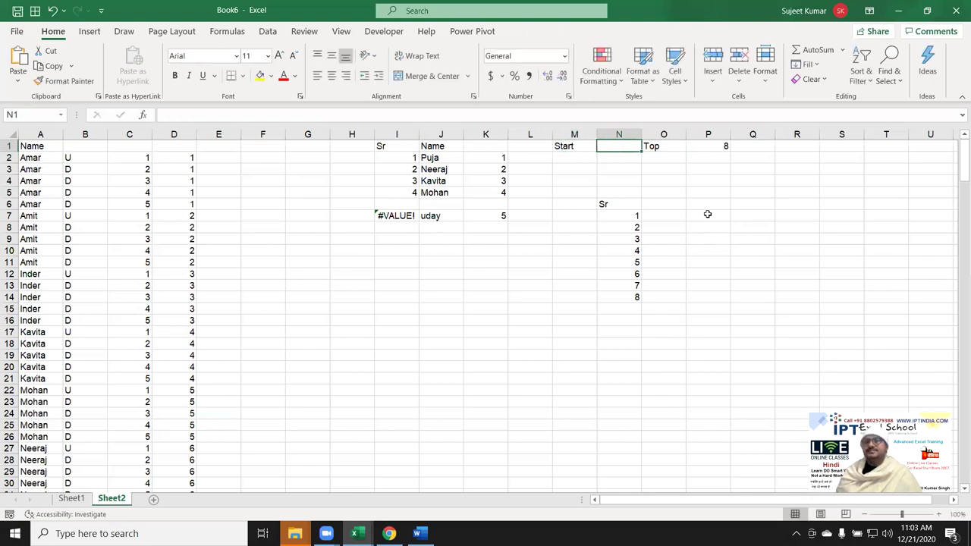
pyautogui.write('52')
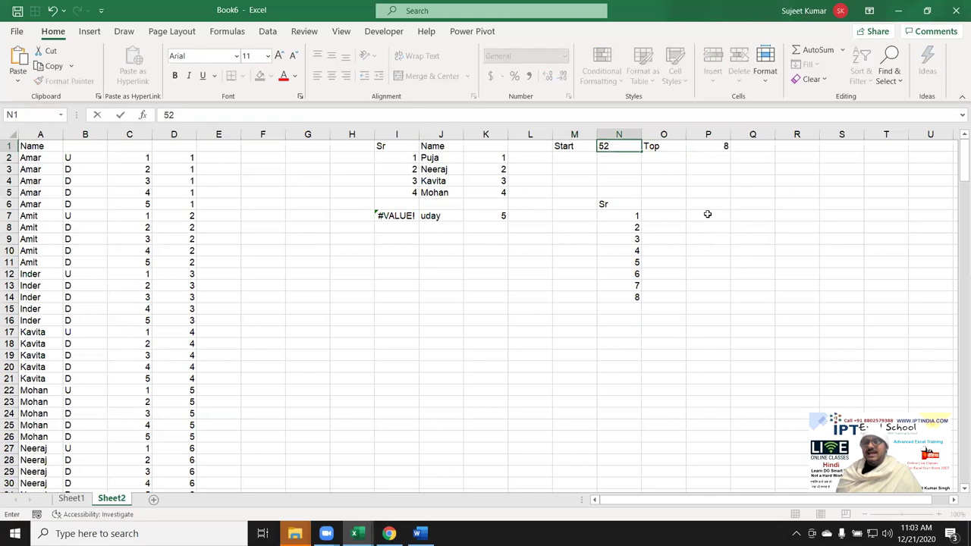
pyautogui.press('BackSpace')
pyautogui.press('Left')
pyautogui.press('Right')
pyautogui.press('Right')
pyautogui.press('Right')
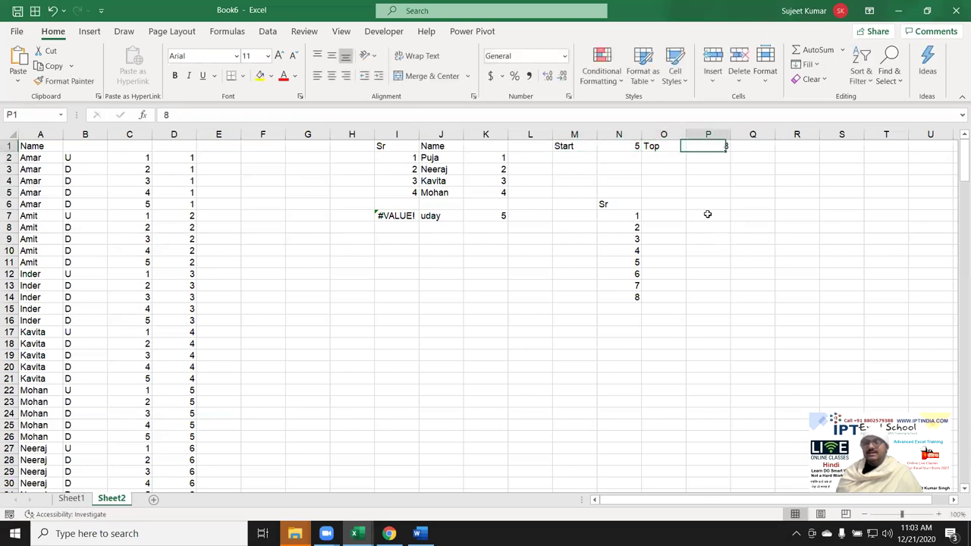
pyautogui.press('Right')
pyautogui.press('Left')
pyautogui.write('1')
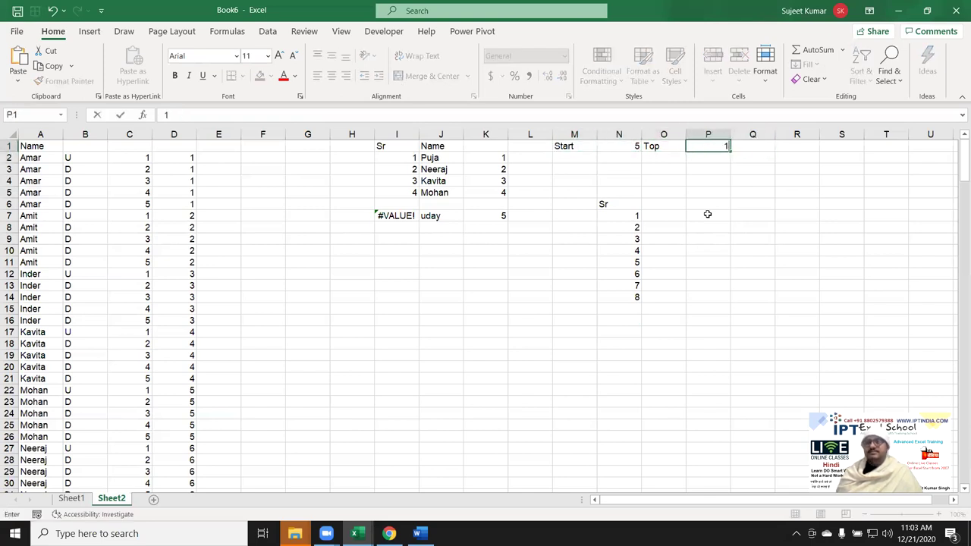
pyautogui.write('0')
pyautogui.press('Return')
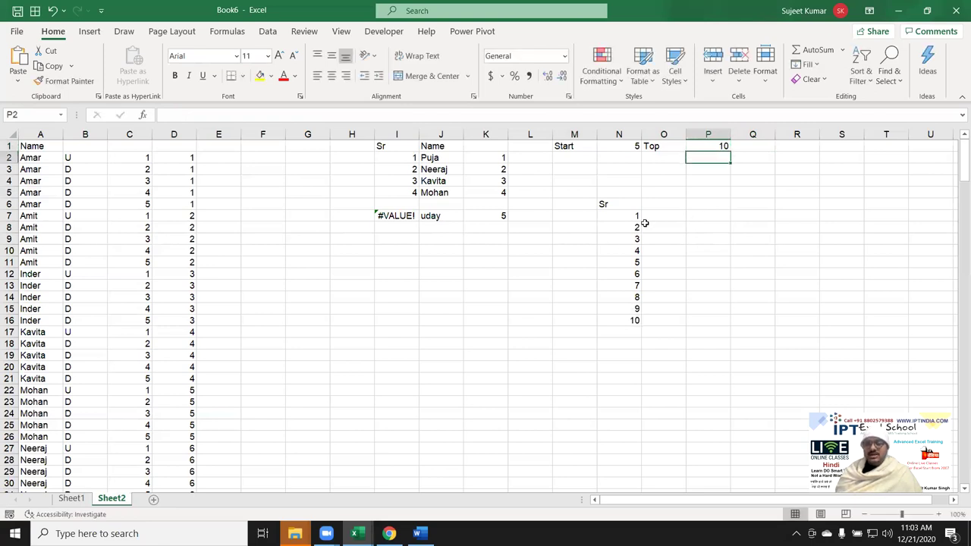
# Step: Make N7 take its first value from Start with =N1
pyautogui.click(633, 218)
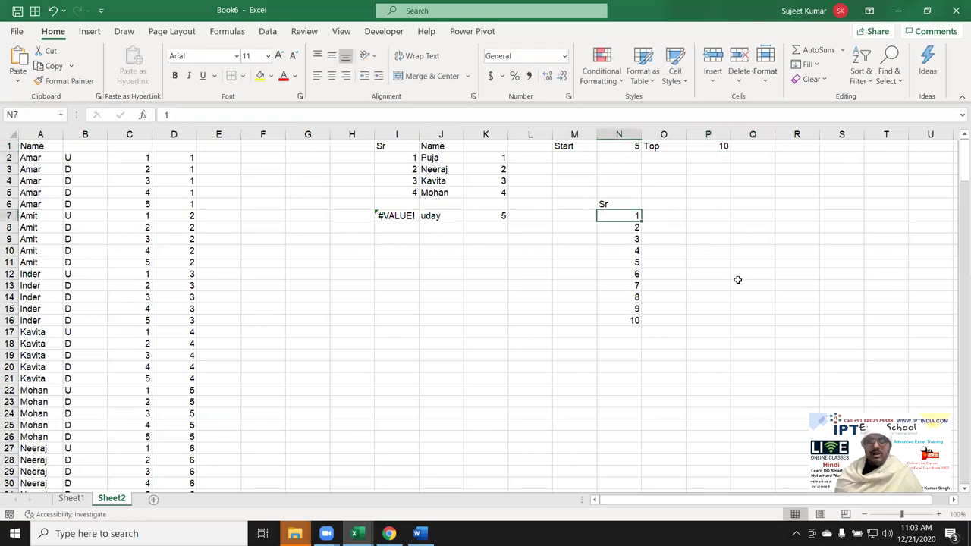
pyautogui.write('=')
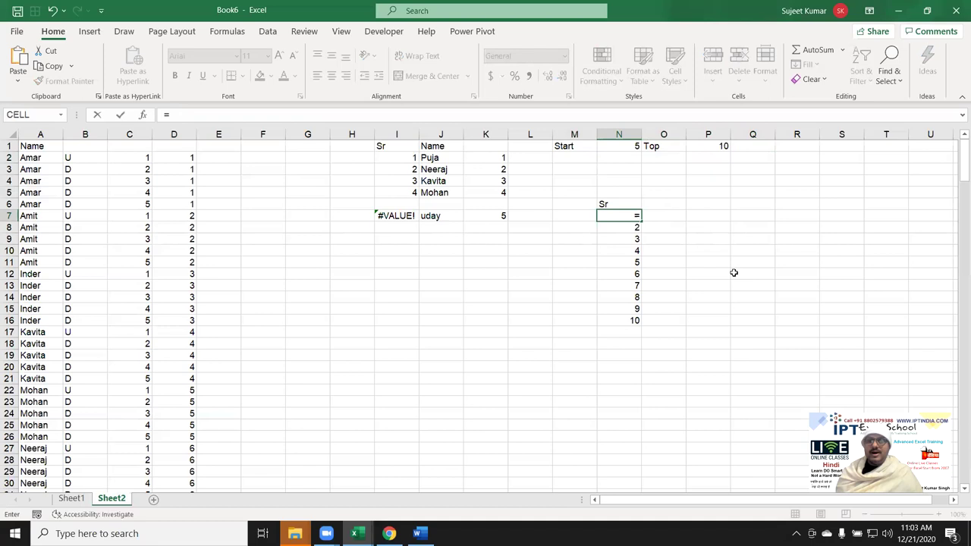
pyautogui.click(625, 156)
pyautogui.click(625, 146)
pyautogui.press('Return')
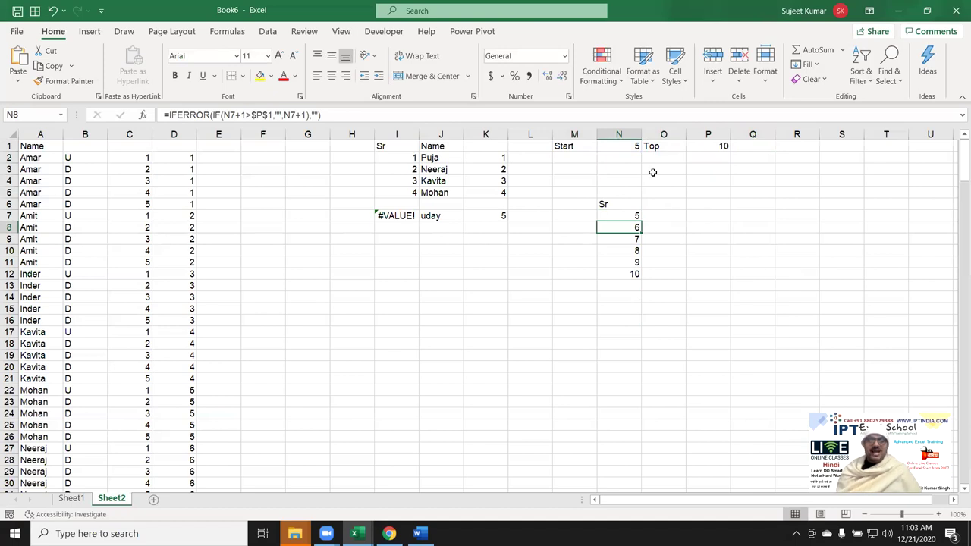
pyautogui.click(600, 147)
# Step: Enter the dates 12/1 as Start in N1 and 12/10 as Top in P1
pyautogui.write('12/1')
pyautogui.hotkey('ctrl', 'Return')
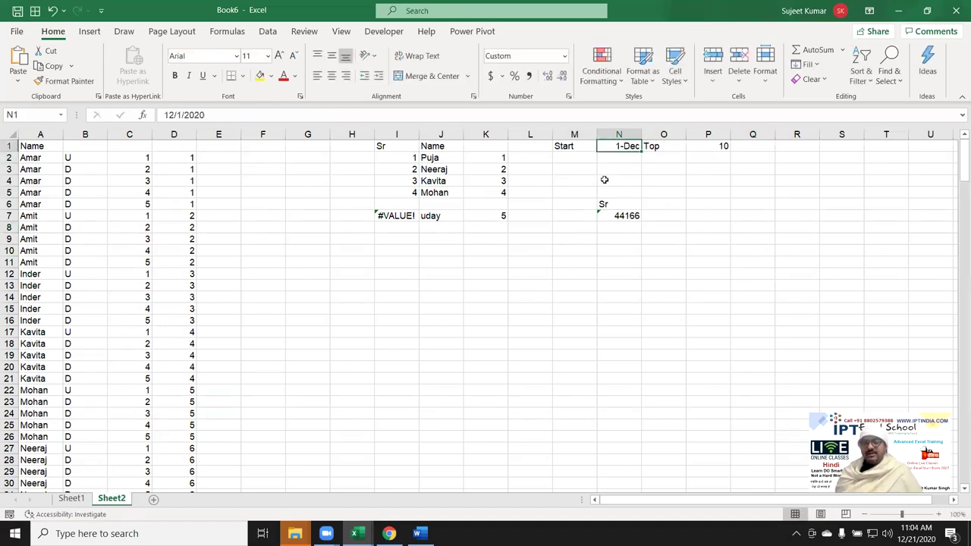
pyautogui.press('Right')
pyautogui.press('Right')
pyautogui.press('Right')
pyautogui.press('Left')
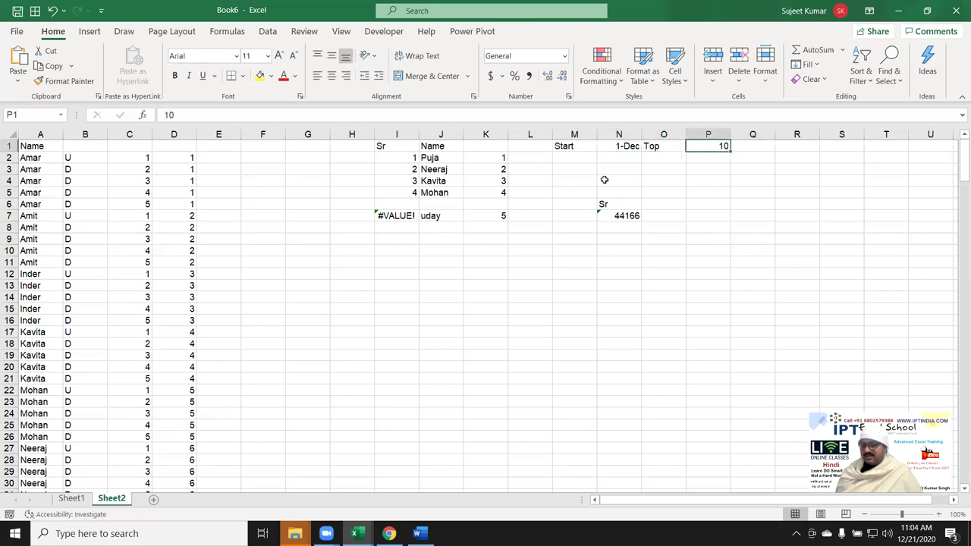
pyautogui.write('12/10')
pyautogui.press('Return')
# Step: Format the Sr list N7:N65 as dates and change Start to 12/5
pyautogui.moveTo(618, 216); pyautogui.dragTo(616, 493)
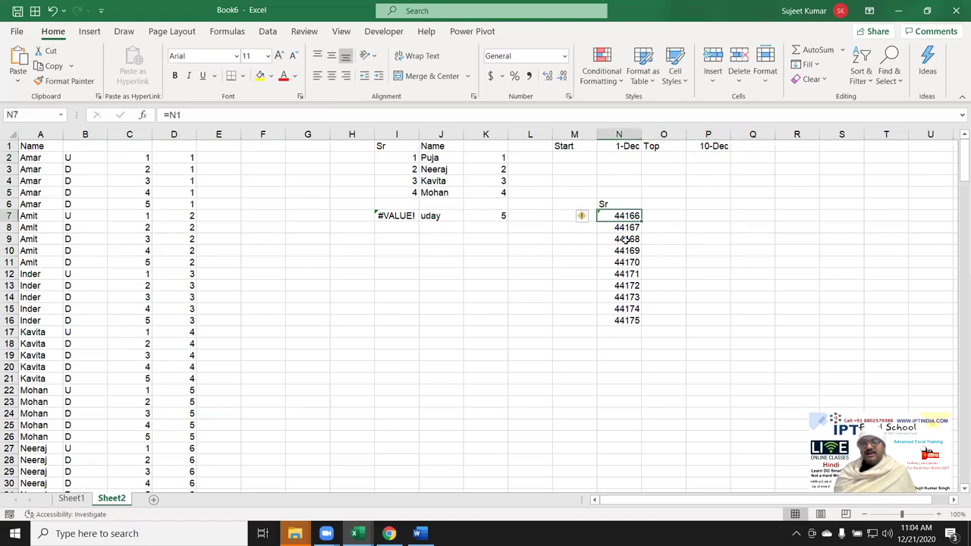
pyautogui.scroll(2, 616, 492)
pyautogui.hotkey('ctrl', 'shift', '#')
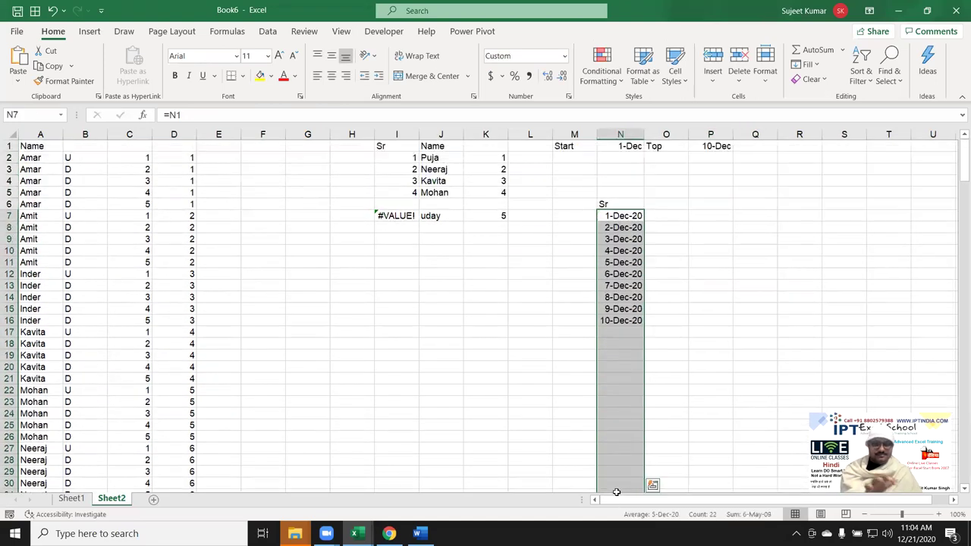
pyautogui.press('Up')
pyautogui.press('Up')
pyautogui.press('Up')
pyautogui.press('Up')
pyautogui.press('Up')
pyautogui.press('Up')
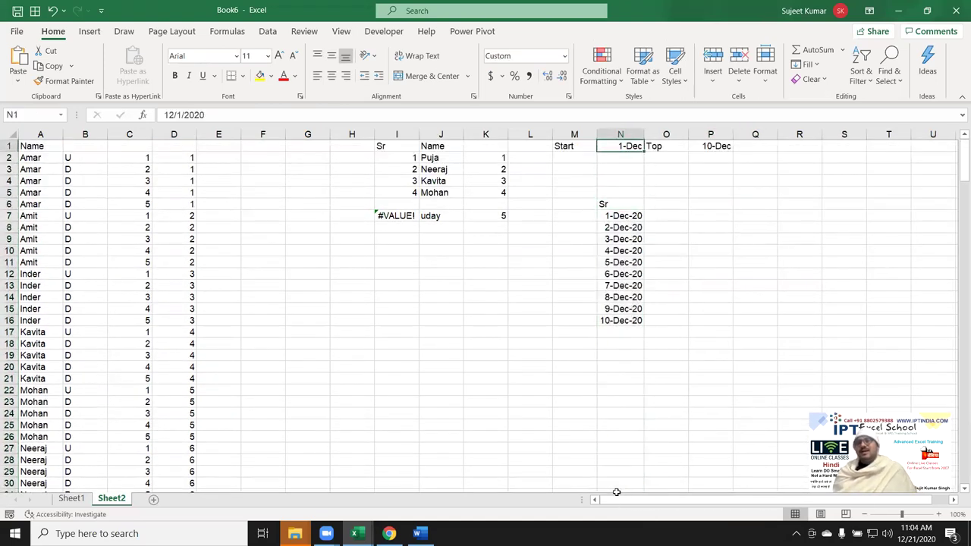
pyautogui.write('12/5')
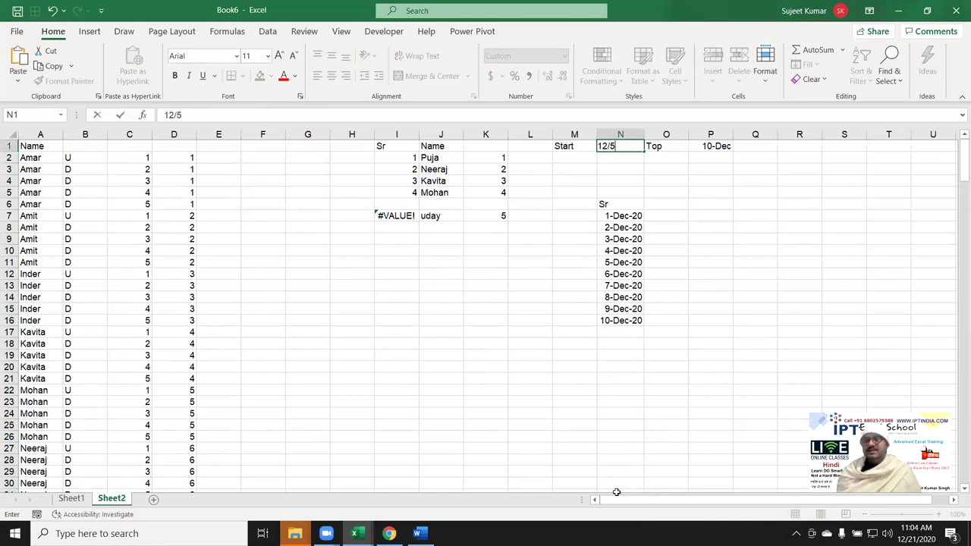
pyautogui.press('Return')
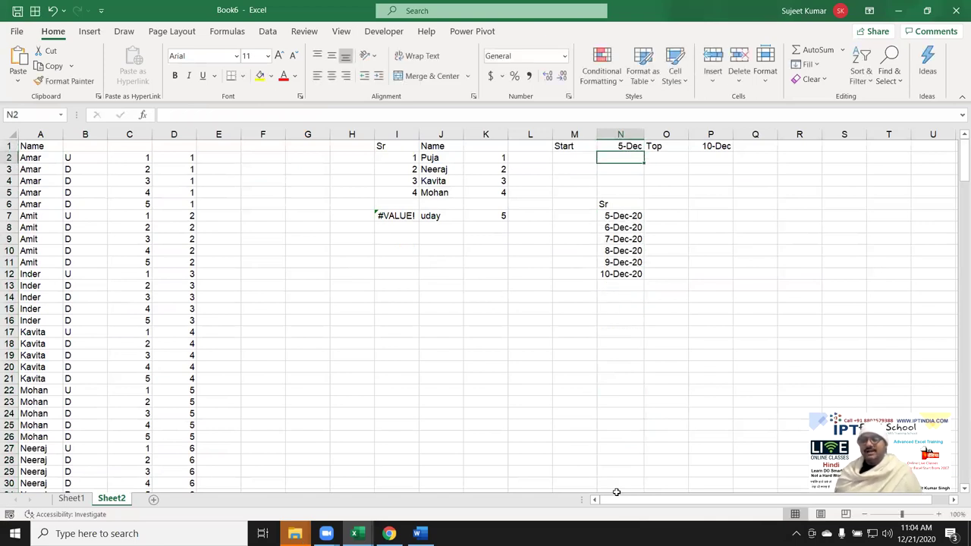
pyautogui.press('Down')
pyautogui.press('Down')
pyautogui.press('Down')
pyautogui.press('Down')
pyautogui.press('Down')
pyautogui.press('Down')
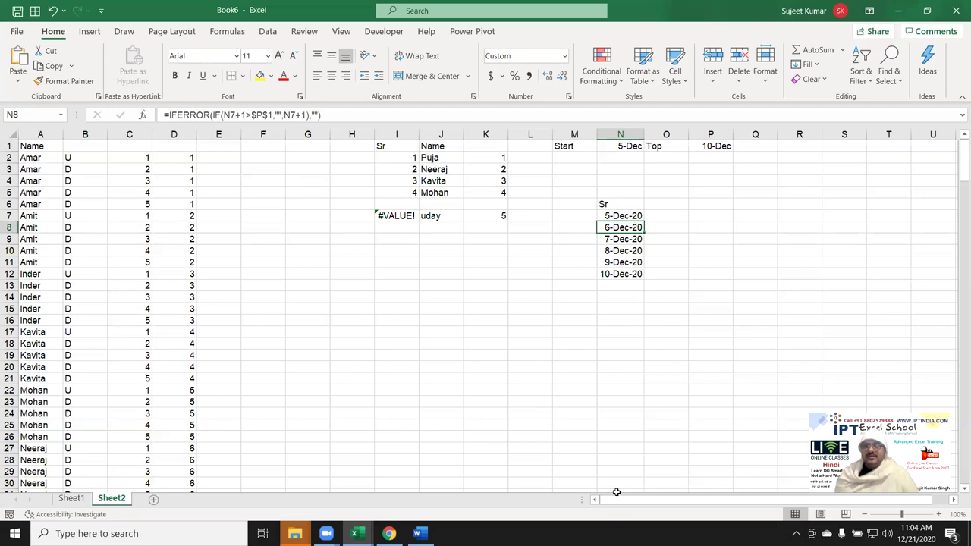
# Step: Start a DATEVALUE formula in O7, then discard it
pyautogui.press('Right')
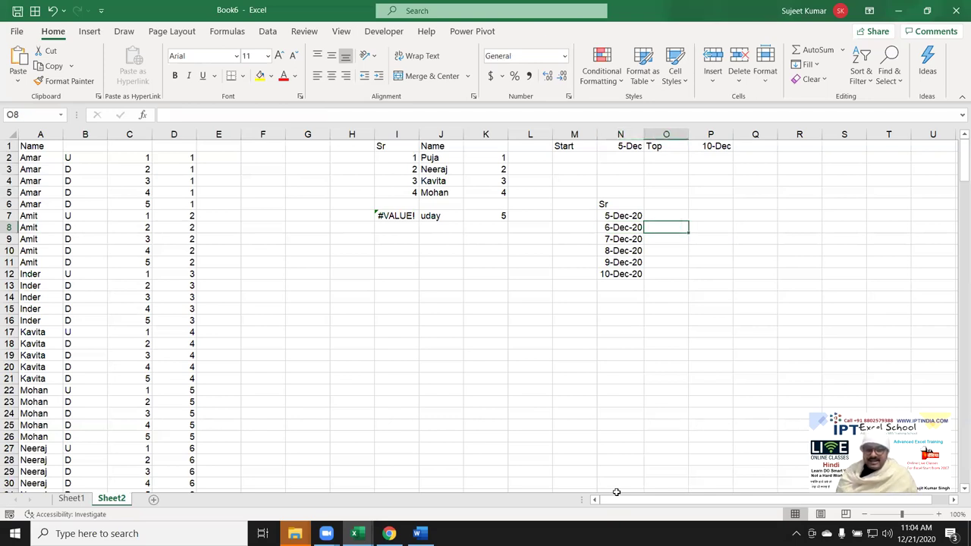
pyautogui.press('Up')
pyautogui.write('=dat')
pyautogui.press('Down')
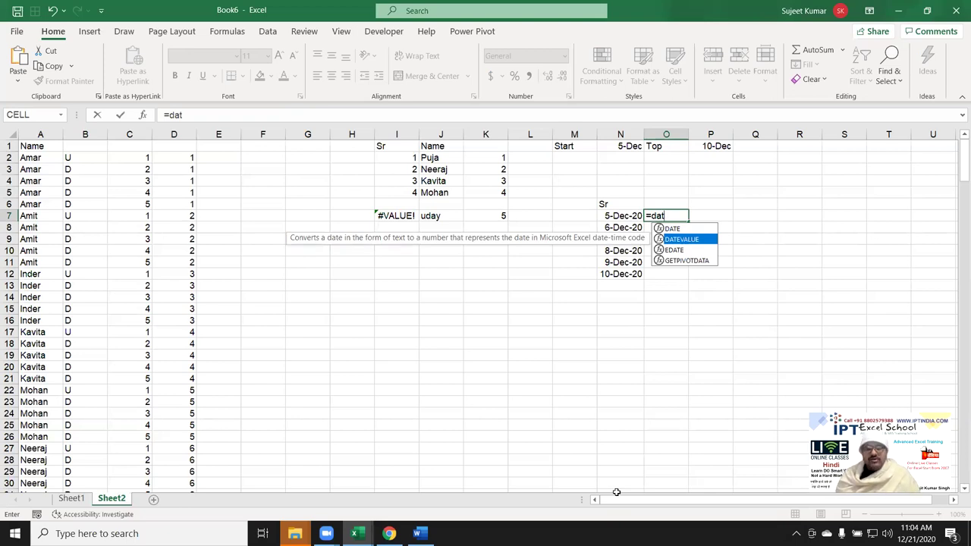
pyautogui.press('Tab')
pyautogui.press('Escape')
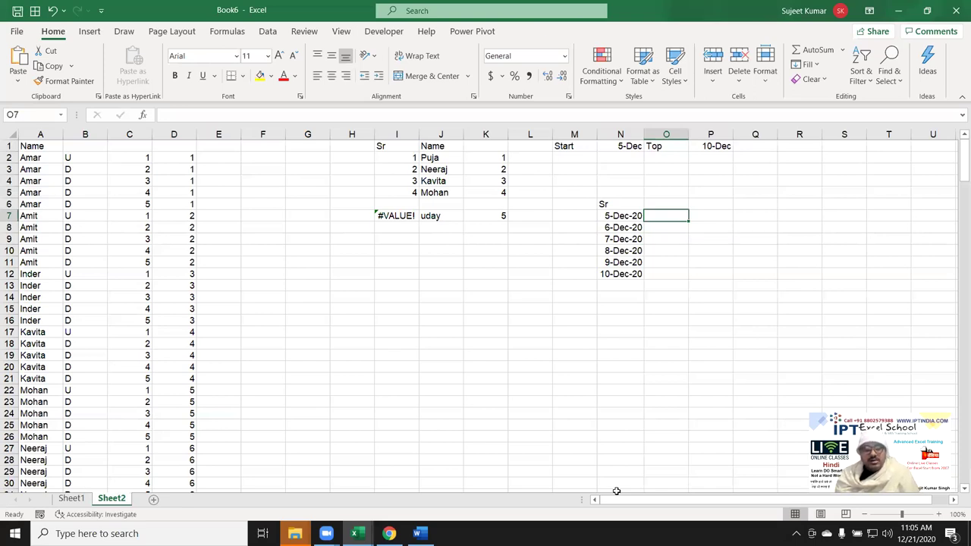
# Step: Enter =DATEVALUE(N8) in O8, which returns #VALUE!
pyautogui.press('Down')
pyautogui.press('Left')
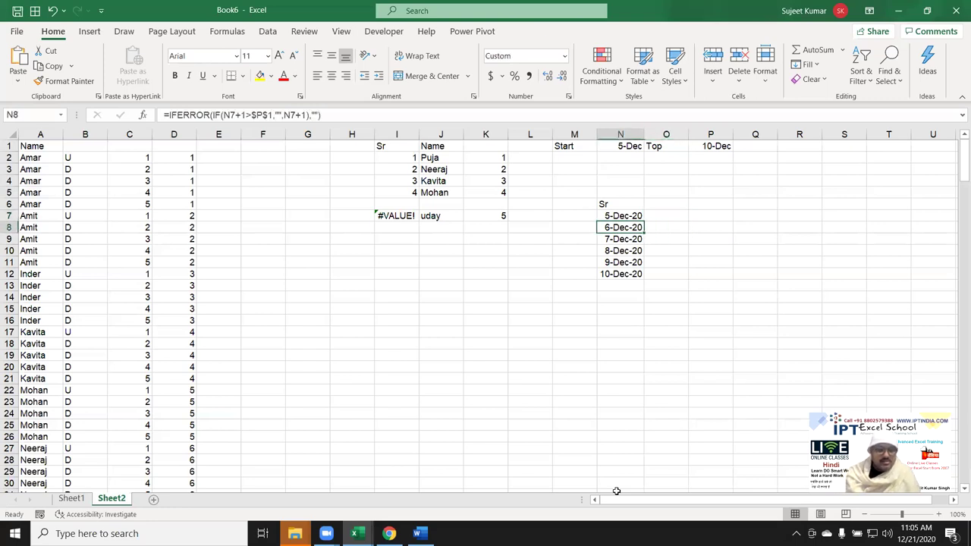
pyautogui.press('Right')
pyautogui.write('=da')
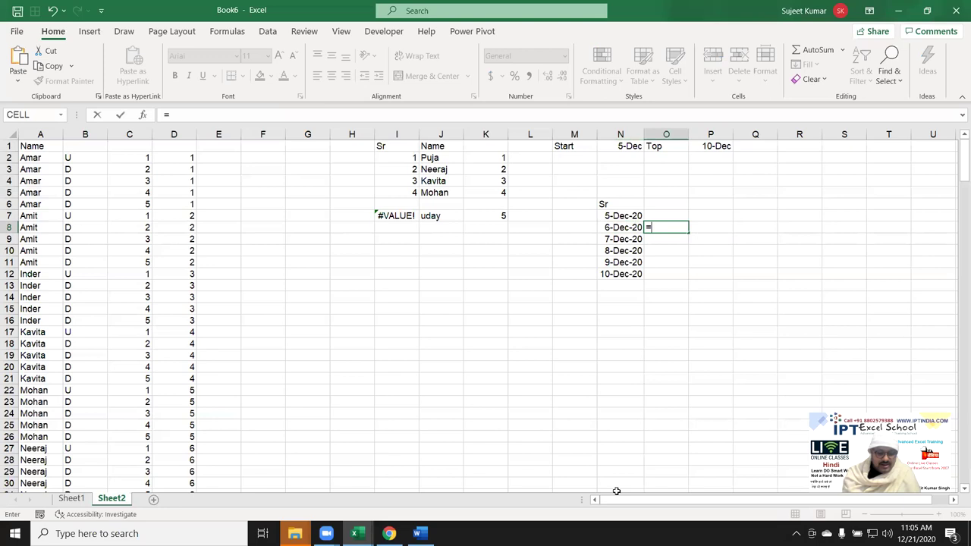
pyautogui.press('Down')
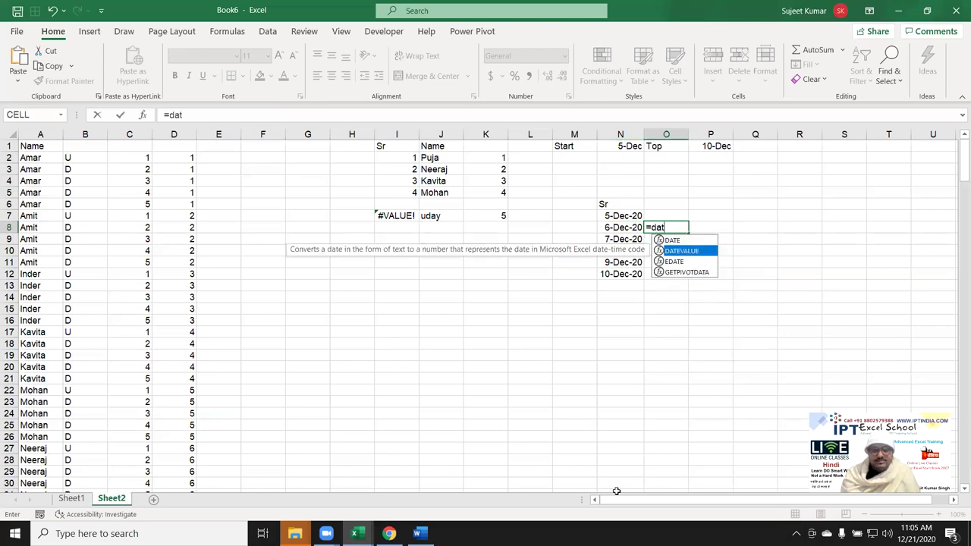
pyautogui.press('Tab')
pyautogui.press('Left')
pyautogui.press('Return')
pyautogui.press('Up')
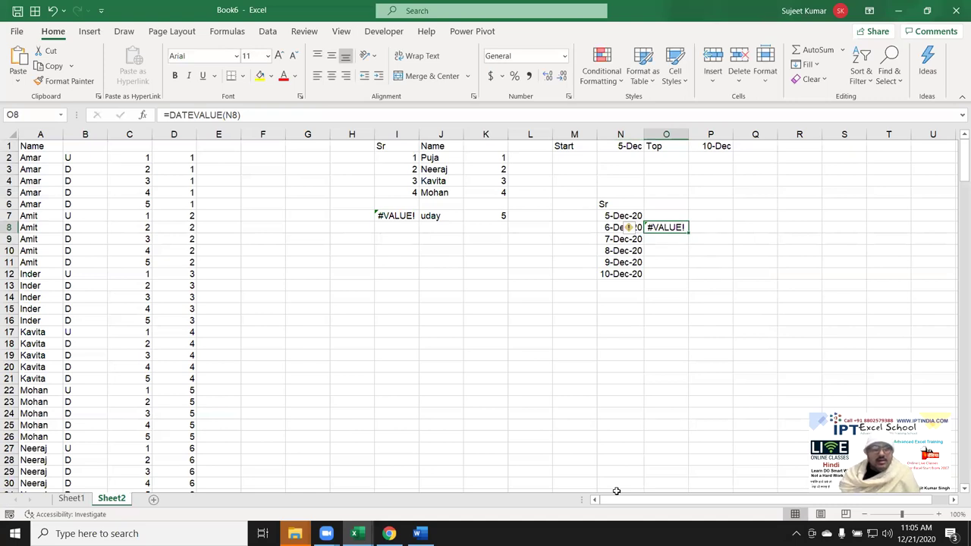
# Step: Delete the O8 test formula and begin typing the text date '1-jan-20 in P8
pyautogui.click(663, 240)
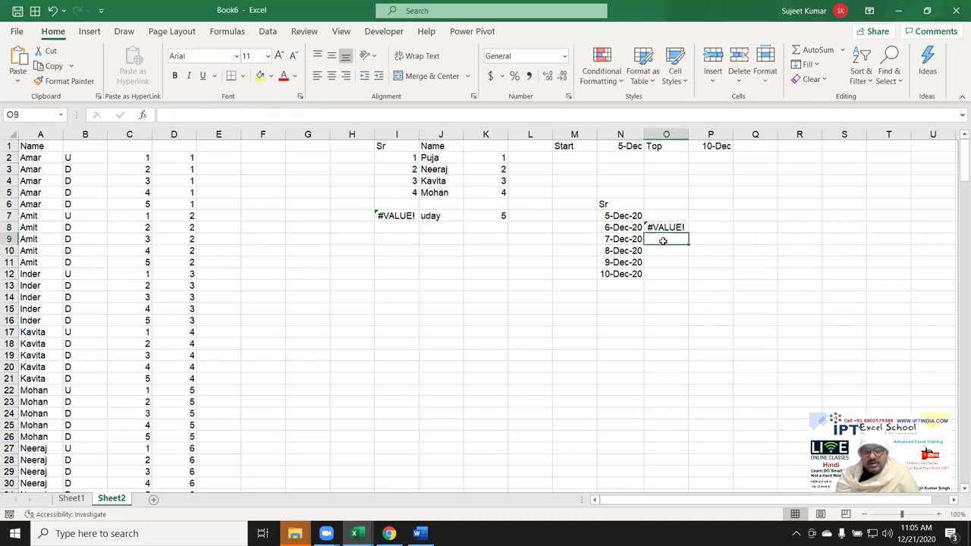
pyautogui.doubleClick(662, 227)
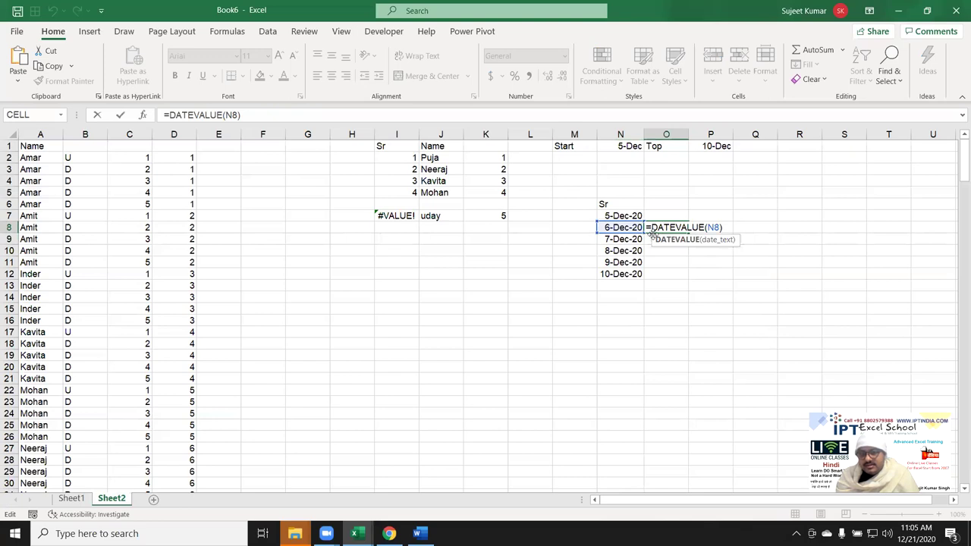
pyautogui.press('Escape')
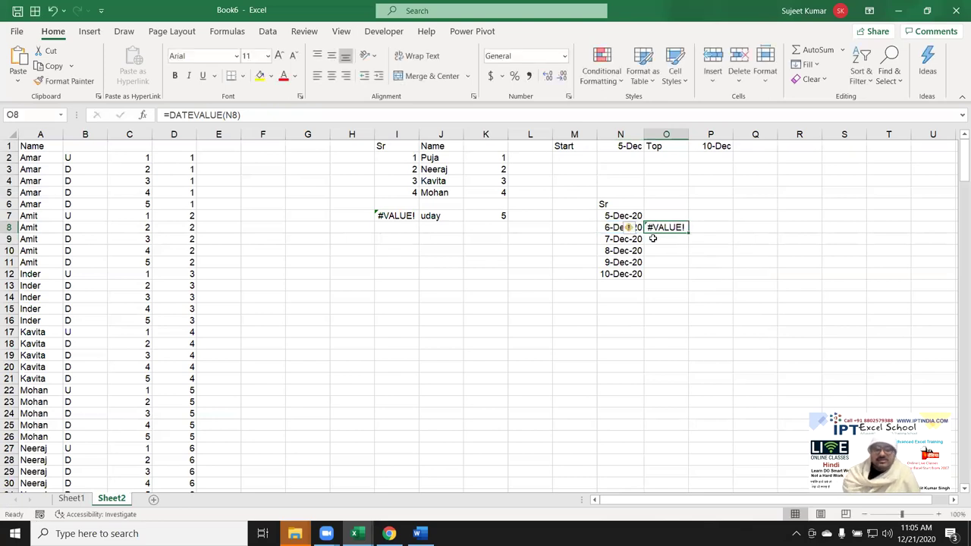
pyautogui.press('Delete')
pyautogui.press('Right')
pyautogui.write("'1-jan-20")
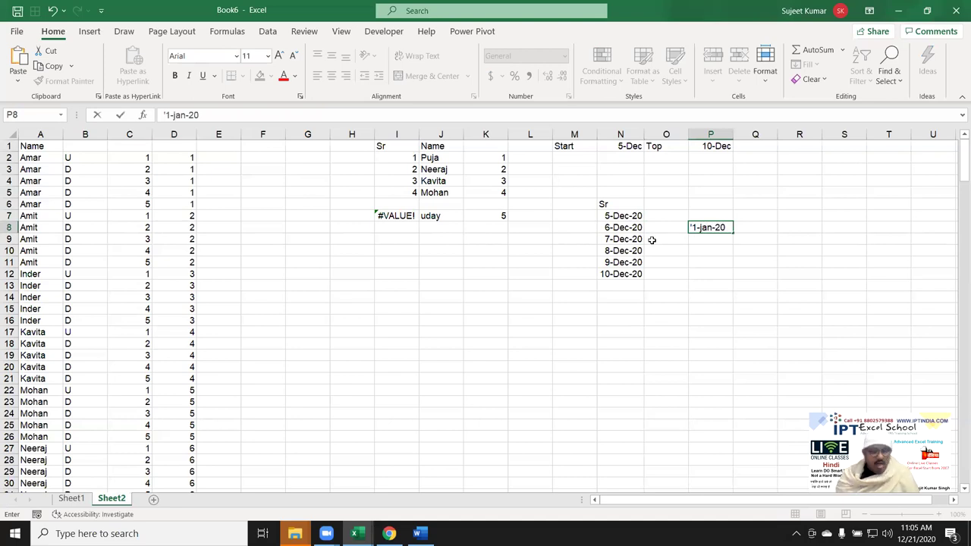
# Step: Commit the text date 1-jan-20 in P8 and enter =DATEVALUE(P8) in Q8
pyautogui.press('Right')
pyautogui.write('=date')
pyautogui.press('Down')
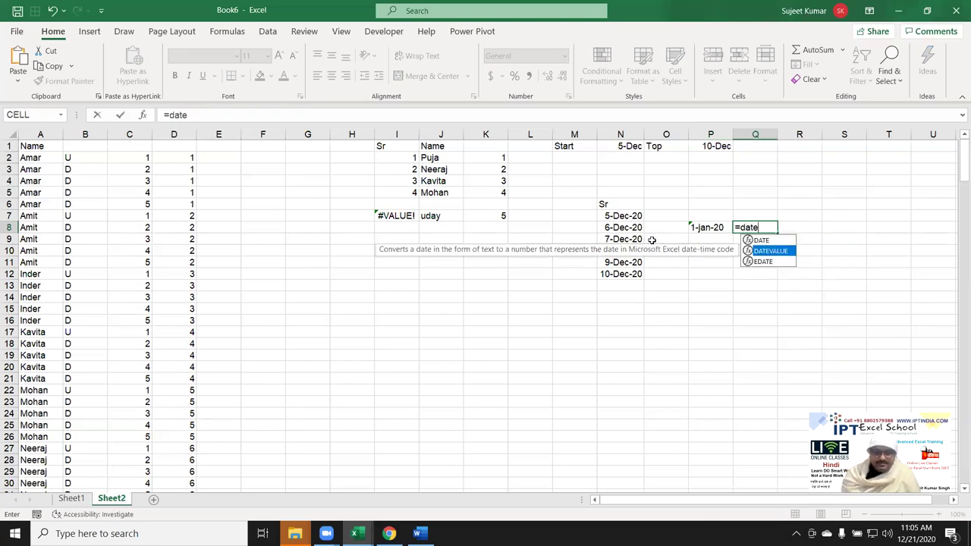
pyautogui.press('Tab')
pyautogui.press('Left')
pyautogui.press('Return')
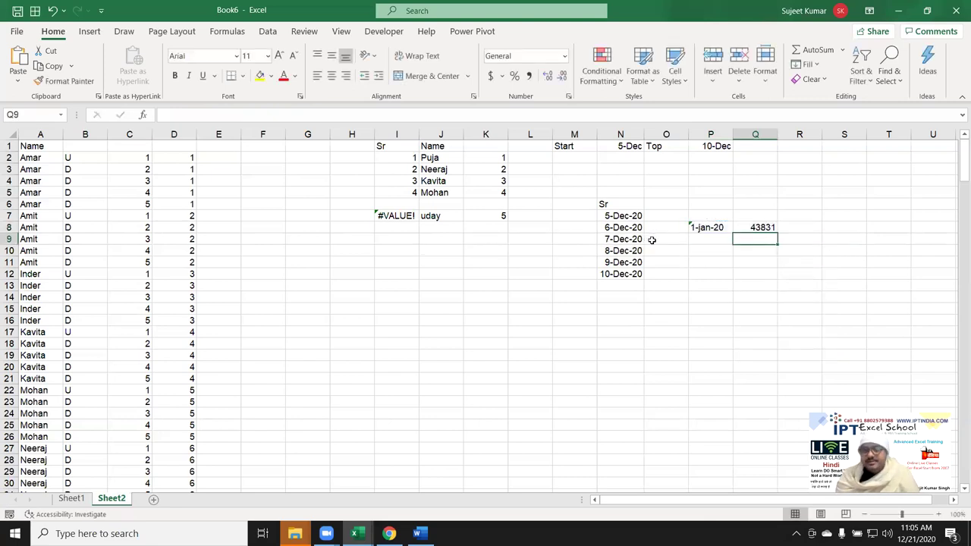
# Step: Format Q8's result 43831 as a date so it shows 1-Jan-20
pyautogui.write('=')
pyautogui.press('BackSpace')
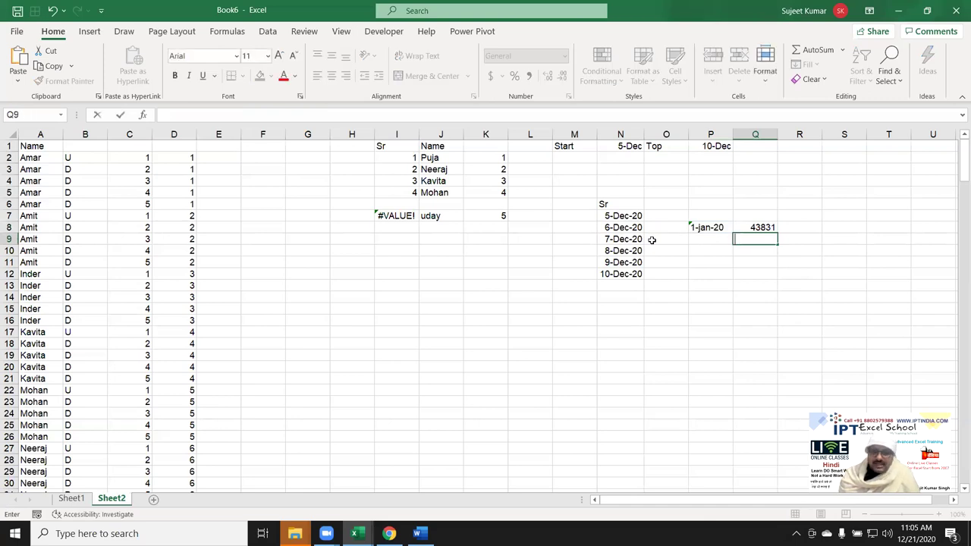
pyautogui.press('Up')
pyautogui.hotkey('ctrl', 'shift', '3')
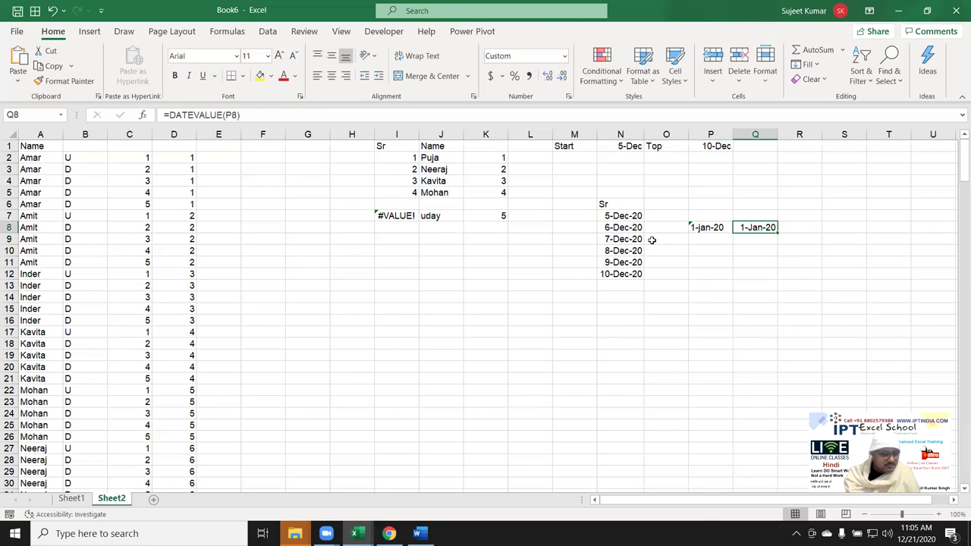
pyautogui.press('Down')
# Step: Enter =VALUE(P8) in Q9 to convert the text date 1-jan-20
pyautogui.press('F2')
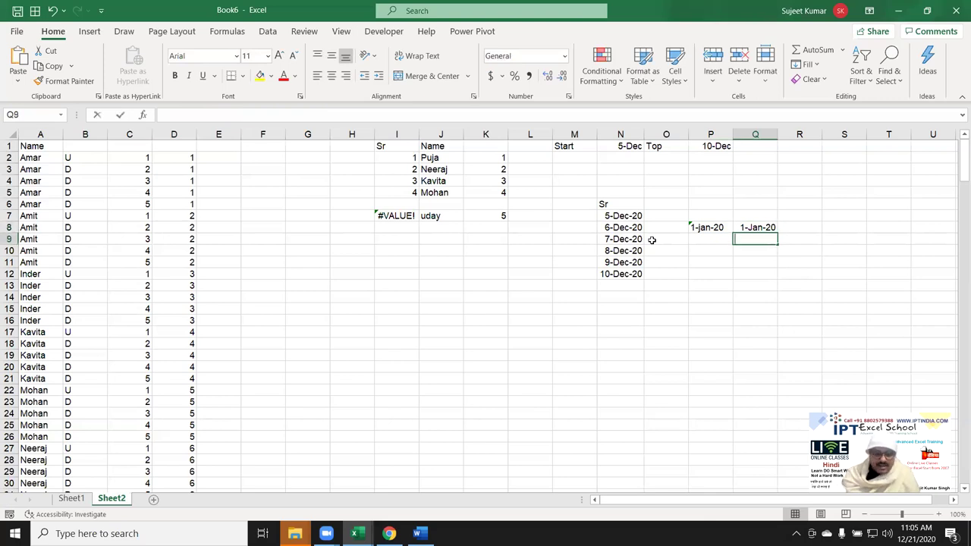
pyautogui.write('=d')
pyautogui.press('BackSpace')
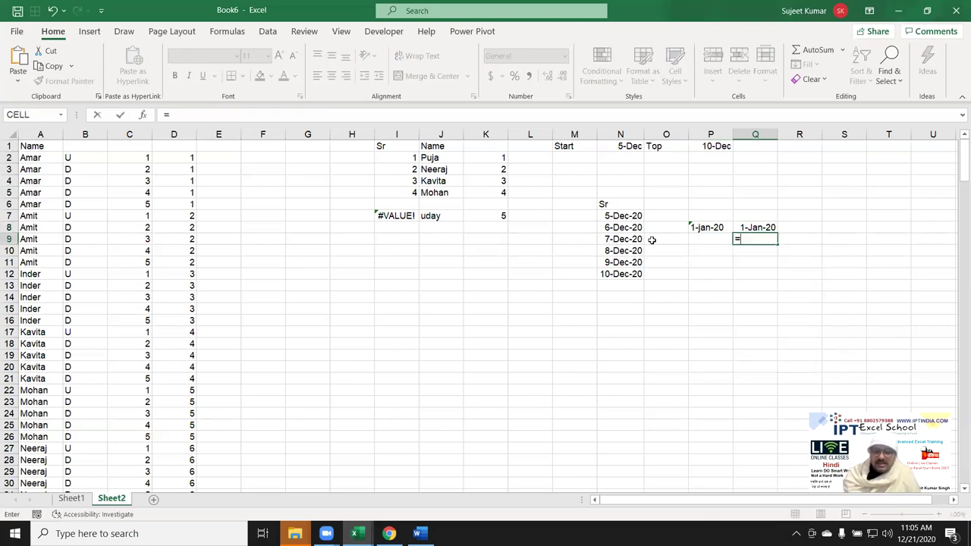
pyautogui.write('te')
pyautogui.press('BackSpace')
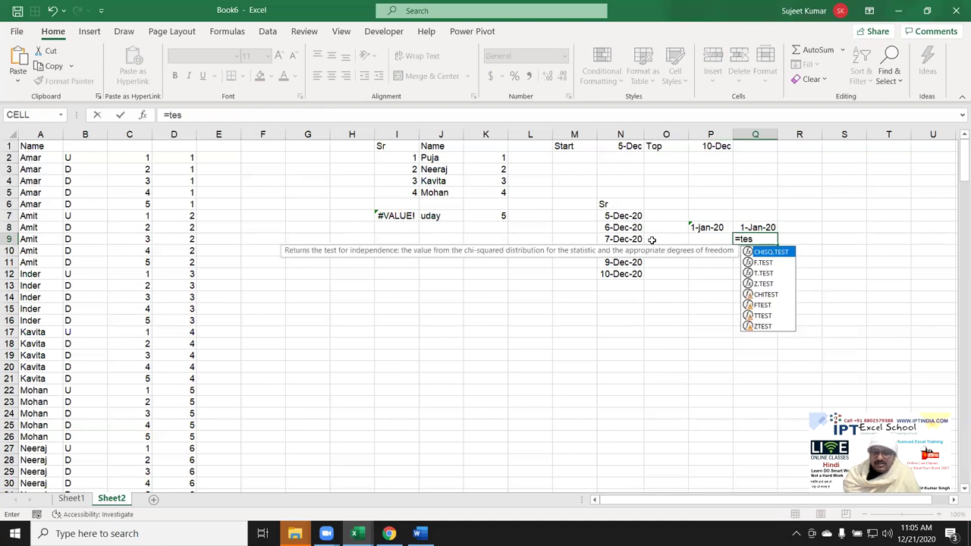
pyautogui.write('e')
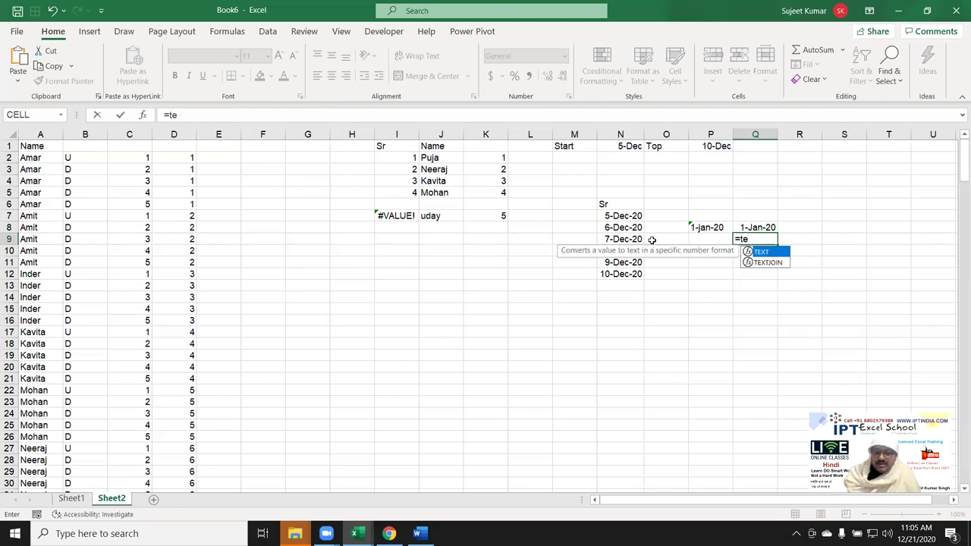
pyautogui.press('BackSpace')
pyautogui.press('BackSpace')
pyautogui.press('BackSpace')
pyautogui.write('=')
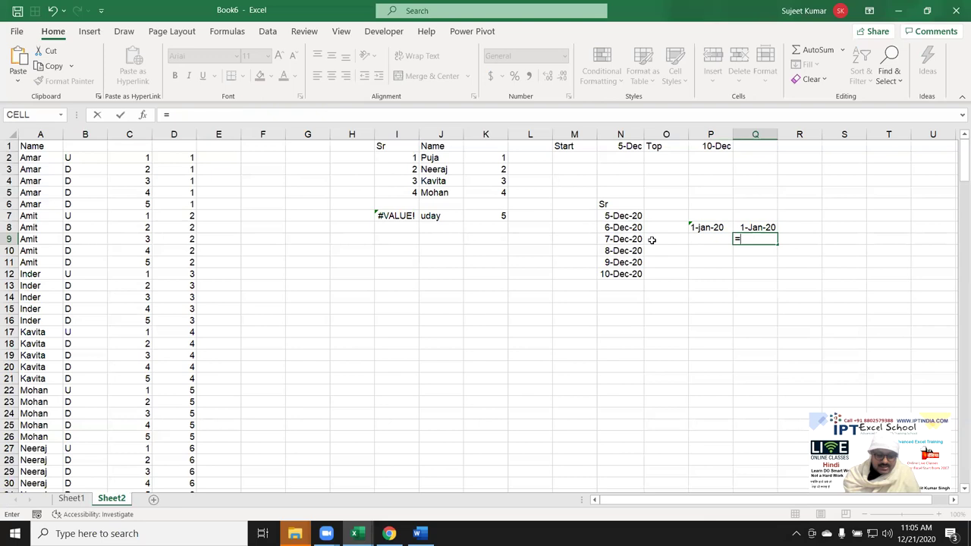
pyautogui.write('va')
pyautogui.press('Tab')
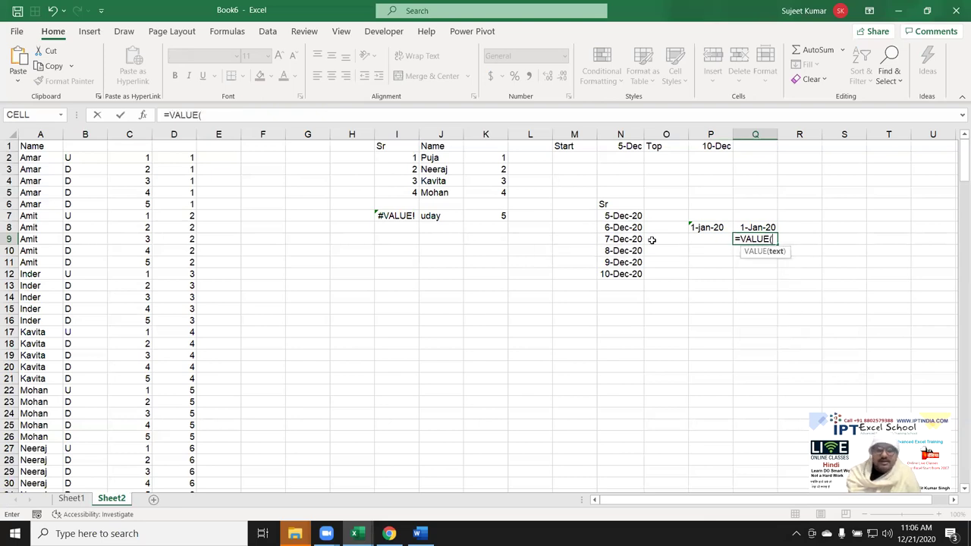
pyautogui.press('Up')
pyautogui.press('Left')
pyautogui.press('Return')
# Step: Check P8's text date, then format Q9's 43831 as a date showing 1-Jan-20
pyautogui.press('Up')
pyautogui.press('Left')
pyautogui.press('Up')
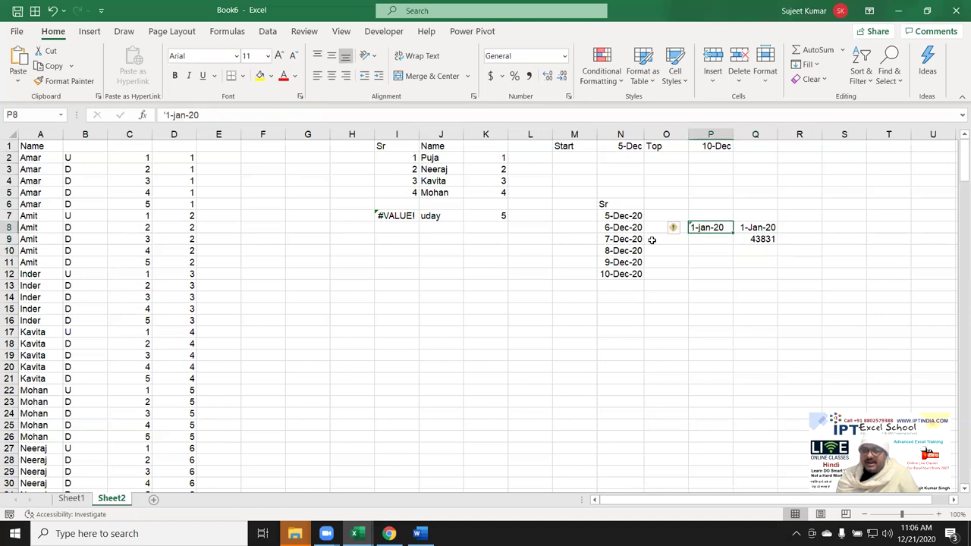
pyautogui.press('Right')
pyautogui.press('Down')
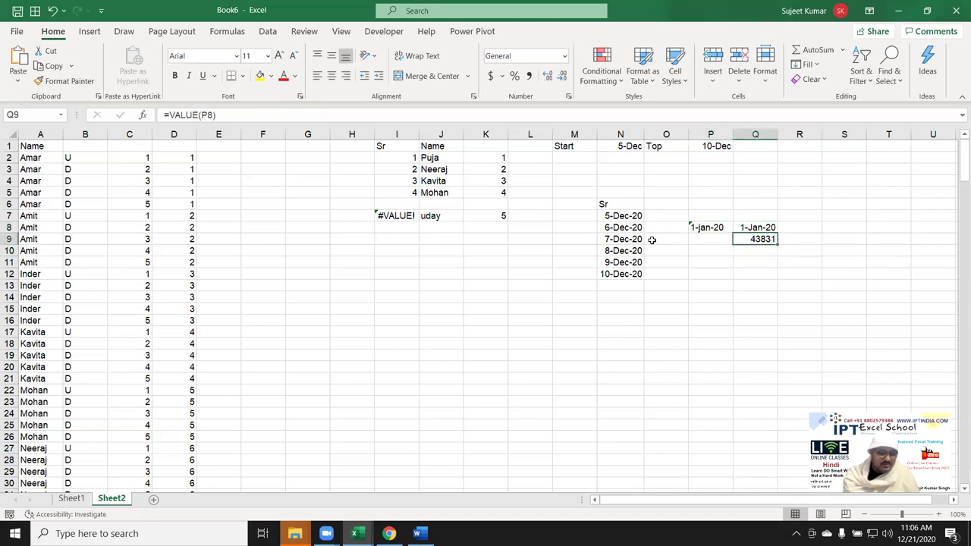
pyautogui.hotkey('ctrl', 'shift', '3')
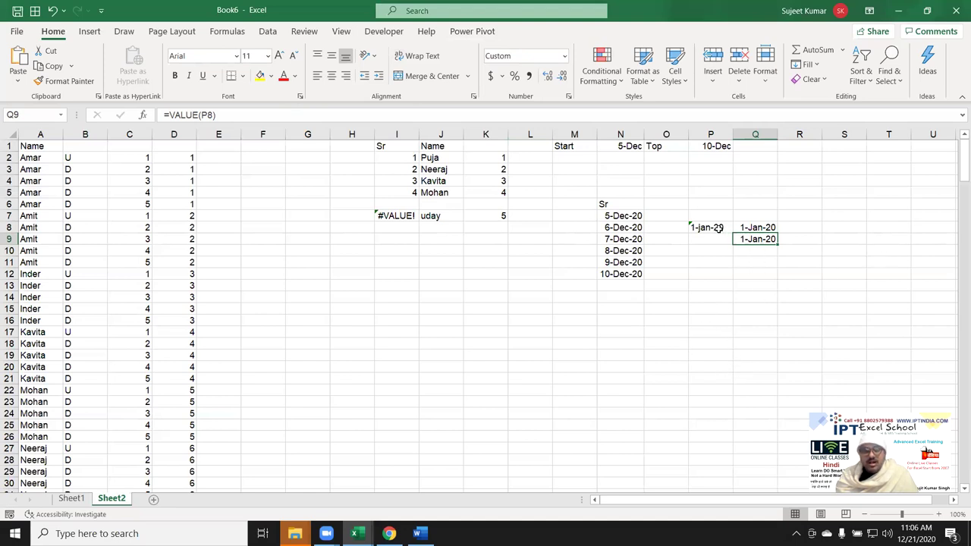
pyautogui.click(719, 229)
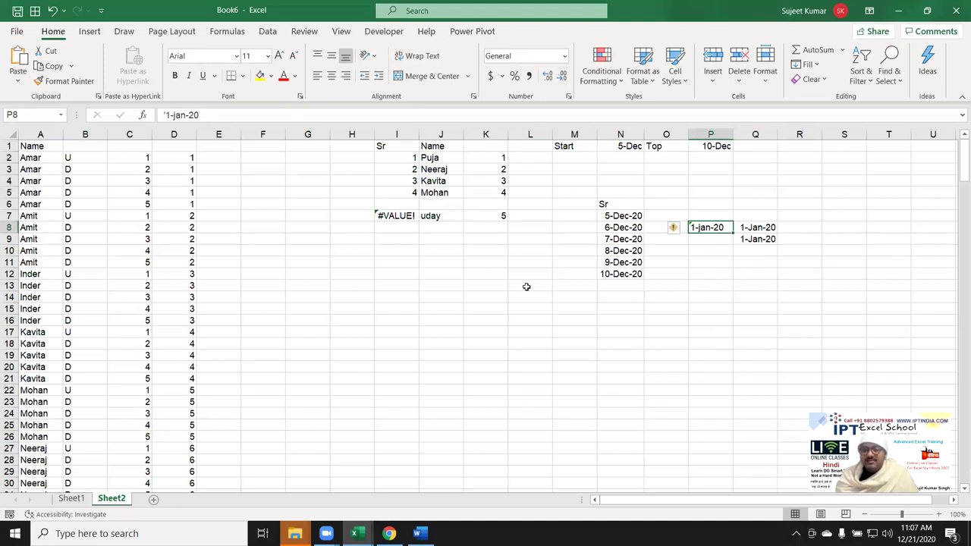
pyautogui.click(438, 194)
pyautogui.click(183, 188)
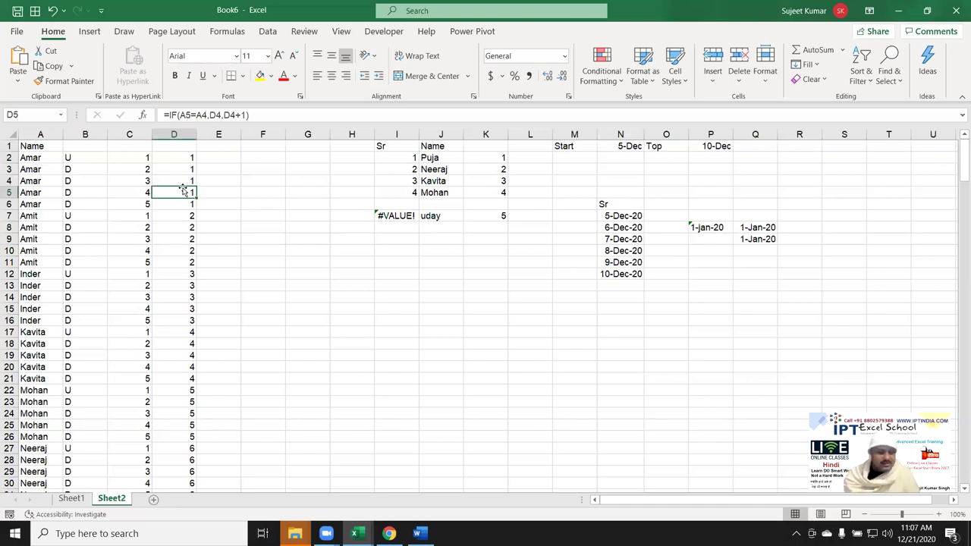
# Step: Minimize Excel with Win+D to reveal the desktop
pyautogui.press('super+d')
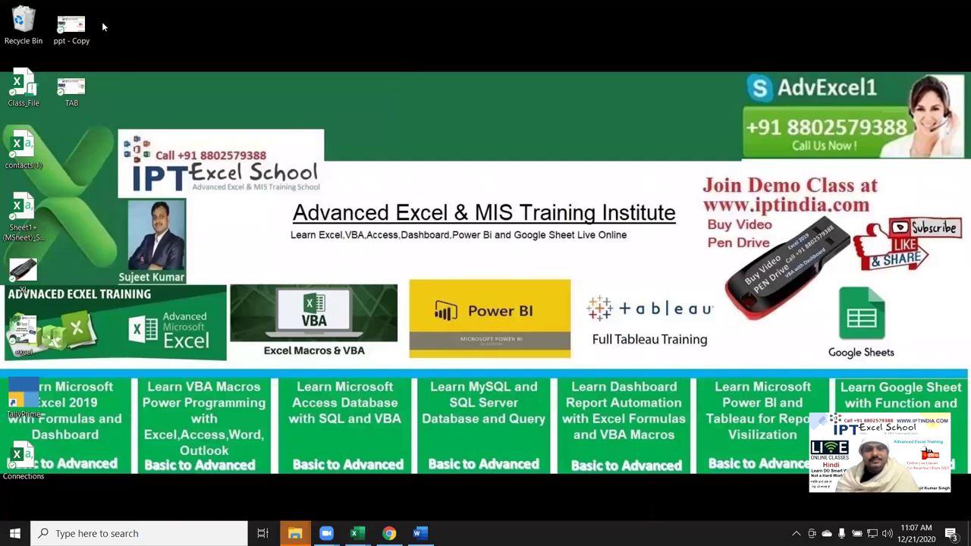